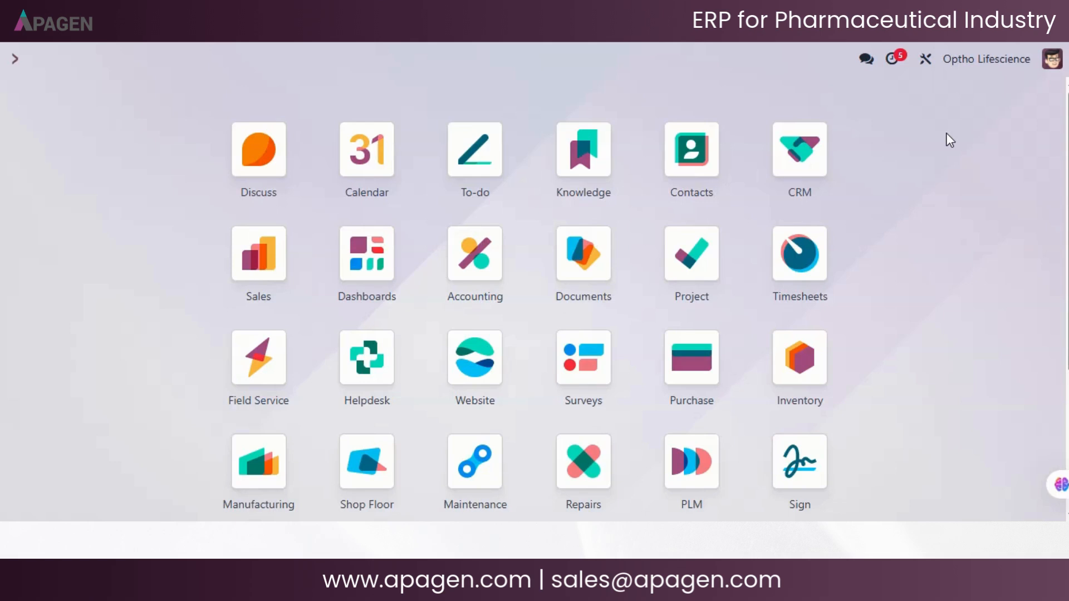
- Open the Deco Addict order from the Sales quotations and review its customer details, order lines, totals and message log
{"action": "left_click", "coordinate": [273, 249]}
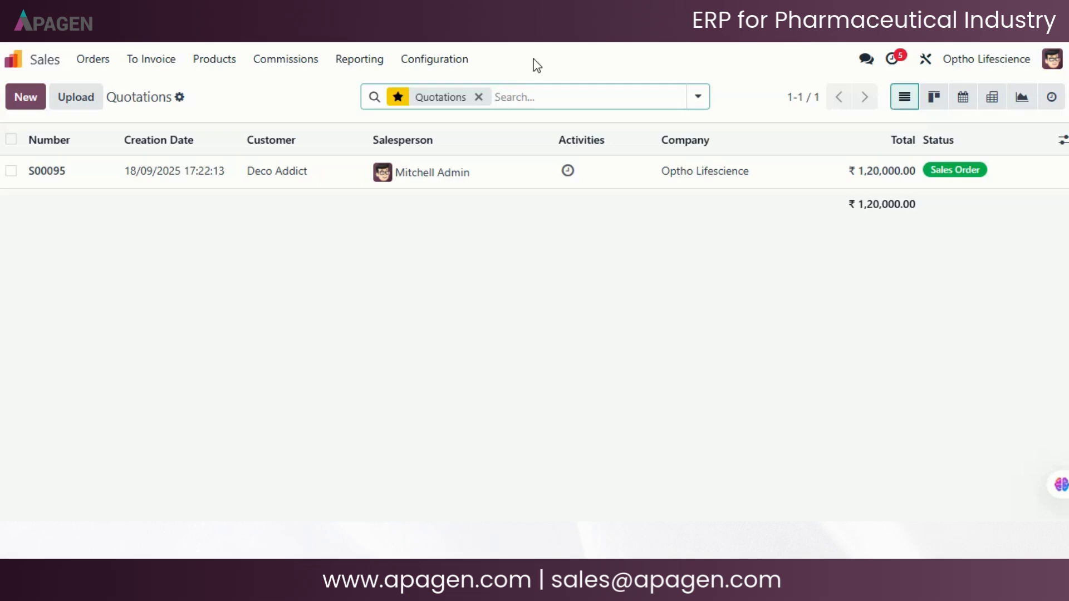
{"action": "left_click", "coordinate": [100, 64]}
{"action": "left_click", "coordinate": [106, 90]}
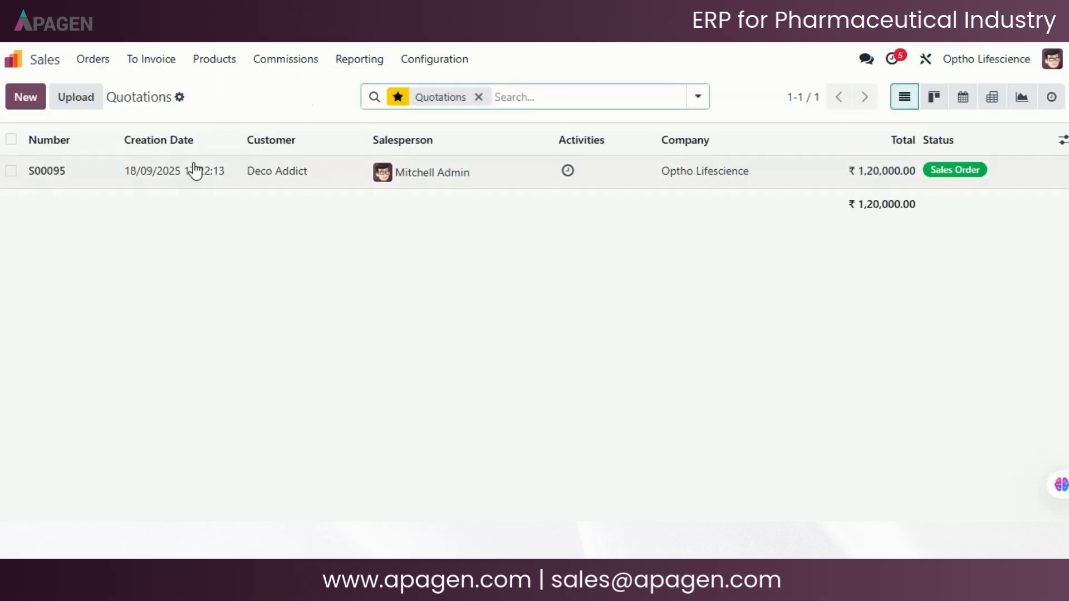
{"action": "left_click", "coordinate": [191, 177]}
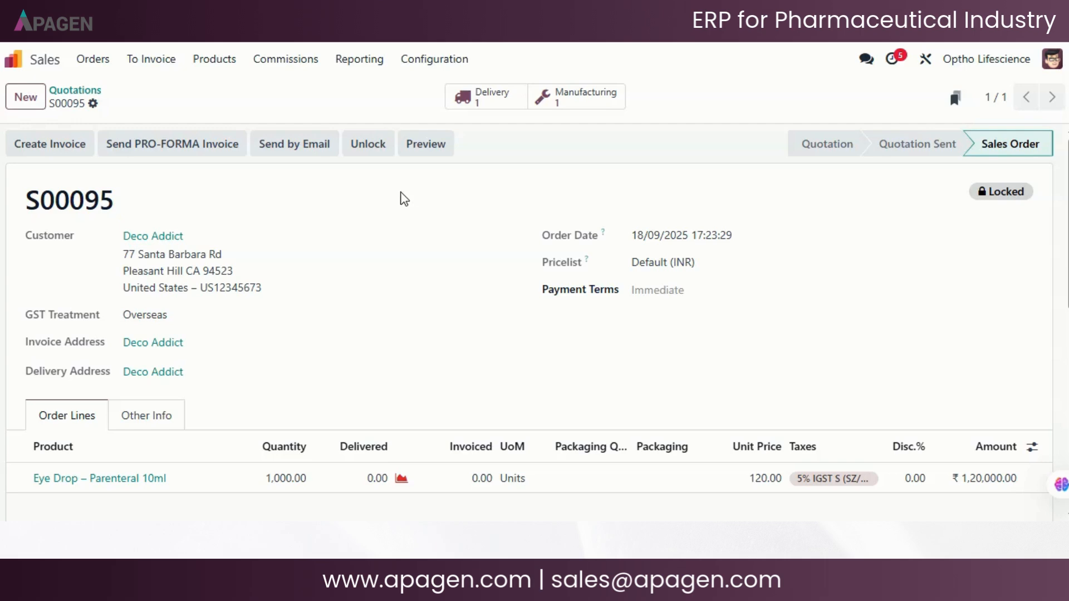
{"action": "scroll", "coordinate": [556, 241], "scroll_direction": "down", "scroll_amount": 8}
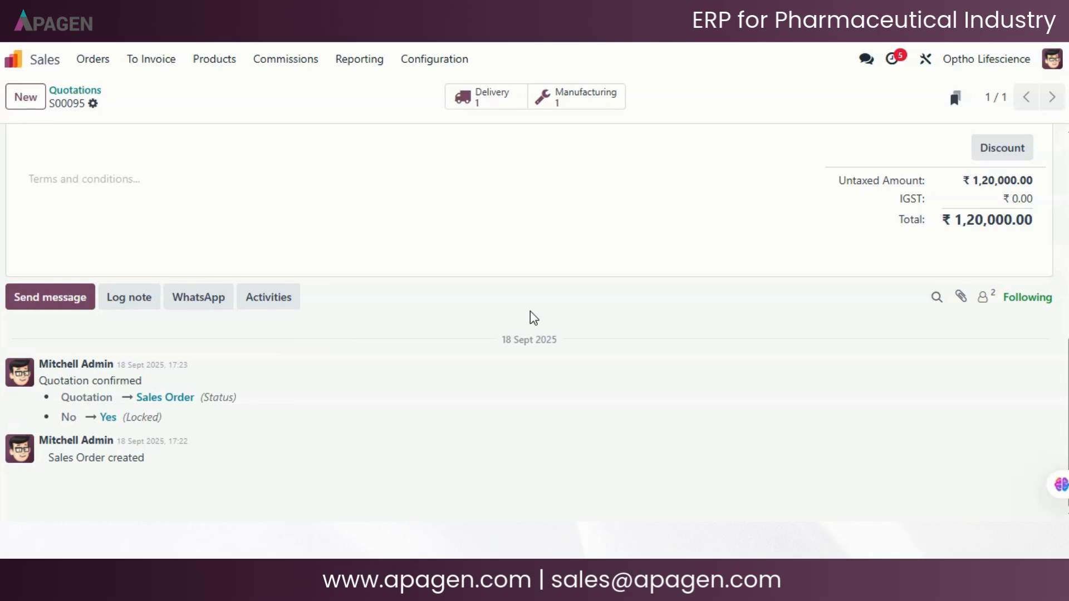
{"action": "scroll", "coordinate": [533, 318], "scroll_direction": "up", "scroll_amount": 10}
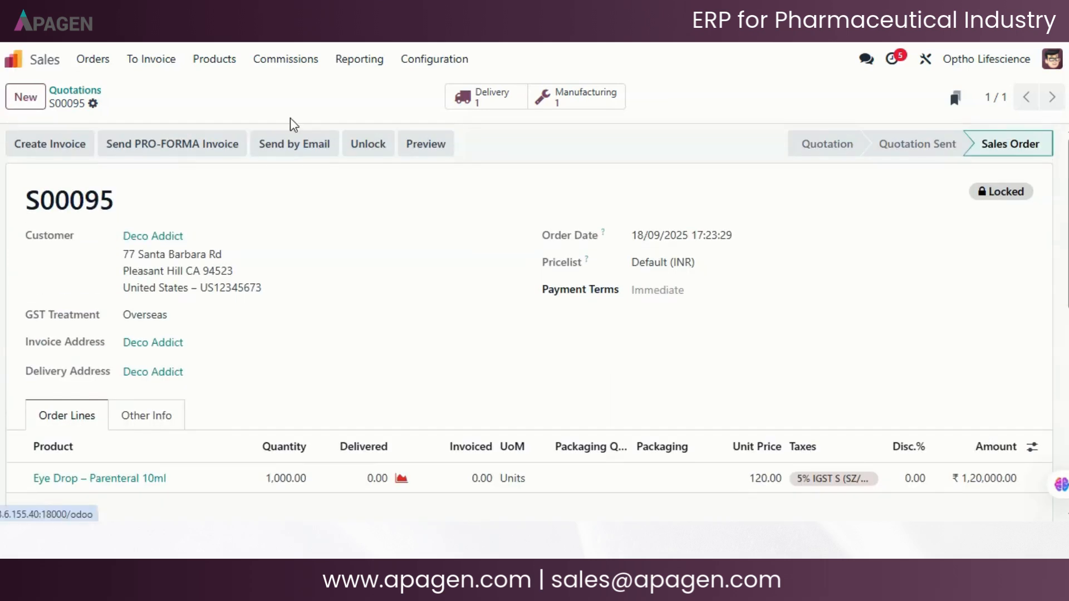
- Return to the quotations, view them in Kanban, calendar and graph form, and switch back to the list view
{"action": "left_click", "coordinate": [80, 71]}
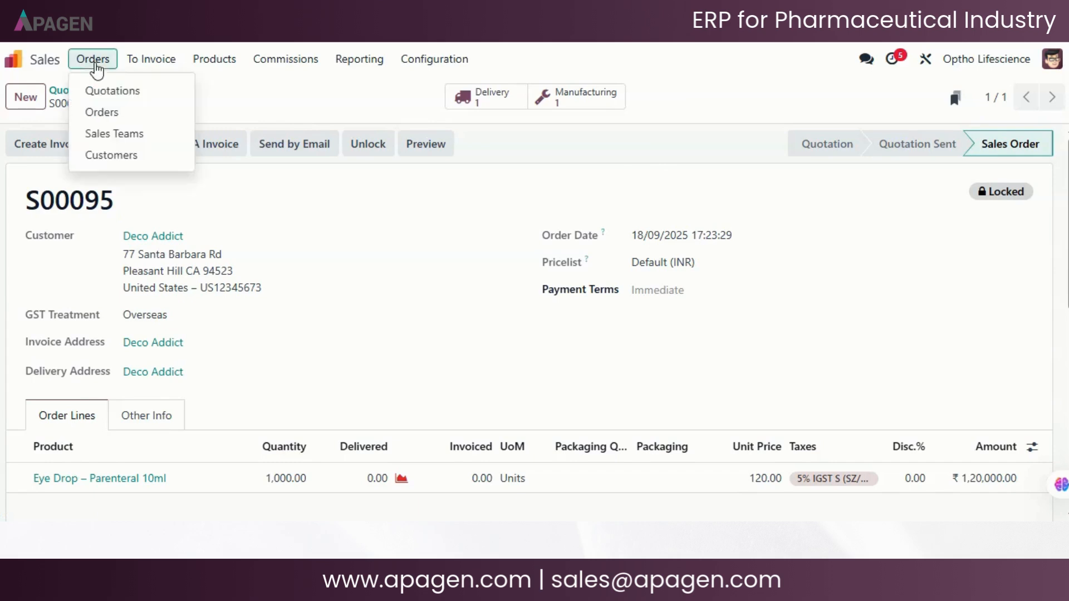
{"action": "left_click", "coordinate": [116, 89]}
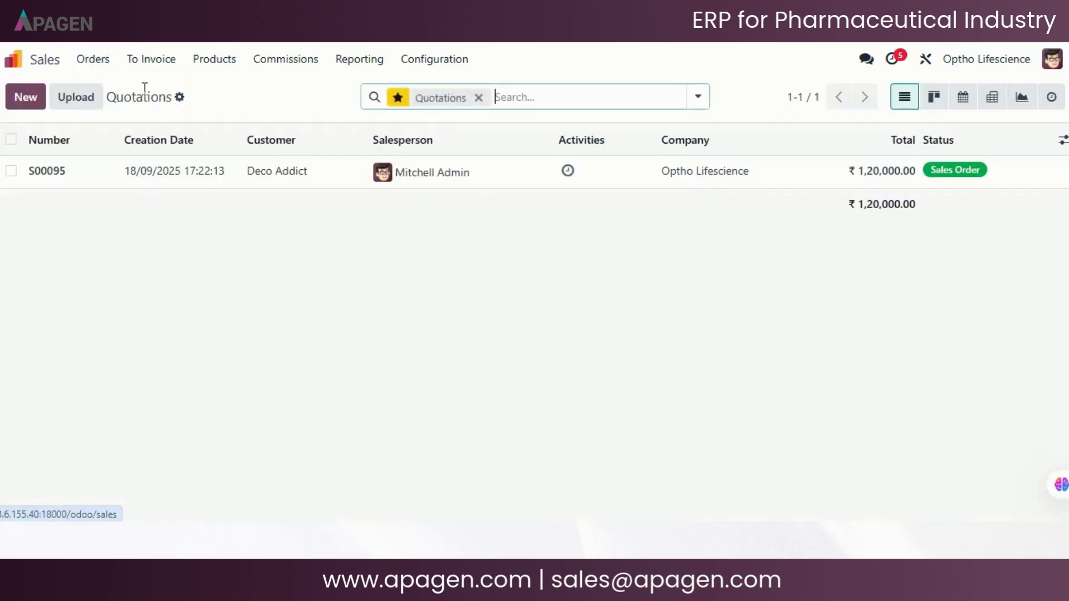
{"action": "left_click", "coordinate": [932, 103]}
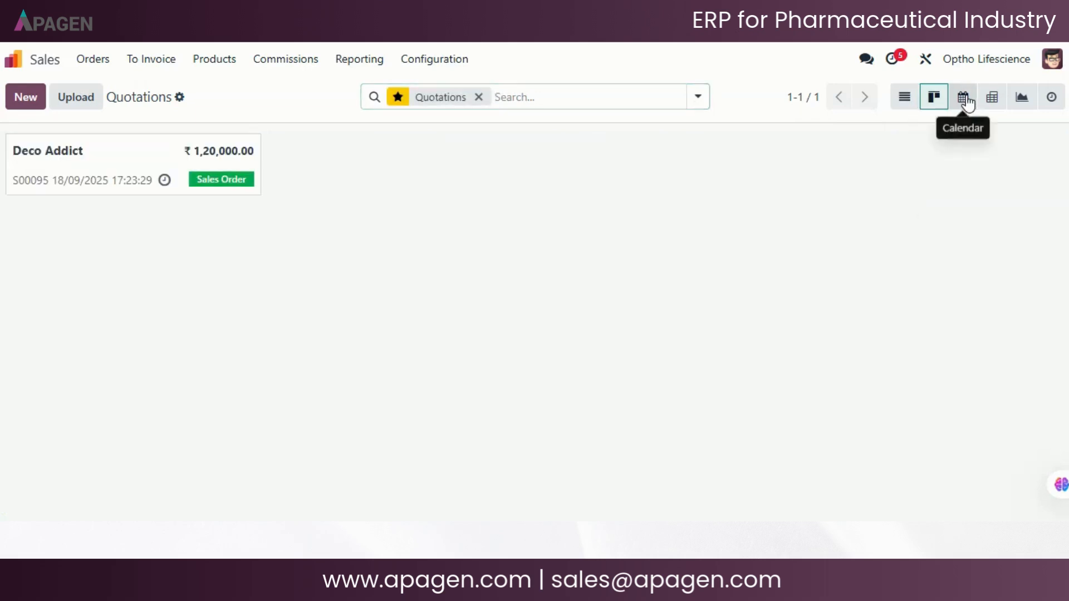
{"action": "left_click", "coordinate": [965, 99]}
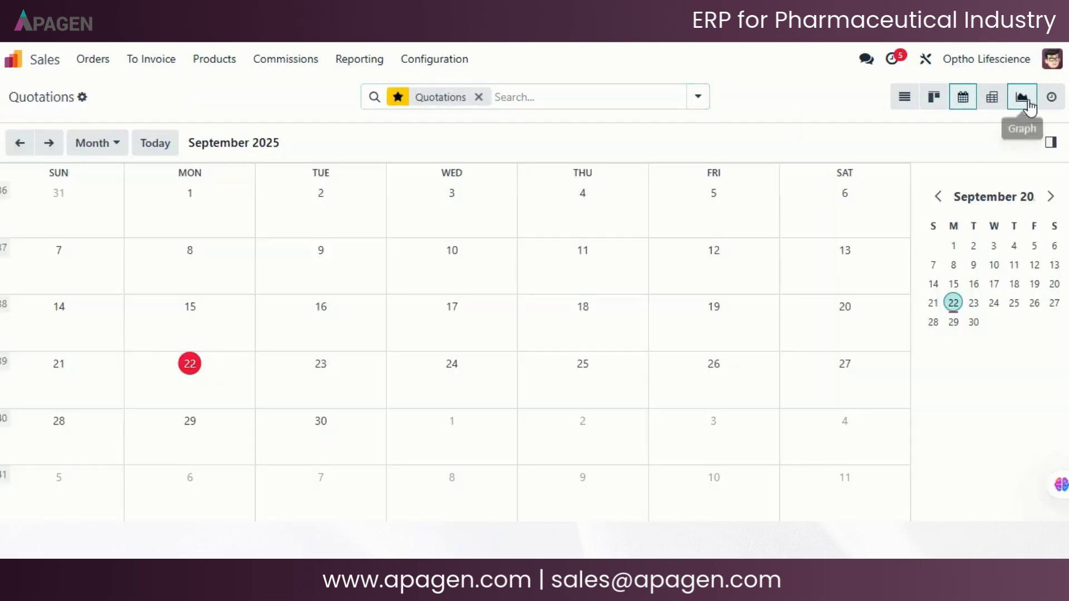
{"action": "left_click", "coordinate": [1024, 100]}
{"action": "left_click", "coordinate": [908, 100]}
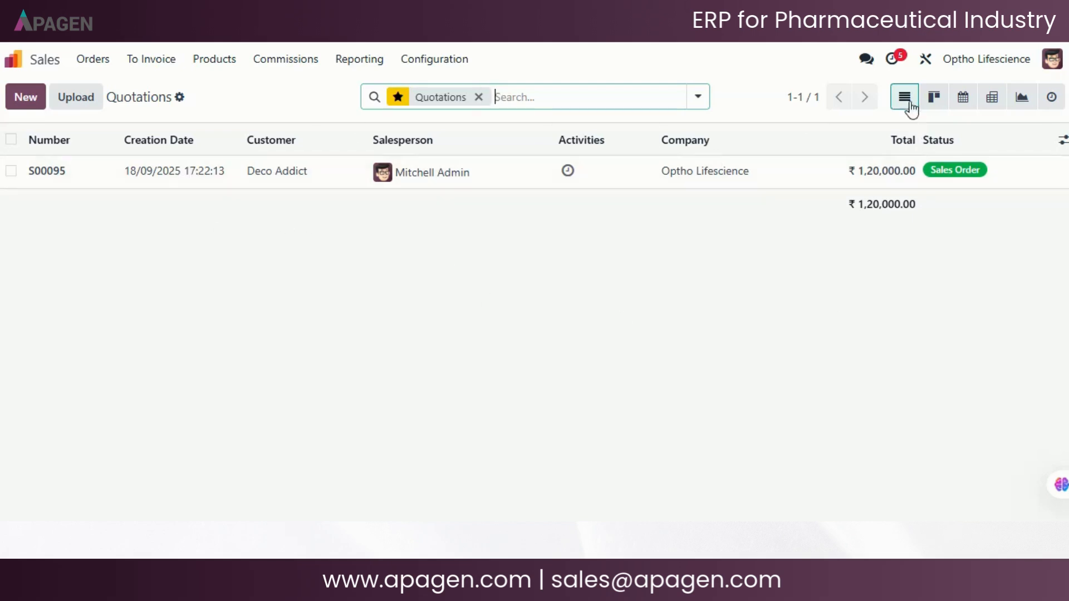
- Examine the quotation's Kanban card once more, followed by the calendar of quotations
{"action": "left_click", "coordinate": [931, 104]}
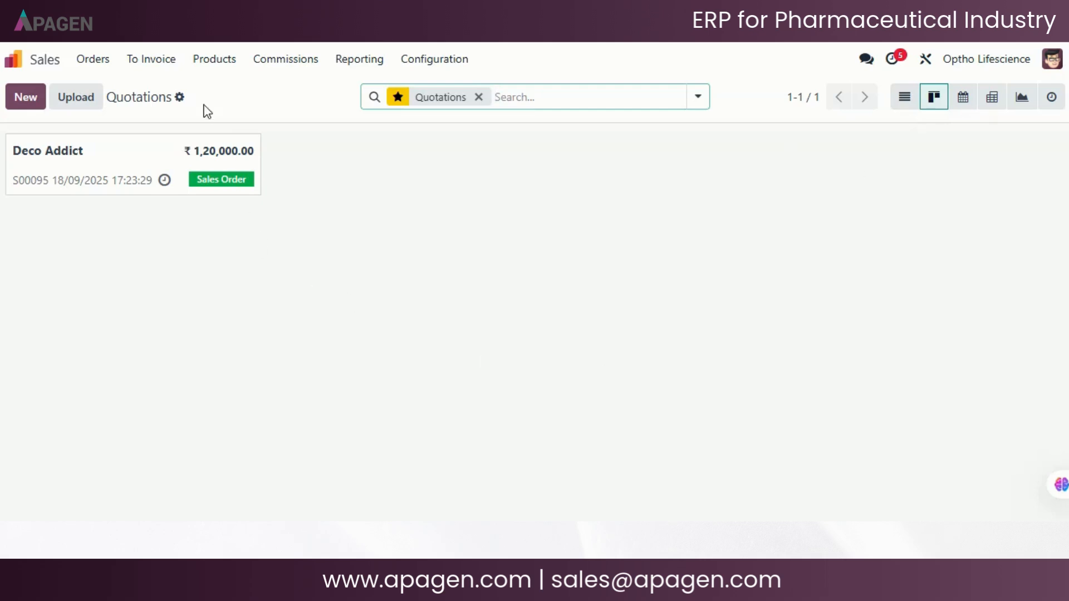
{"action": "left_click_drag", "start_coordinate": [162, 160], "coordinate": [582, 224]}
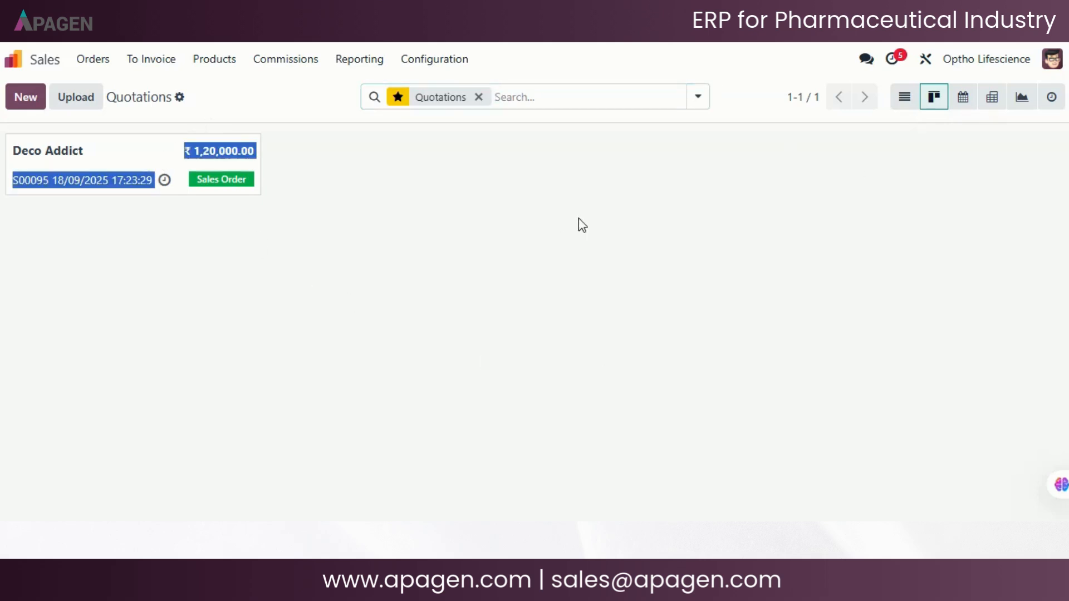
{"action": "left_click", "coordinate": [963, 101]}
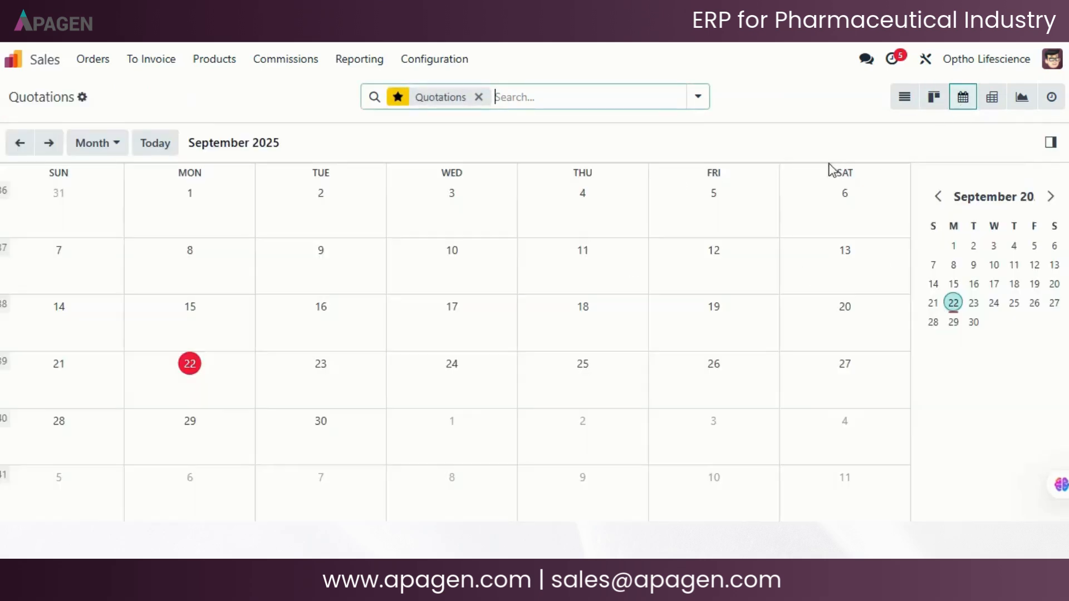
- Add the Prepayment percentage and Untaxed Amount measures to the quotations pivot and insert it into a blank spreadsheet
{"action": "left_click", "coordinate": [991, 97]}
{"action": "left_click", "coordinate": [55, 143]}
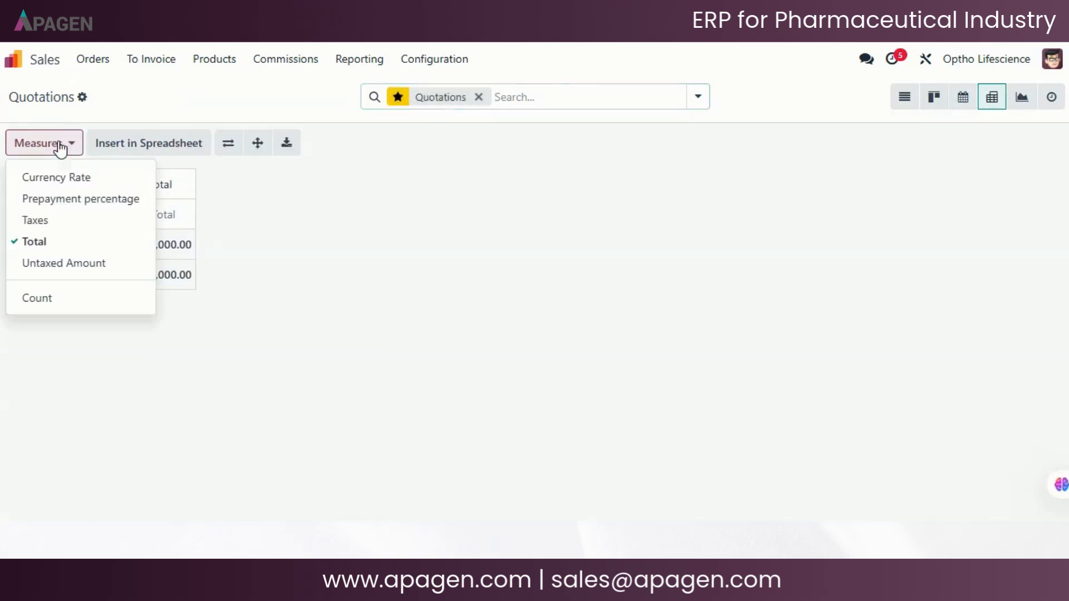
{"action": "left_click", "coordinate": [89, 200]}
{"action": "left_click", "coordinate": [39, 147]}
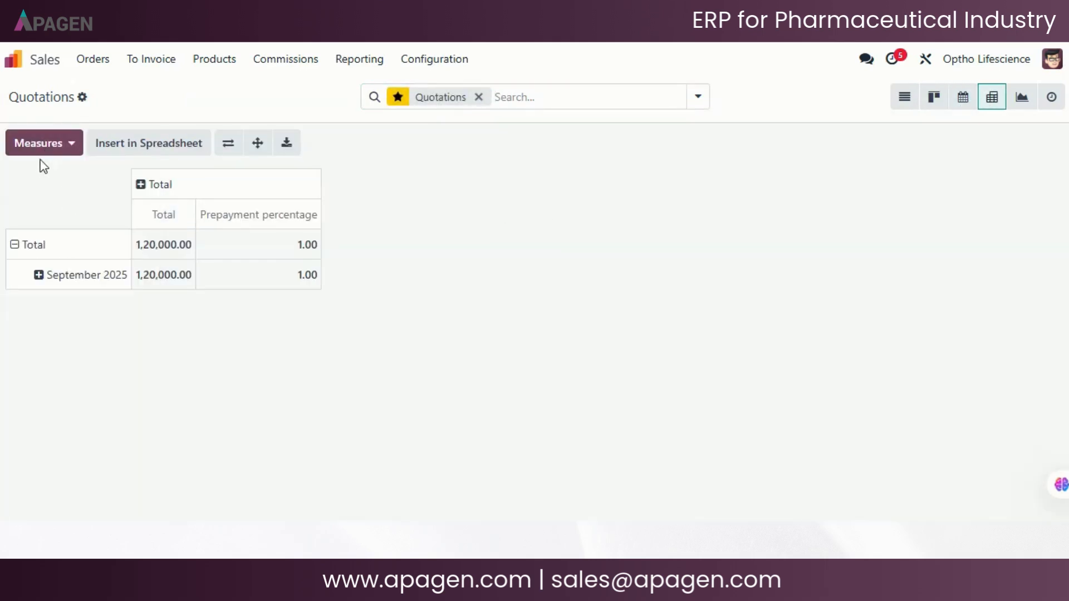
{"action": "left_click", "coordinate": [39, 145]}
{"action": "left_click", "coordinate": [64, 263]}
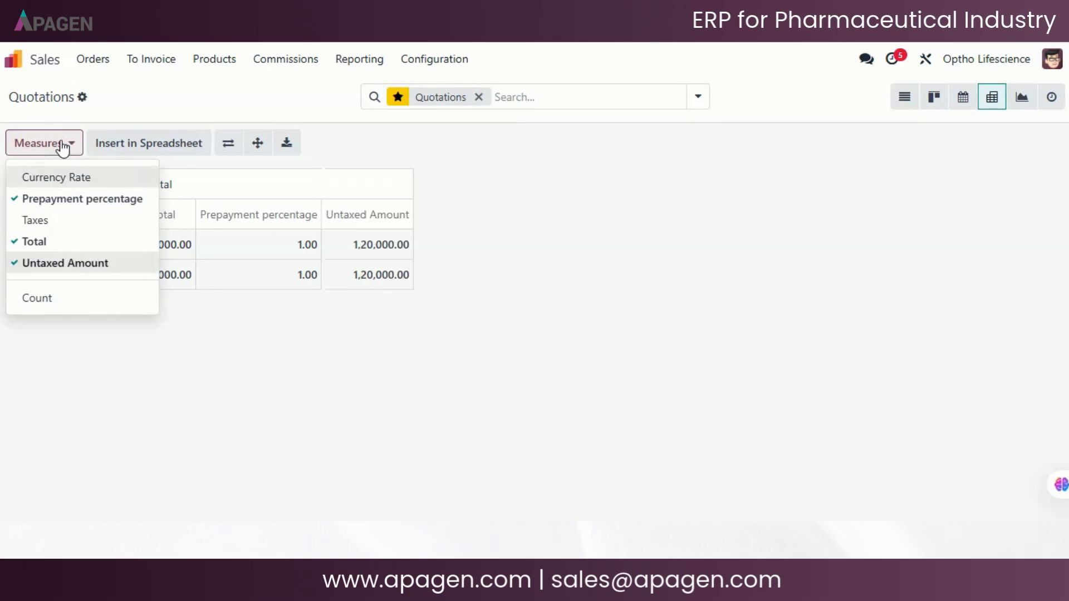
{"action": "left_click", "coordinate": [65, 143]}
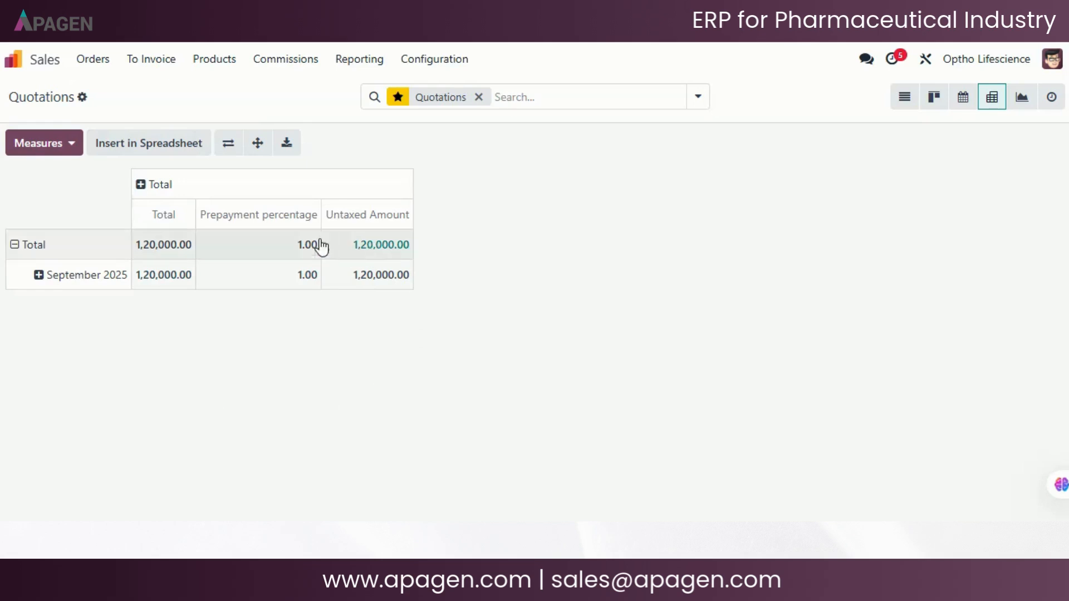
{"action": "left_click", "coordinate": [112, 148]}
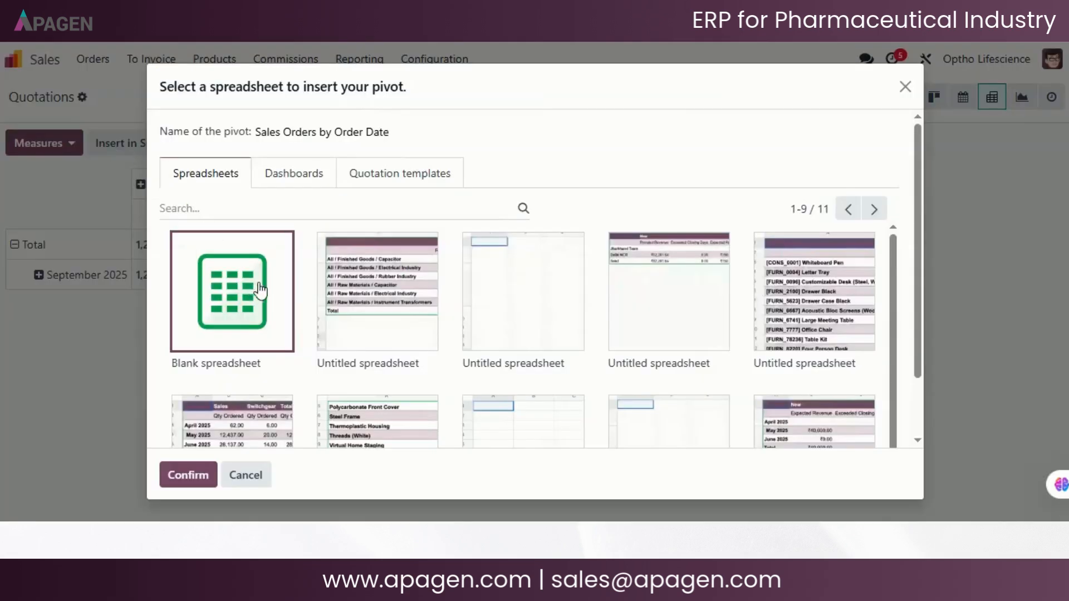
{"action": "left_click", "coordinate": [192, 476]}
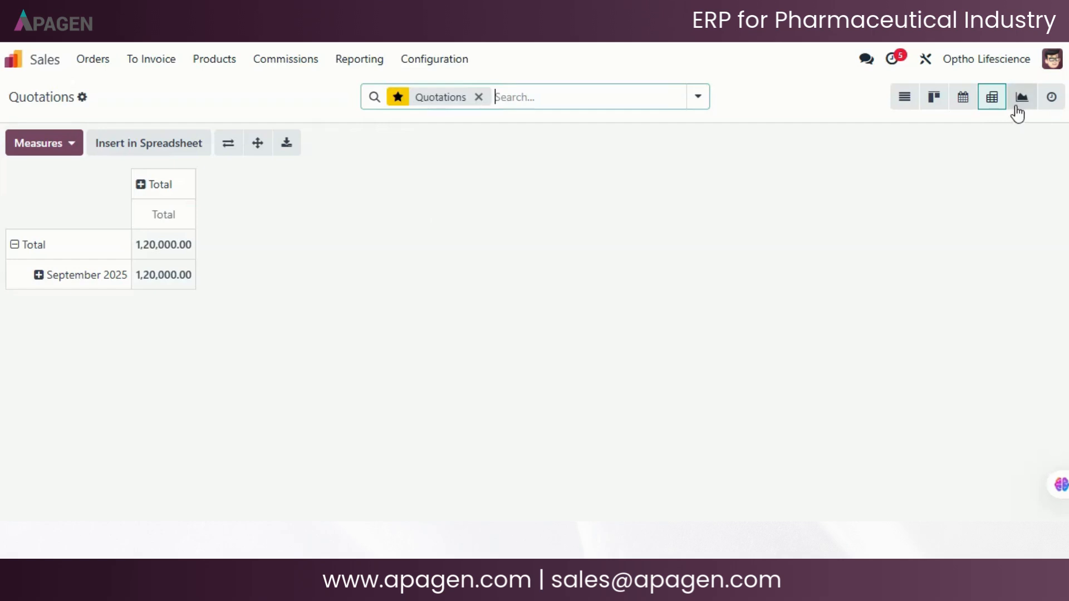
- View the quotations as bar, line and pie charts and in the activity view, and return to the quotations list
{"action": "left_click", "coordinate": [1017, 108]}
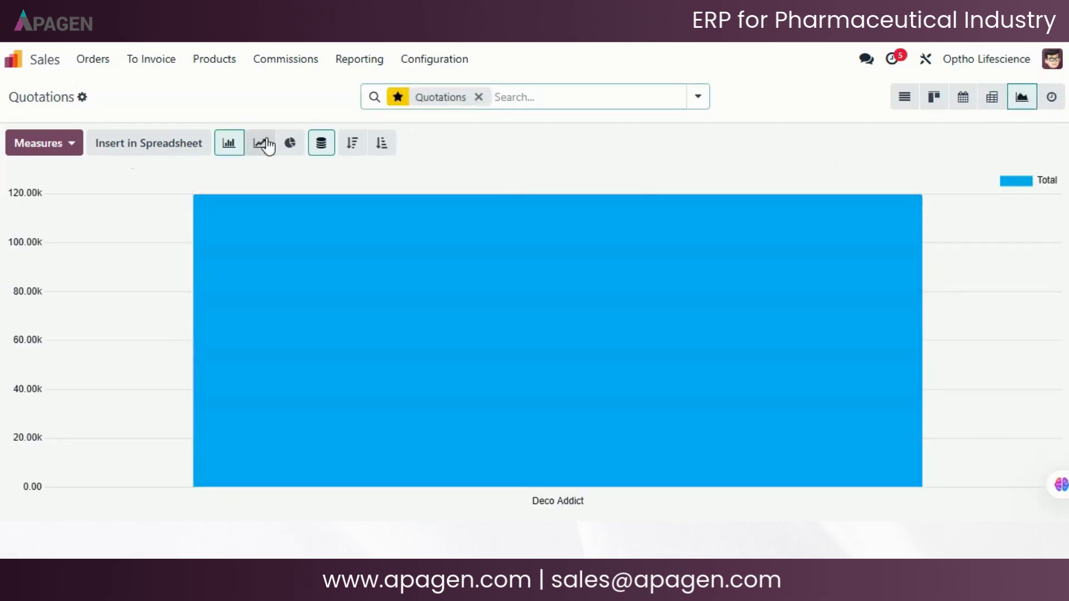
{"action": "left_click", "coordinate": [266, 144]}
{"action": "left_click", "coordinate": [292, 147]}
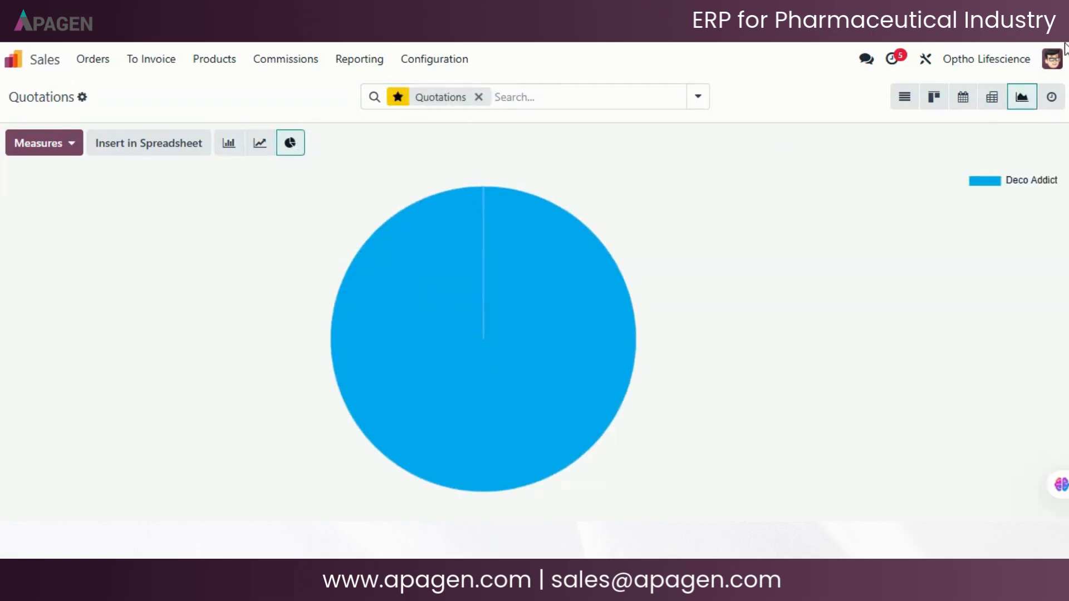
{"action": "left_click", "coordinate": [1051, 103]}
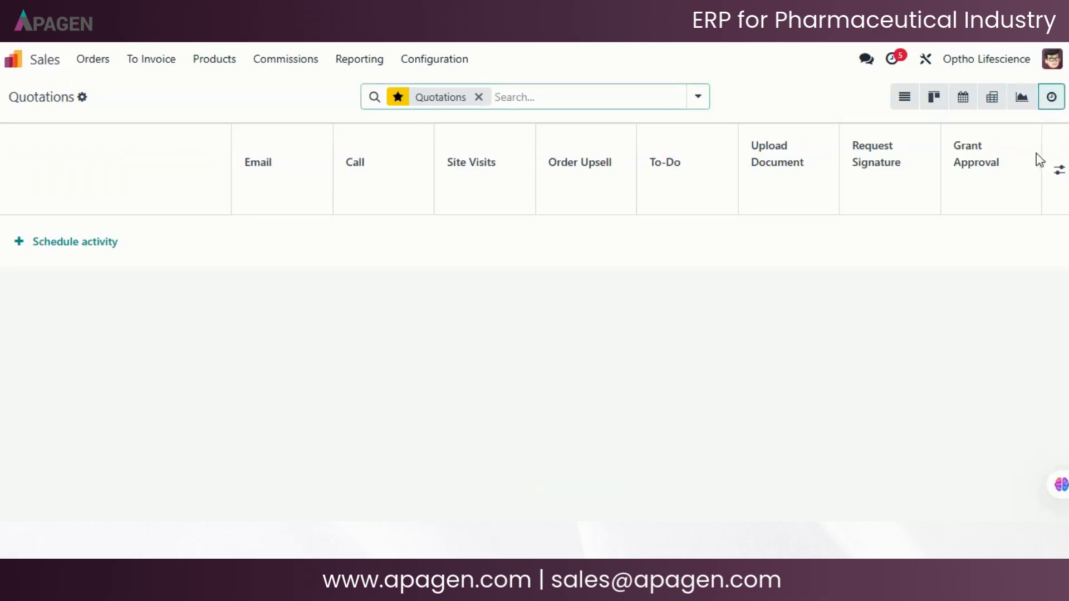
{"action": "left_click", "coordinate": [91, 61]}
{"action": "left_click", "coordinate": [95, 89]}
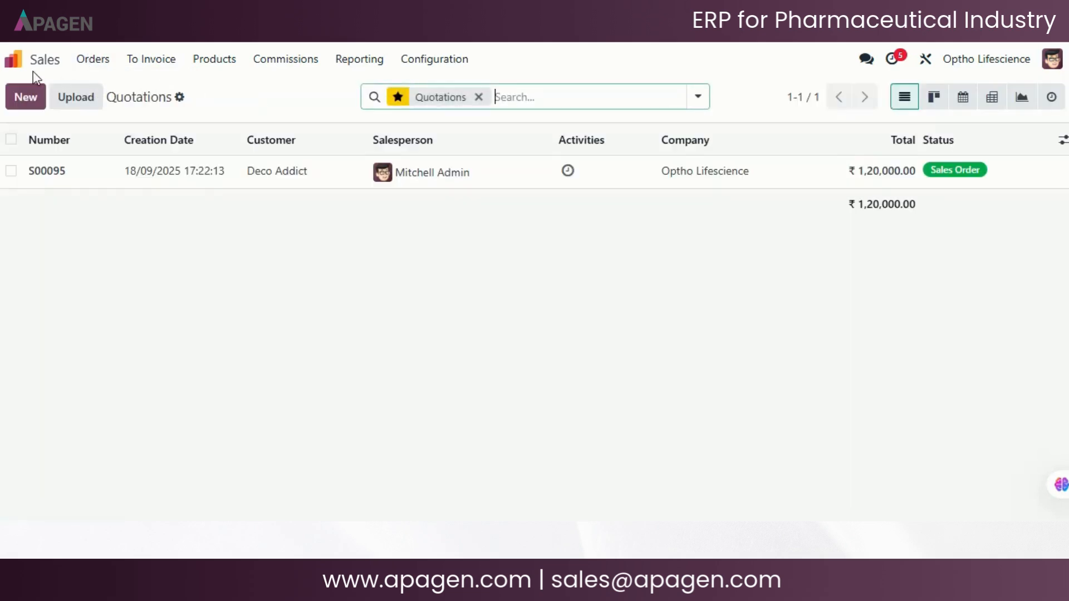
- Search the Sales products for "drop" and open the Eye Drop – Parenteral 10ml product record
{"action": "left_click", "coordinate": [215, 65]}
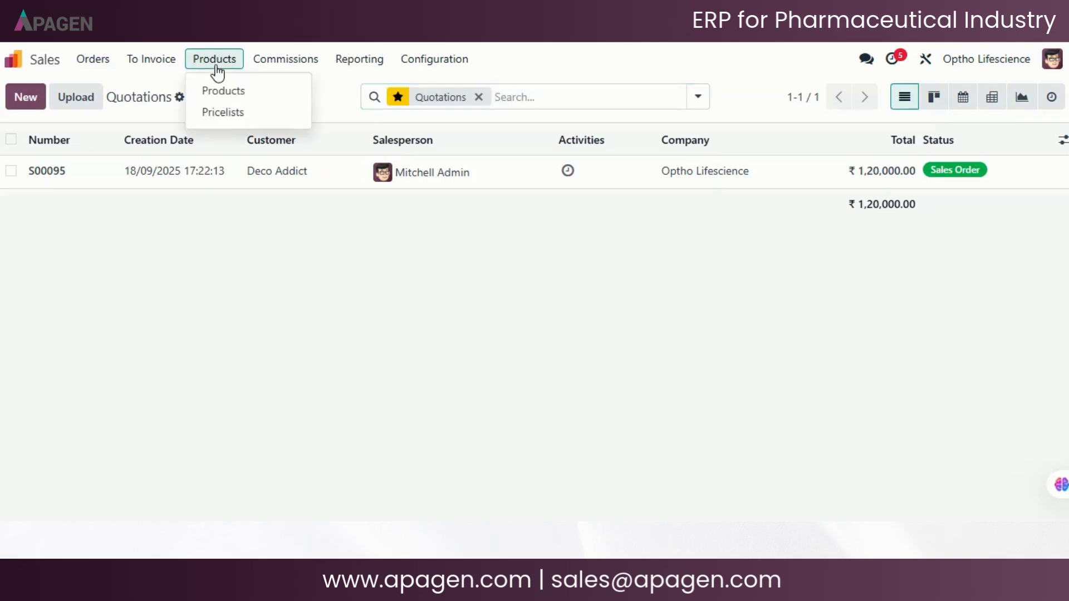
{"action": "left_click", "coordinate": [239, 92]}
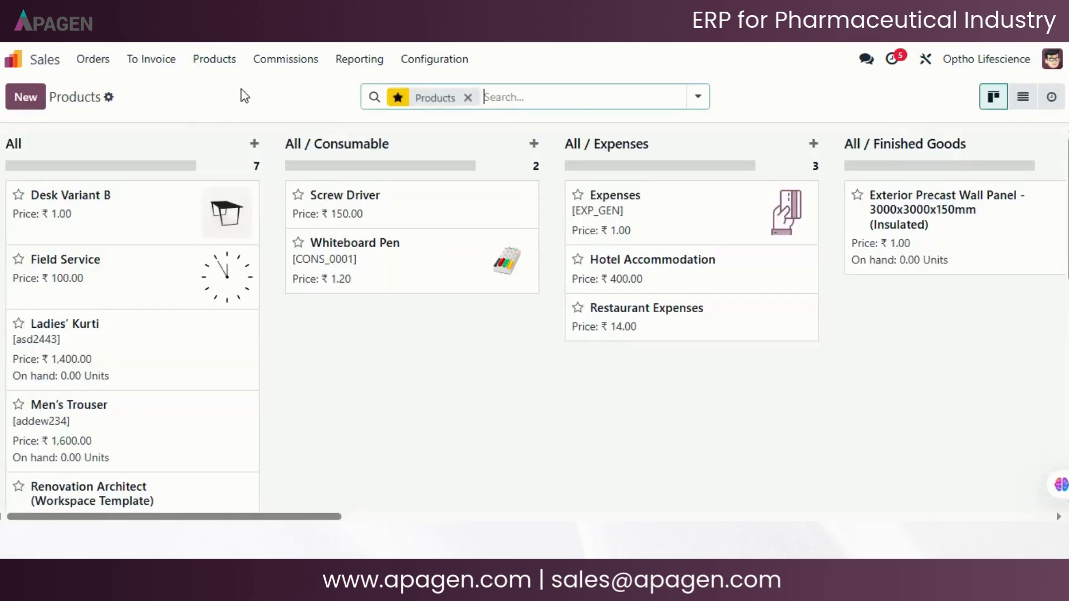
{"action": "left_click", "coordinate": [579, 93]}
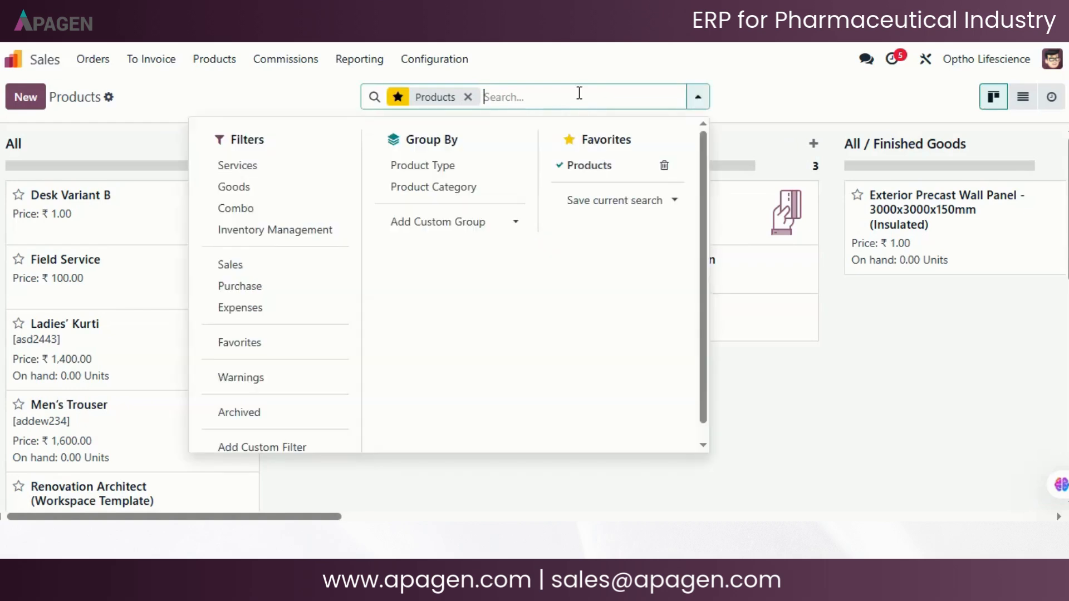
{"action": "type", "text": "drop"}
{"action": "key", "text": "Return"}
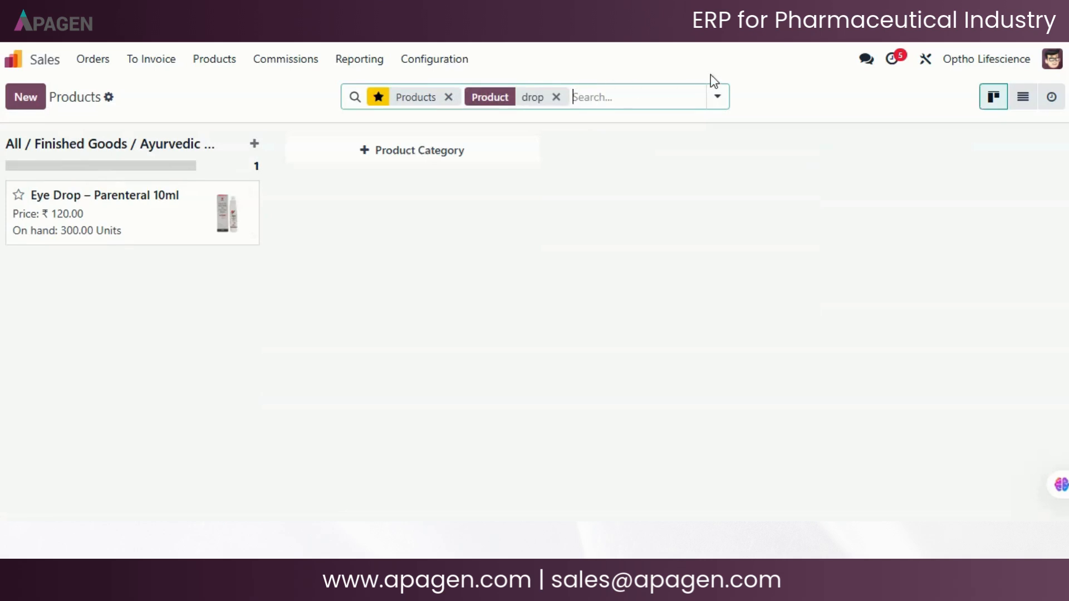
{"action": "left_click", "coordinate": [114, 224]}
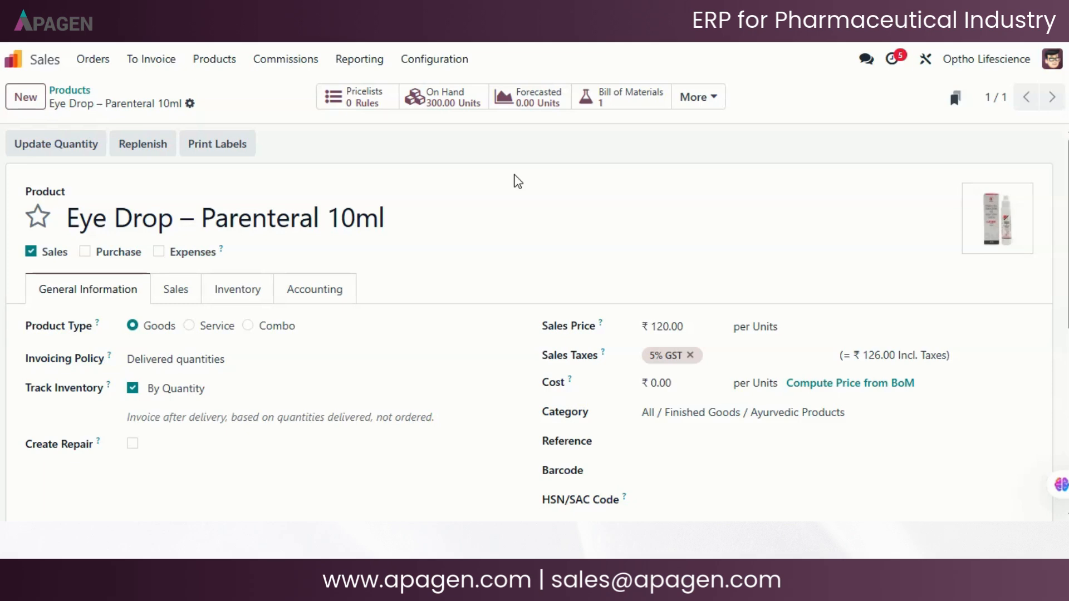
- Review the eye drop product's general information, including the available Invoicing Policy and Track Inventory options
{"action": "scroll", "coordinate": [55, 269], "scroll_direction": "down", "scroll_amount": 2}
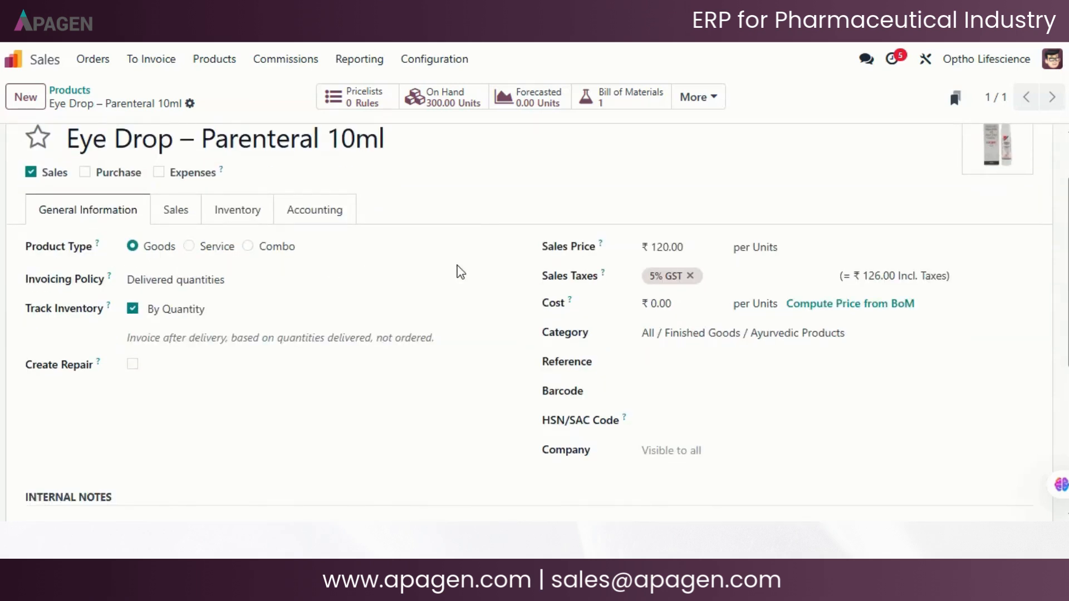
{"action": "scroll", "coordinate": [475, 231], "scroll_direction": "down", "scroll_amount": 2}
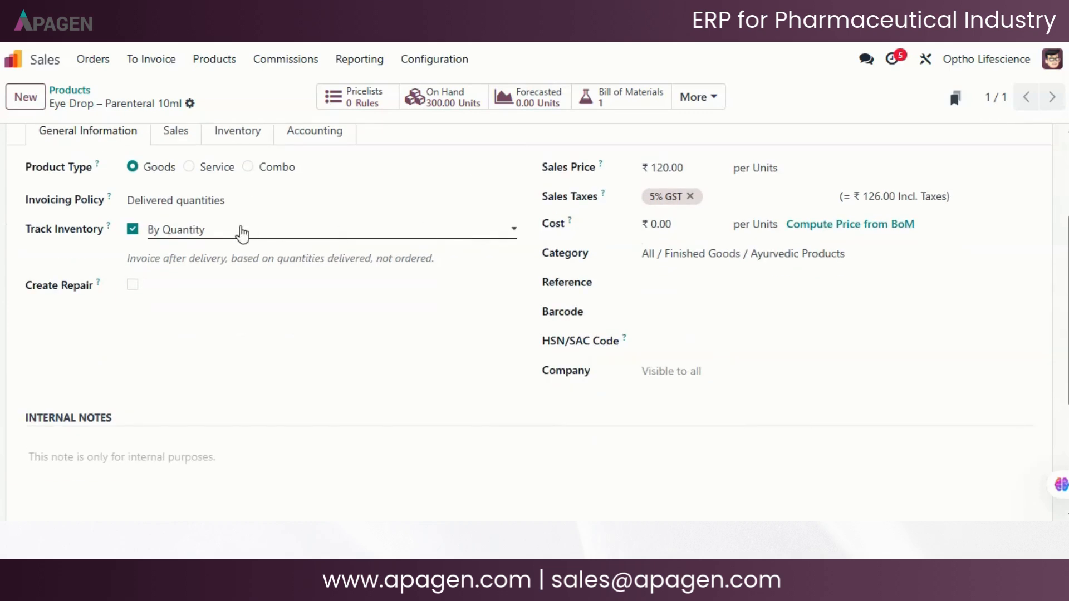
{"action": "left_click", "coordinate": [242, 205]}
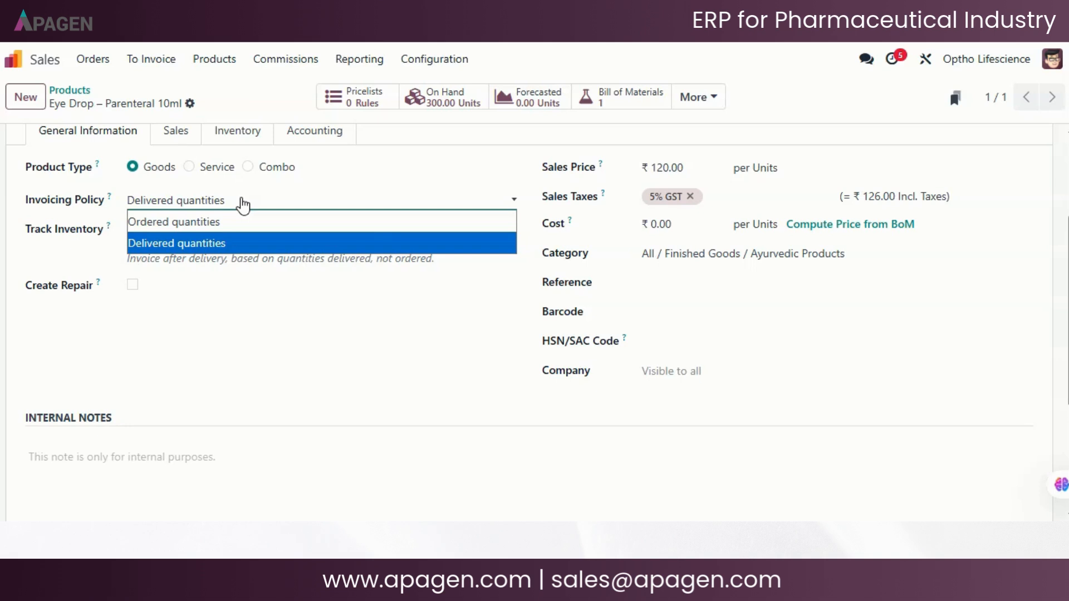
{"action": "left_click", "coordinate": [243, 205]}
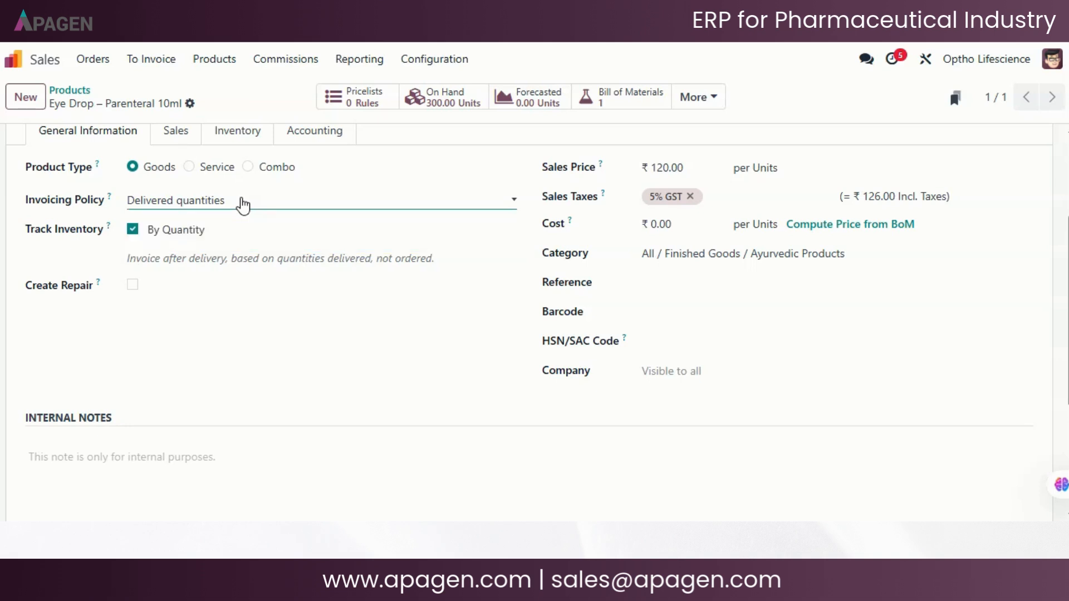
{"action": "left_click", "coordinate": [227, 232]}
{"action": "left_click", "coordinate": [227, 232]}
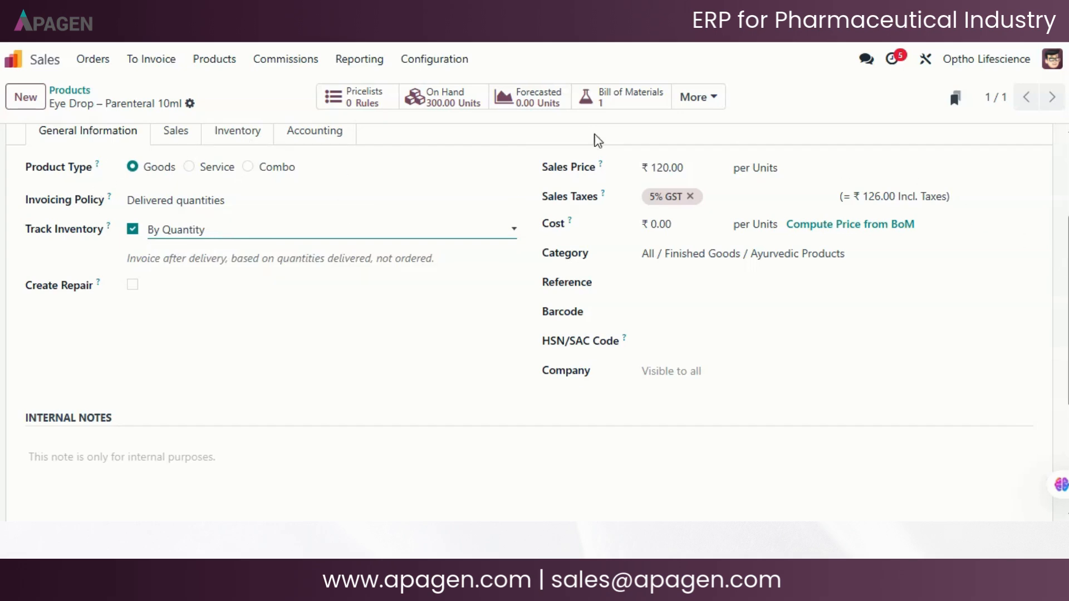
{"action": "scroll", "coordinate": [589, 177], "scroll_direction": "up", "scroll_amount": 2}
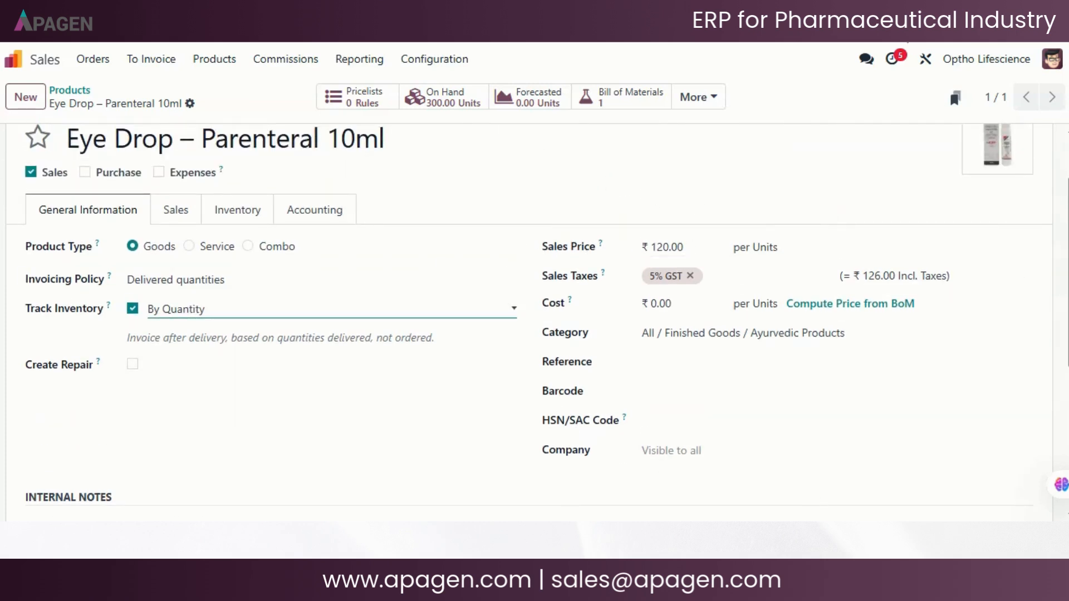
{"action": "scroll", "coordinate": [640, 205], "scroll_direction": "up", "scroll_amount": 2}
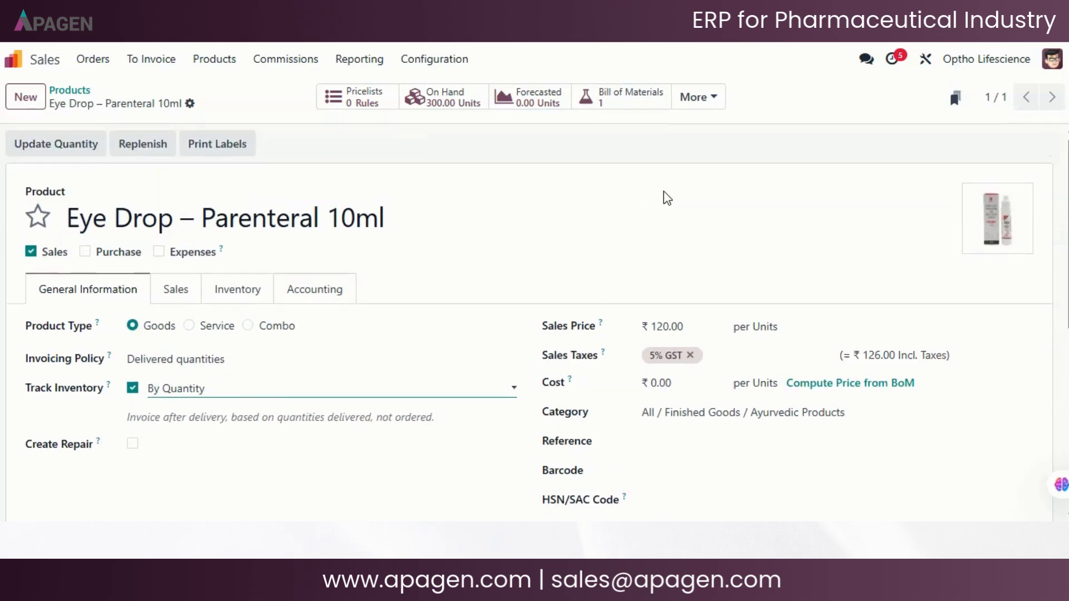
- Review the eye drop product's remaining general, Sales and Inventory settings, including routes, logistics and packaging, and return to its general information
{"action": "scroll", "coordinate": [667, 198], "scroll_direction": "down", "scroll_amount": 2}
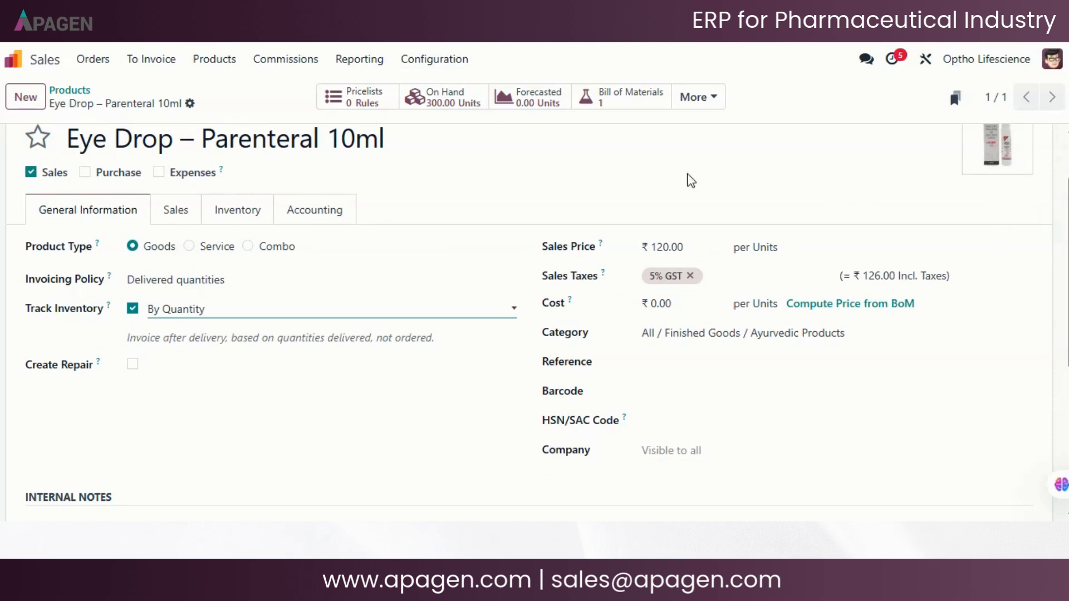
{"action": "left_click", "coordinate": [177, 211]}
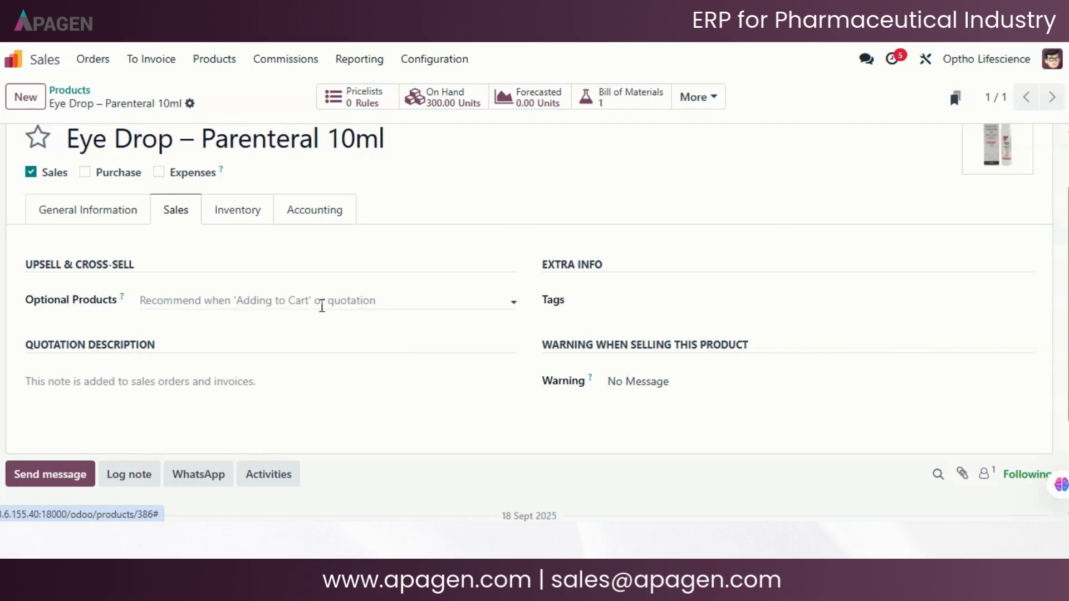
{"action": "left_click", "coordinate": [237, 211]}
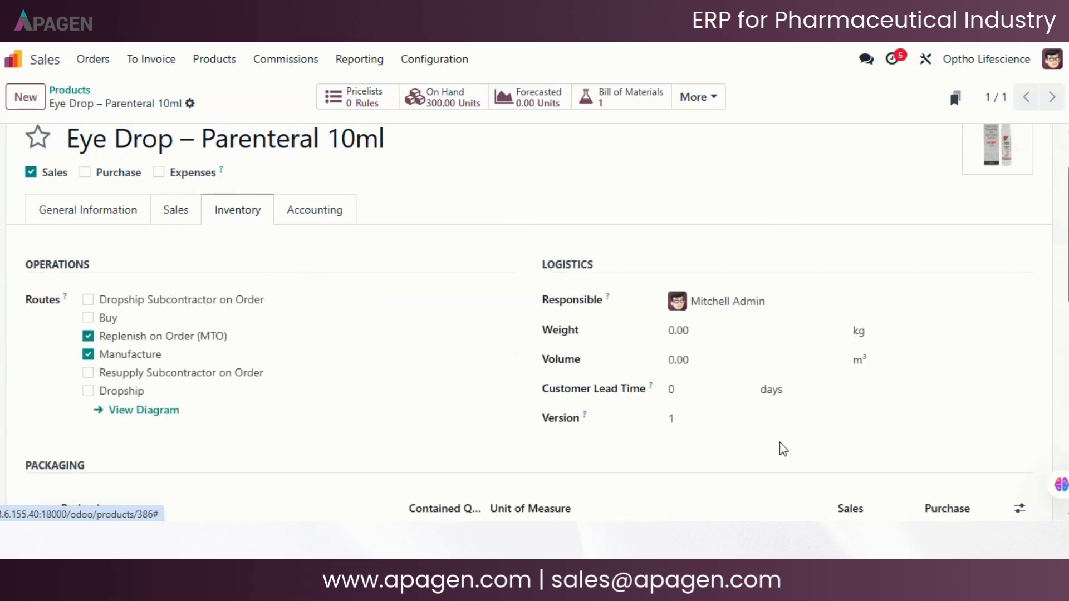
{"action": "scroll", "coordinate": [462, 374], "scroll_direction": "down", "scroll_amount": 2}
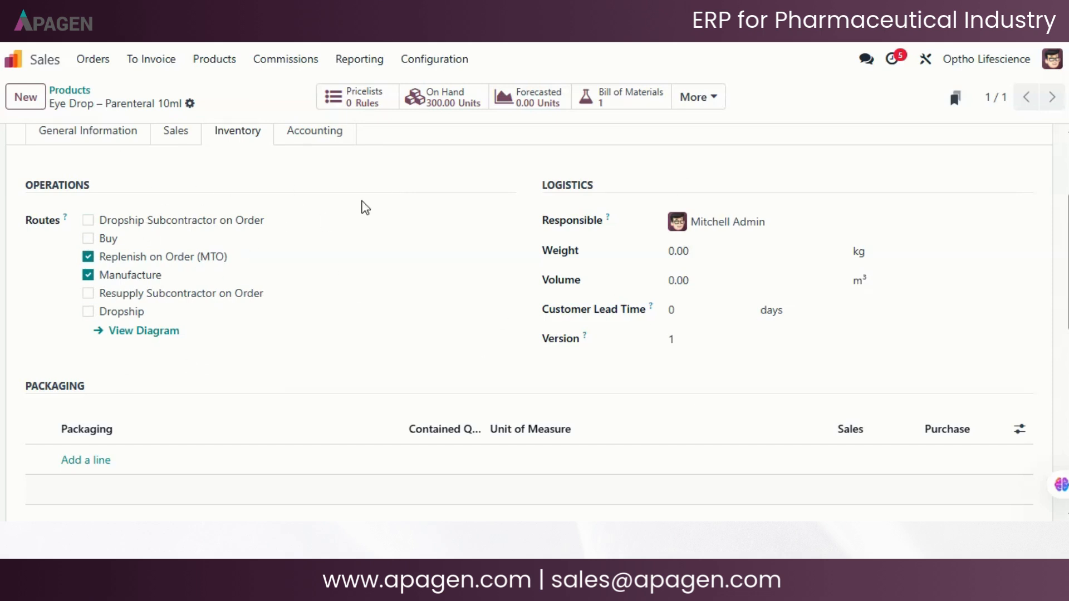
{"action": "scroll", "coordinate": [376, 204], "scroll_direction": "down", "scroll_amount": 2}
{"action": "scroll", "coordinate": [239, 239], "scroll_direction": "down", "scroll_amount": 5}
{"action": "scroll", "coordinate": [262, 251], "scroll_direction": "up", "scroll_amount": 2}
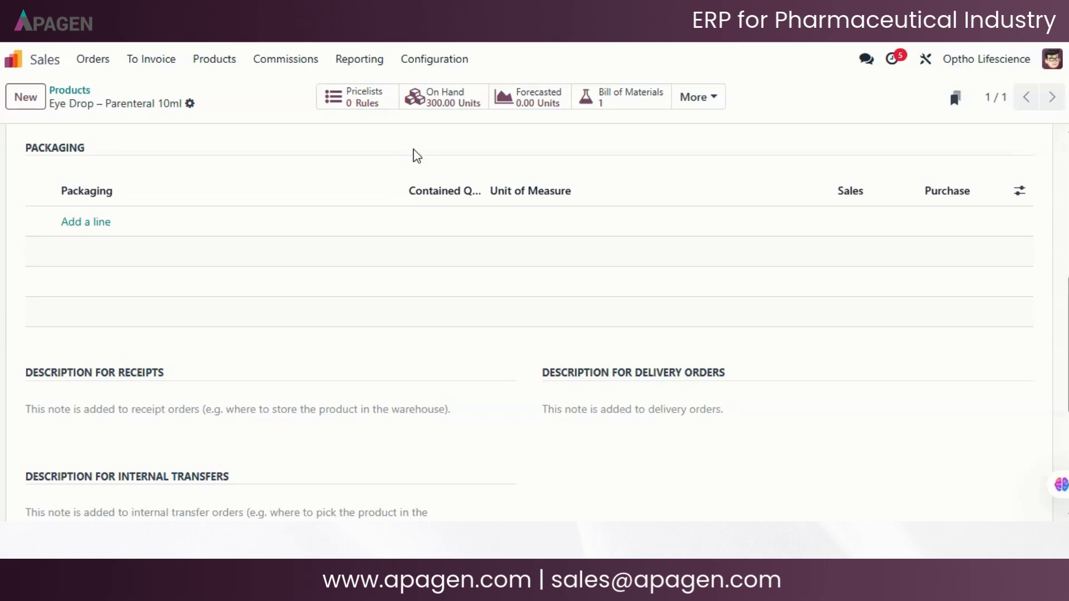
{"action": "scroll", "coordinate": [413, 149], "scroll_direction": "up", "scroll_amount": 1}
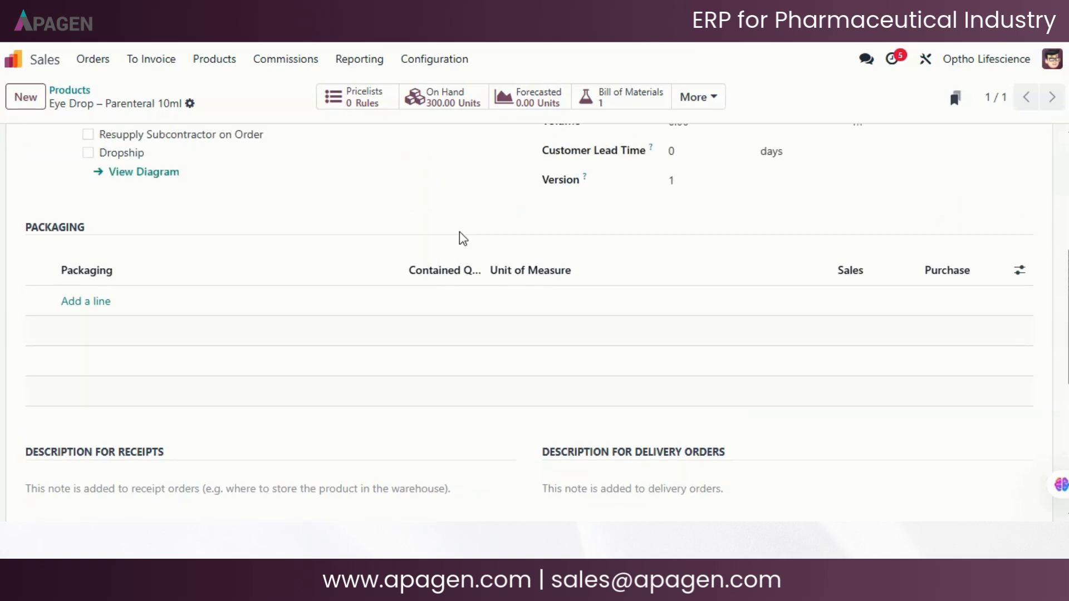
{"action": "scroll", "coordinate": [459, 232], "scroll_direction": "down", "scroll_amount": 3}
{"action": "scroll", "coordinate": [459, 232], "scroll_direction": "up", "scroll_amount": 8}
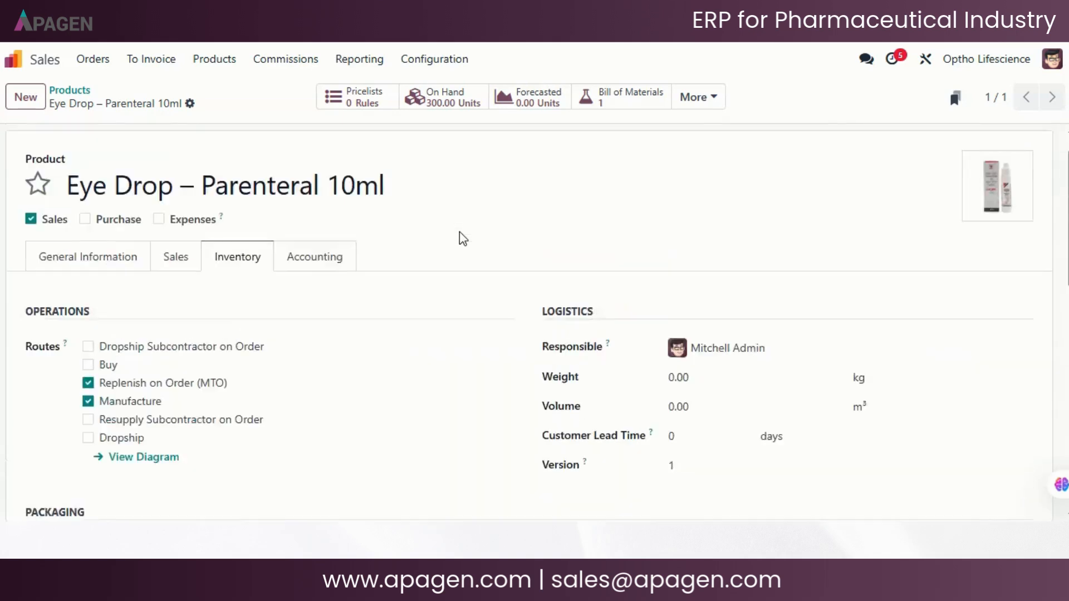
{"action": "left_click", "coordinate": [66, 291]}
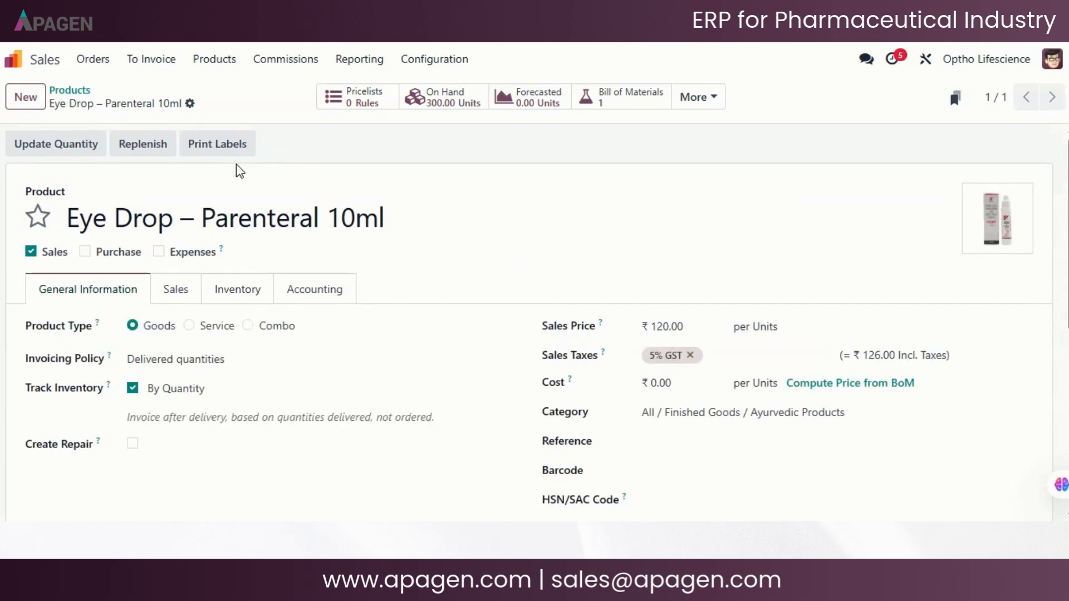
- Create a new sales order with Havells India Limited as the customer
{"action": "left_click", "coordinate": [92, 59]}
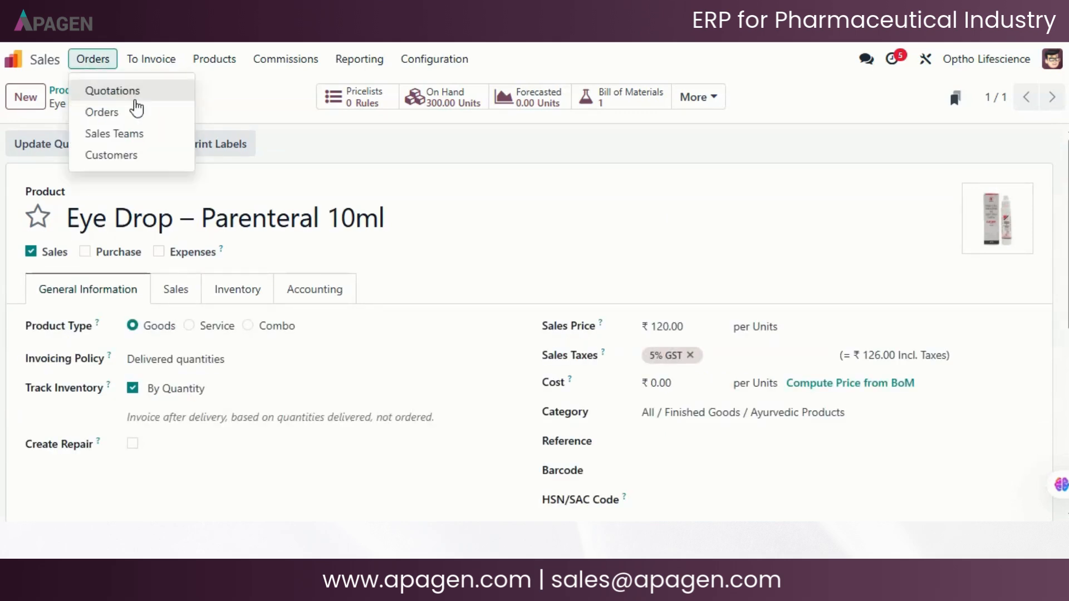
{"action": "left_click", "coordinate": [136, 120]}
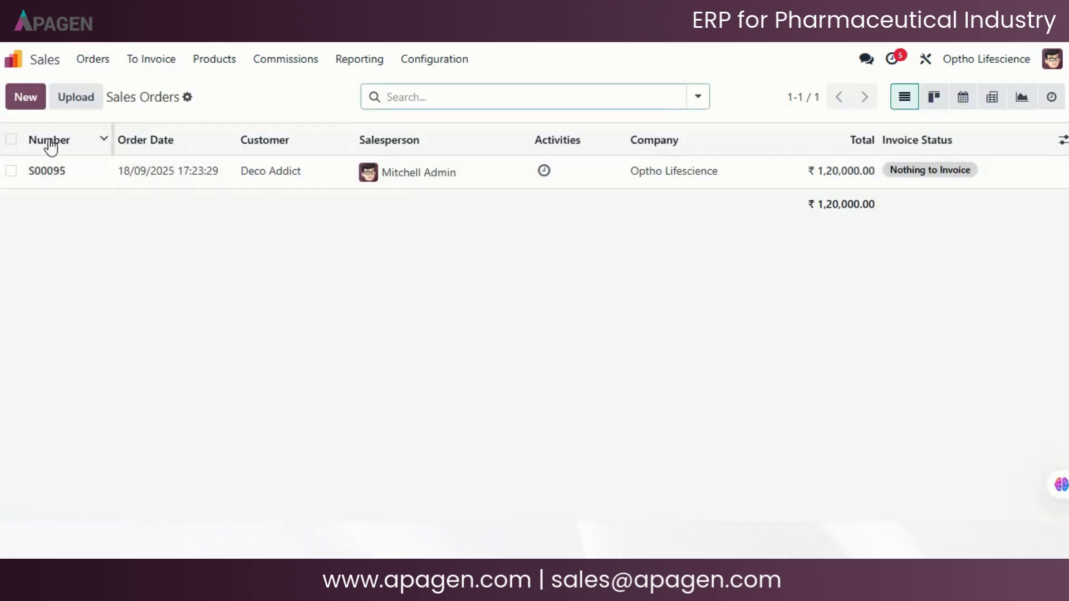
{"action": "left_click", "coordinate": [25, 97]}
{"action": "left_click", "coordinate": [161, 236]}
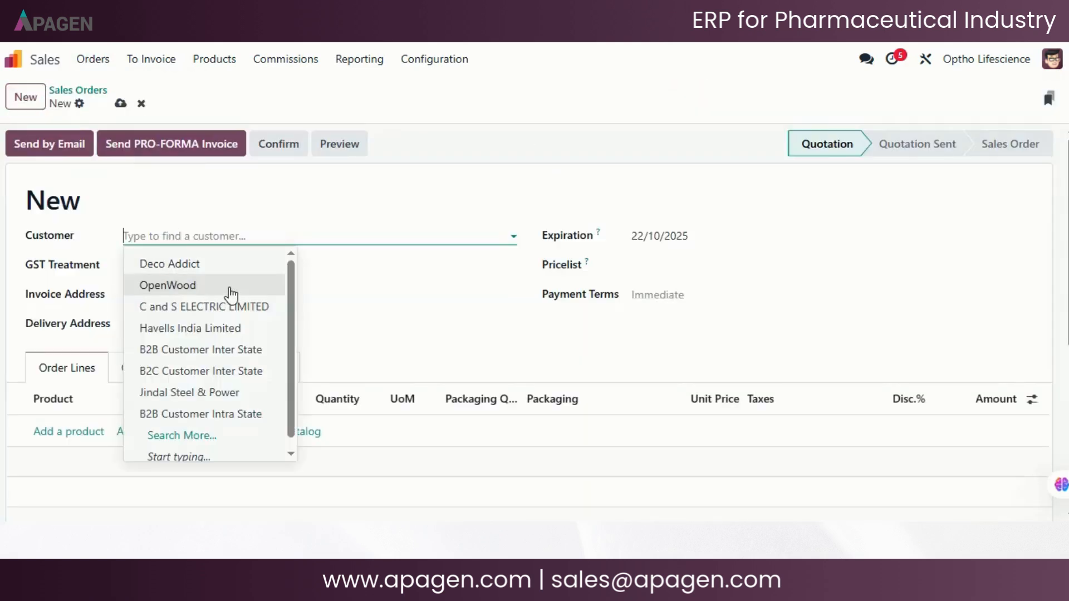
{"action": "left_click", "coordinate": [217, 328]}
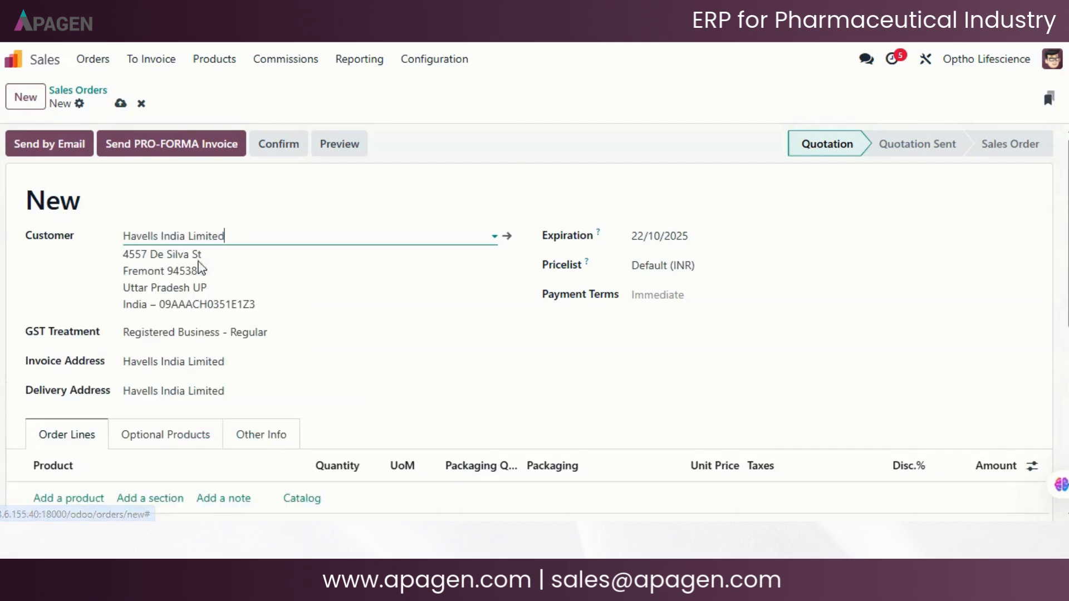
- Add an order line for Eye Drop – Parenteral 10ml with a quantity of 1000 units
{"action": "scroll", "coordinate": [408, 277], "scroll_direction": "down", "scroll_amount": 2}
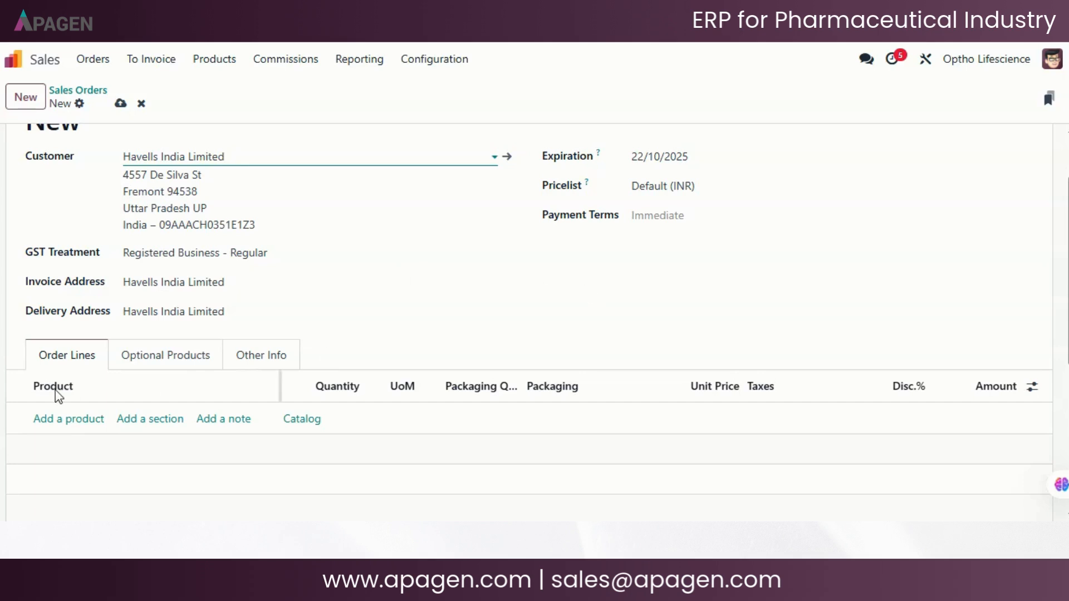
{"action": "left_click", "coordinate": [82, 420]}
{"action": "left_click", "coordinate": [164, 417]}
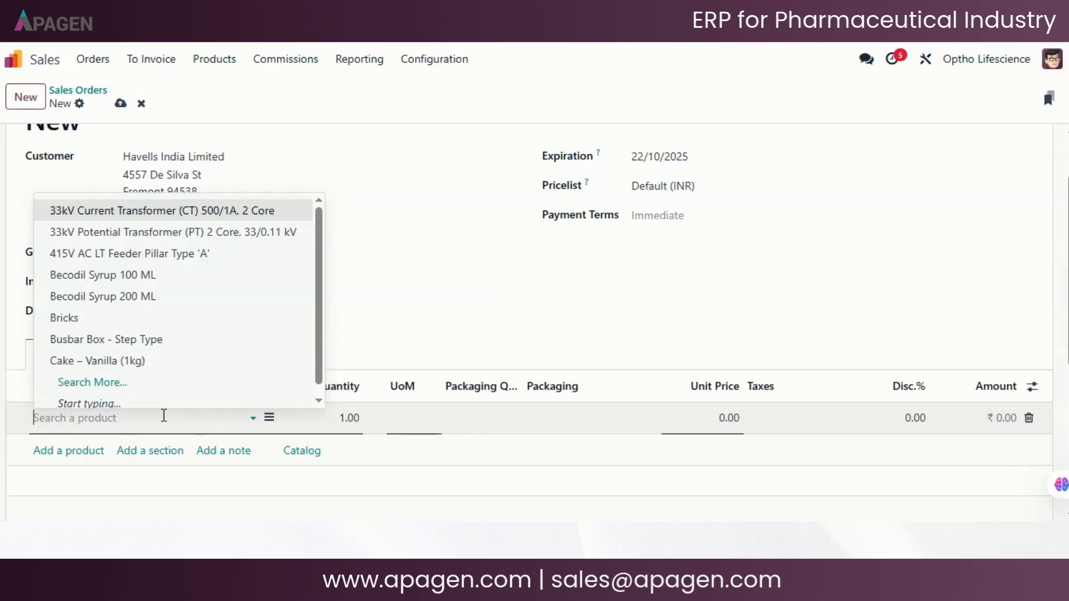
{"action": "type", "text": "drop"}
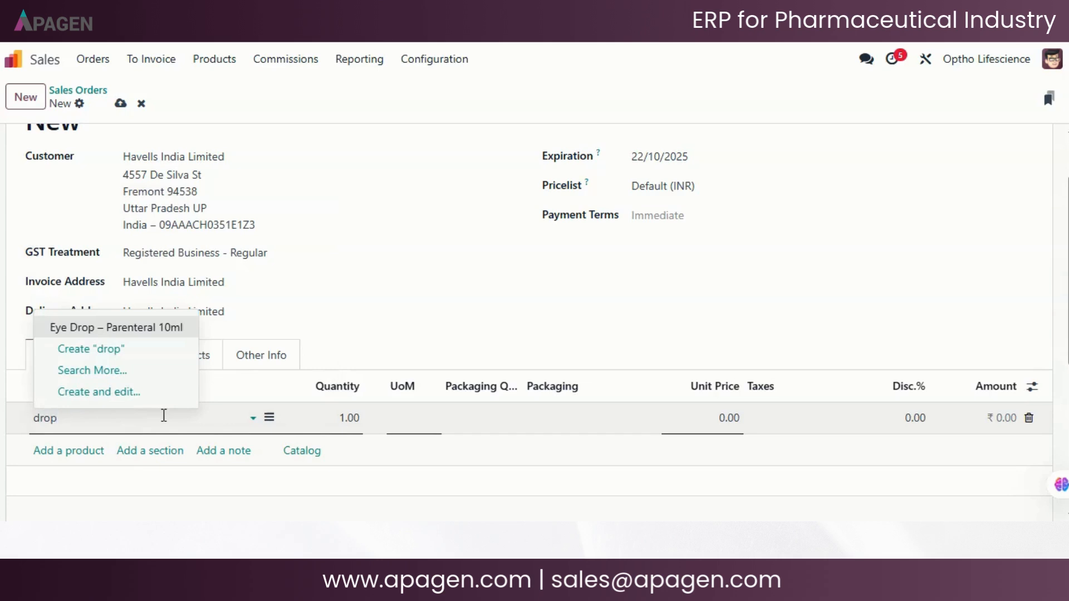
{"action": "left_click", "coordinate": [139, 328]}
{"action": "left_click", "coordinate": [358, 417]}
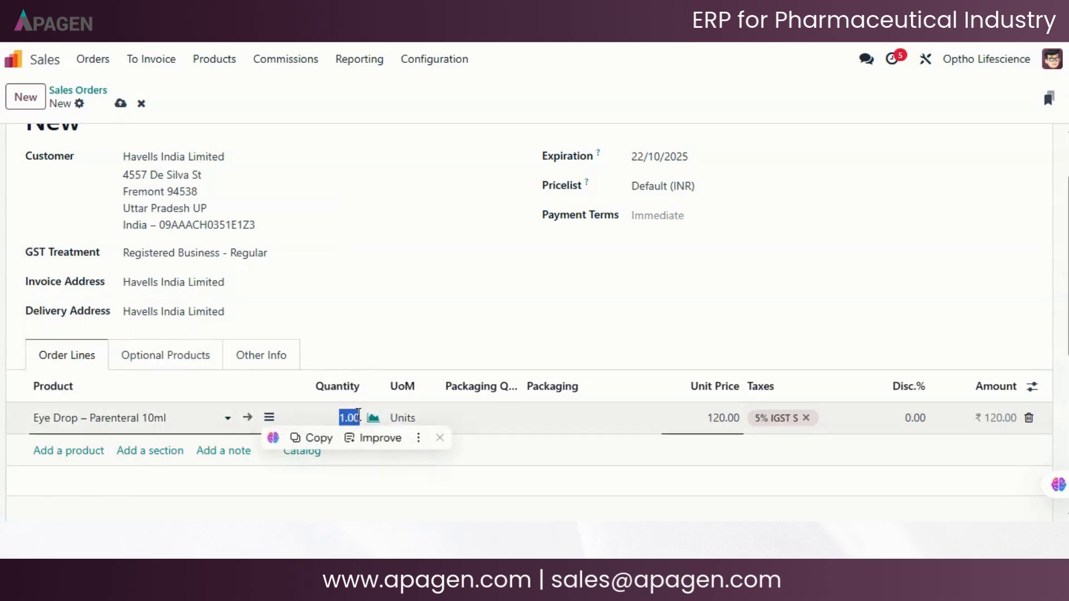
{"action": "type", "text": "1000"}
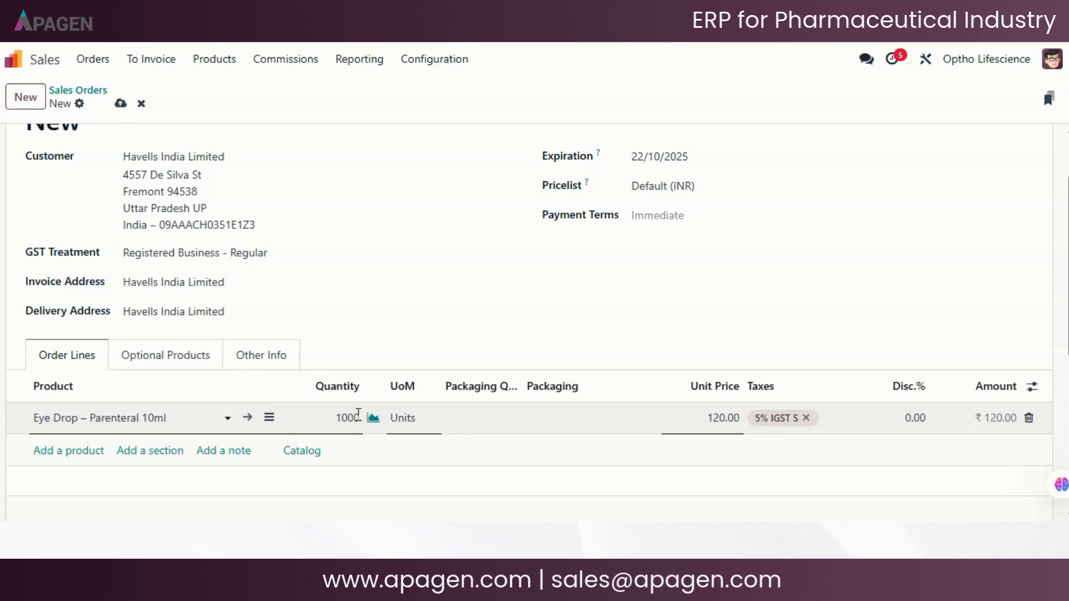
{"action": "left_click", "coordinate": [439, 303]}
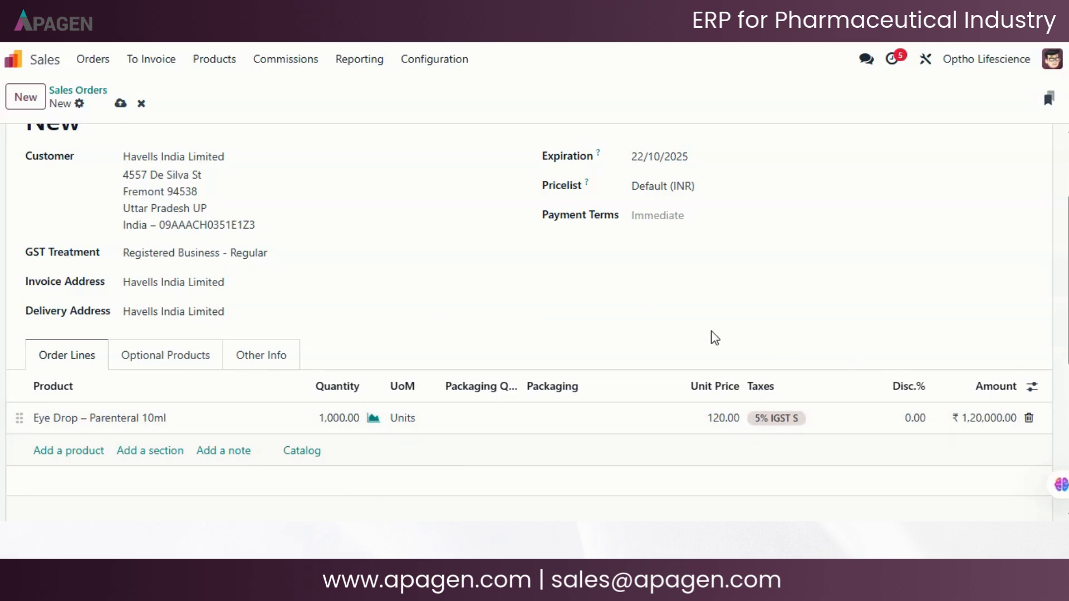
- Confirm the Havells India Limited quotation as a sales order and look over its header and order line
{"action": "scroll", "coordinate": [715, 337], "scroll_direction": "up", "scroll_amount": 3}
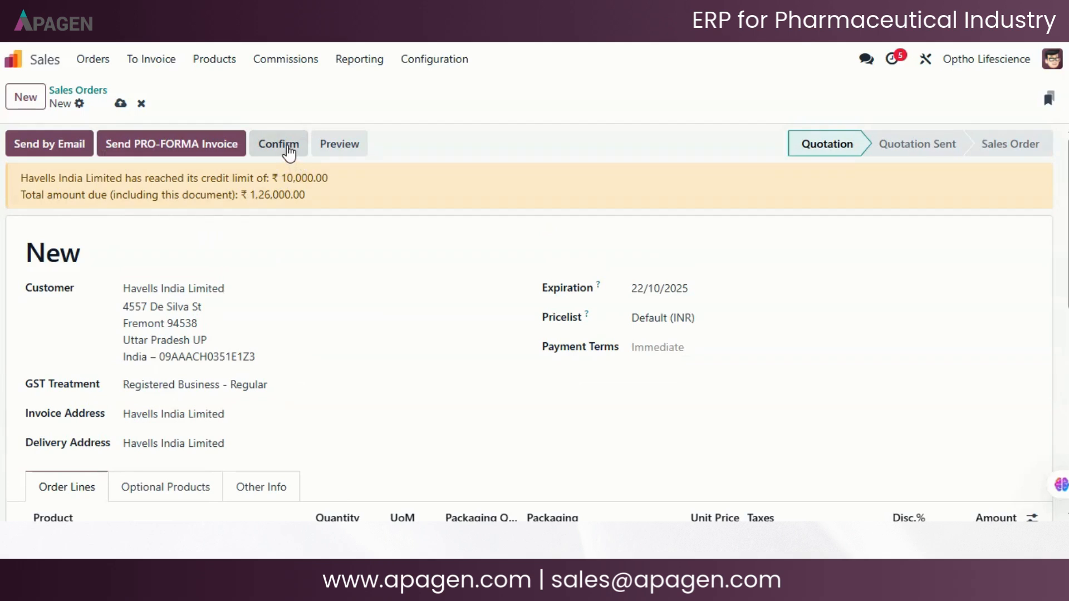
{"action": "left_click", "coordinate": [288, 148]}
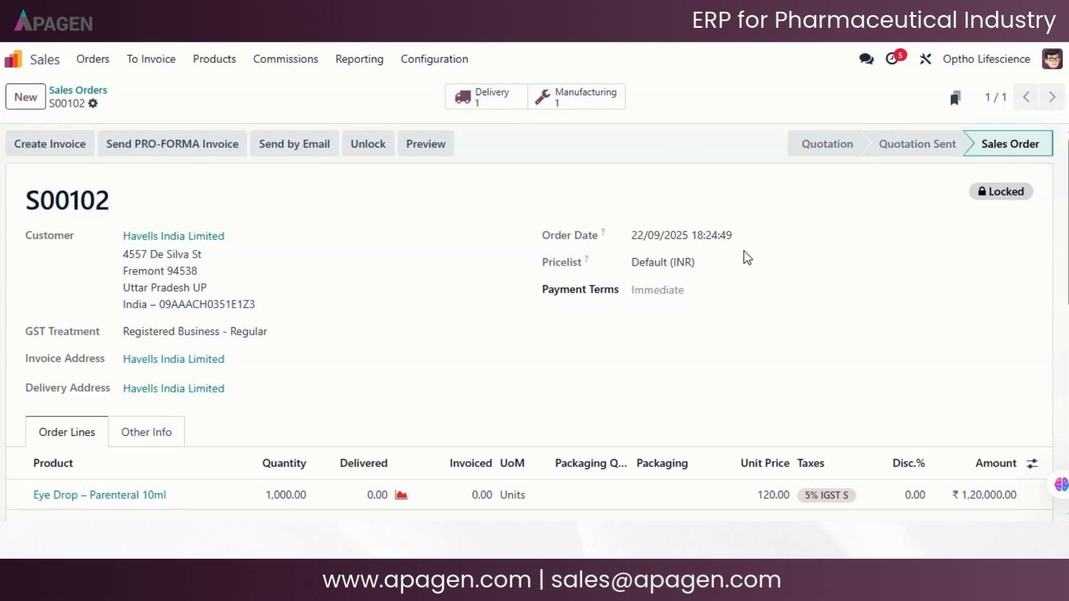
{"action": "scroll", "coordinate": [748, 258], "scroll_direction": "down", "scroll_amount": 2}
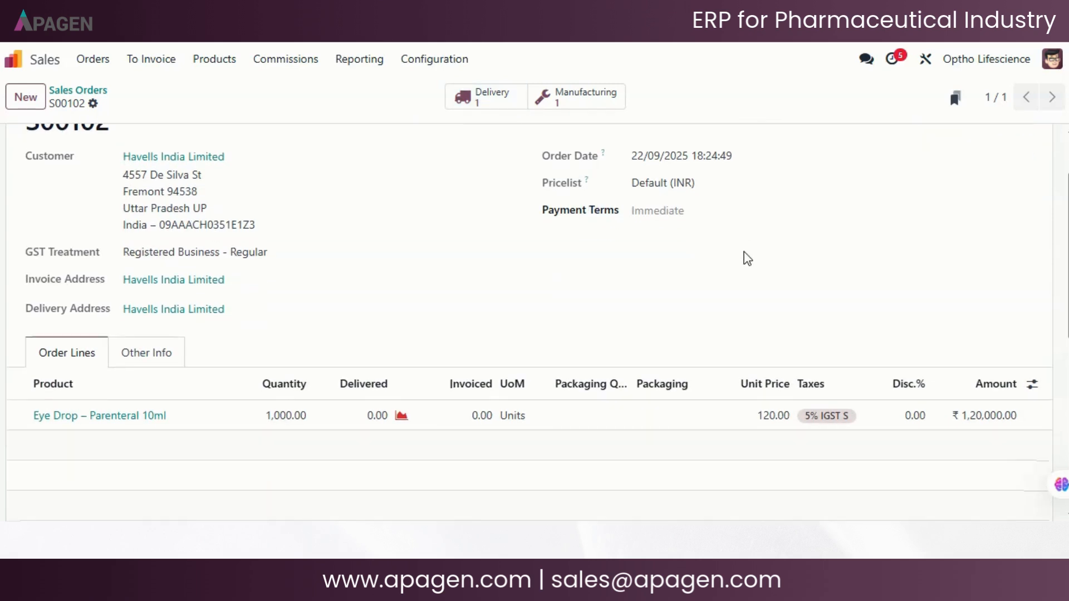
{"action": "scroll", "coordinate": [747, 258], "scroll_direction": "up", "scroll_amount": 2}
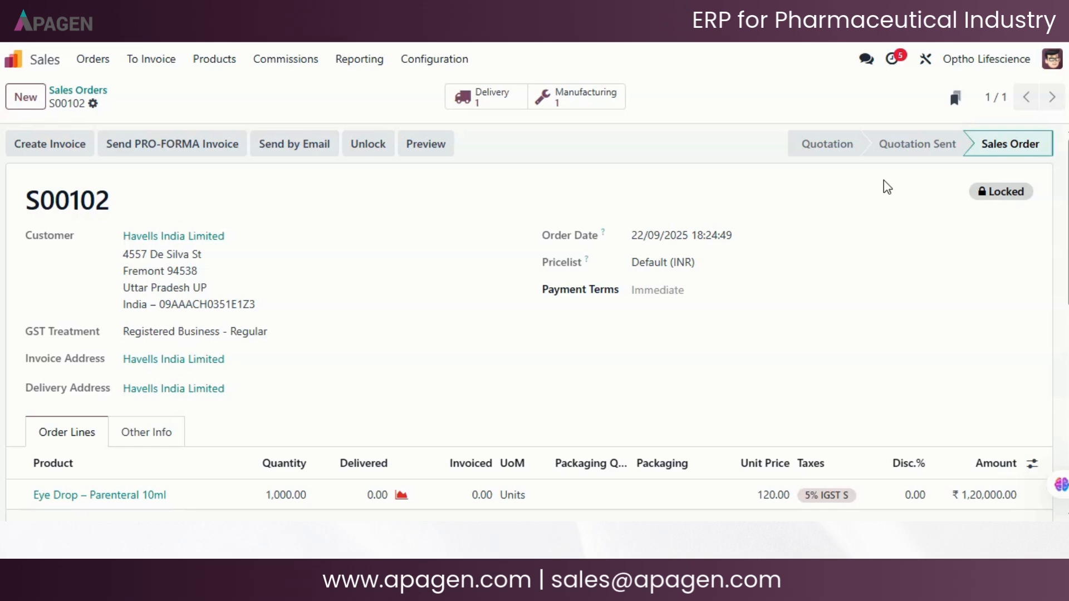
- Examine the confirmed order's other information on sales, invoicing, delivery and tracking, and return to its order lines
{"action": "scroll", "coordinate": [211, 413], "scroll_direction": "down", "scroll_amount": 1}
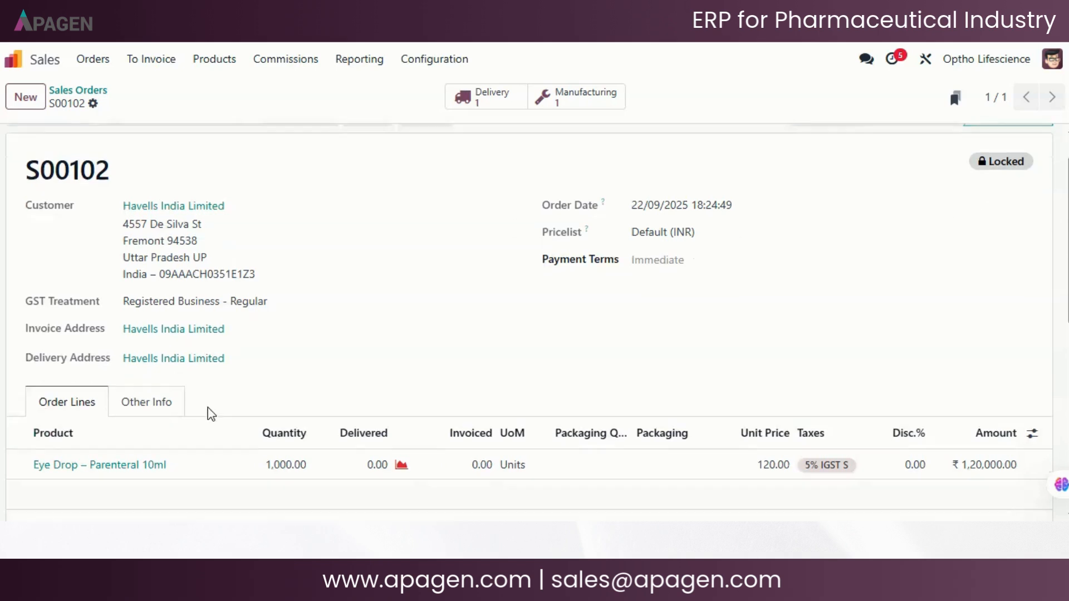
{"action": "scroll", "coordinate": [210, 413], "scroll_direction": "down", "scroll_amount": 1}
{"action": "left_click", "coordinate": [161, 359]}
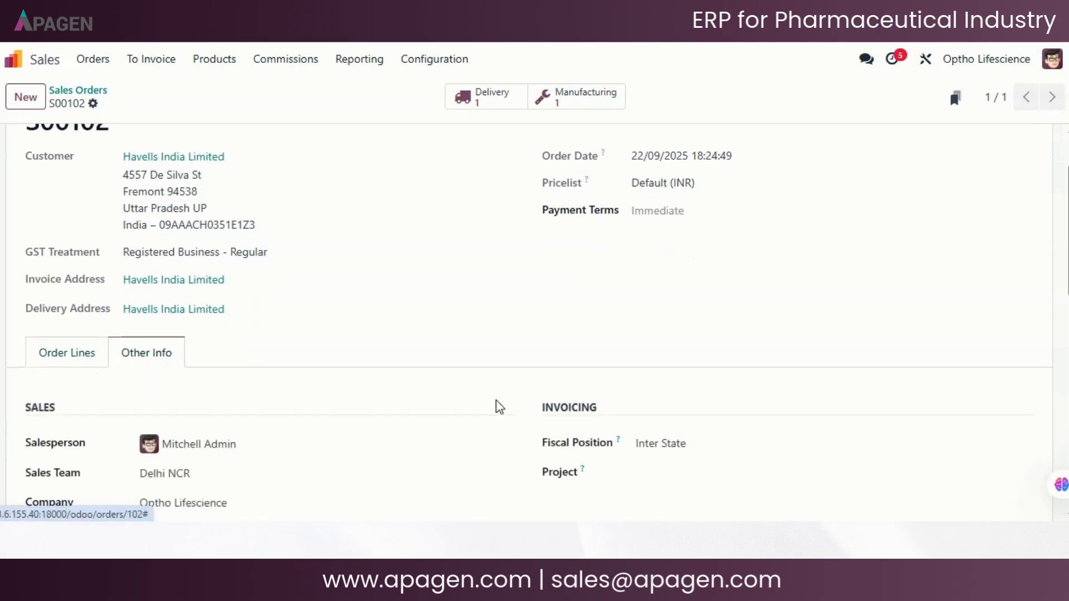
{"action": "scroll", "coordinate": [532, 401], "scroll_direction": "down", "scroll_amount": 3}
{"action": "scroll", "coordinate": [373, 410], "scroll_direction": "down", "scroll_amount": 1}
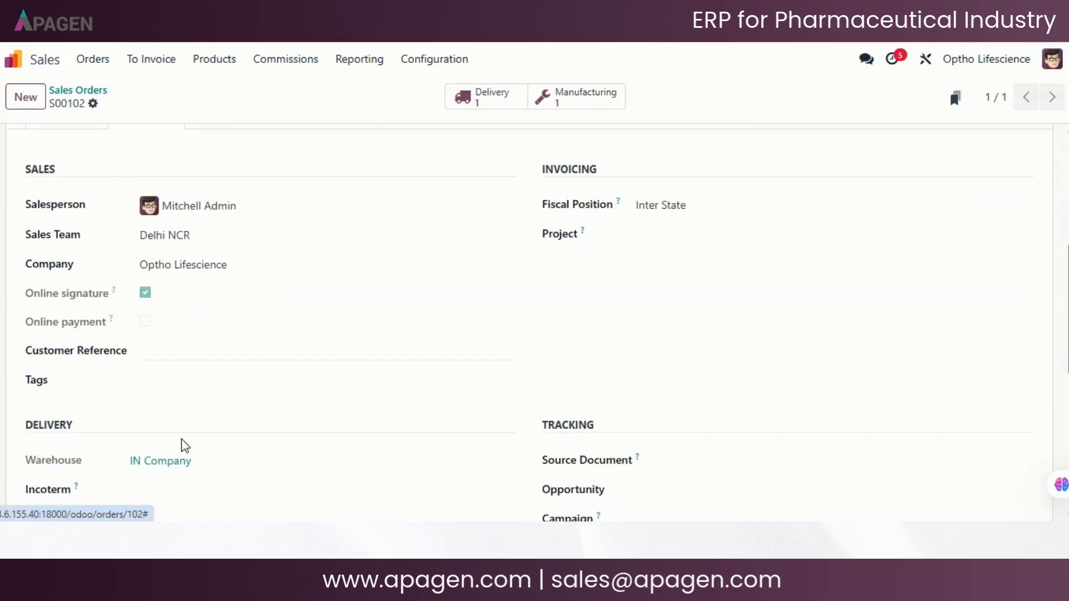
{"action": "scroll", "coordinate": [627, 239], "scroll_direction": "down", "scroll_amount": 1}
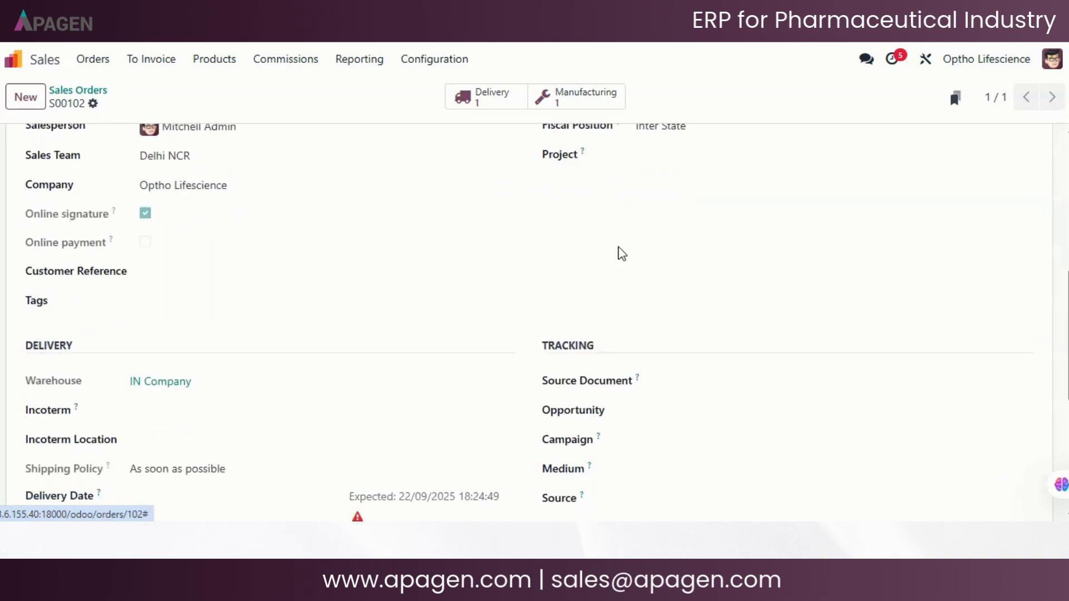
{"action": "scroll", "coordinate": [622, 254], "scroll_direction": "up", "scroll_amount": 1}
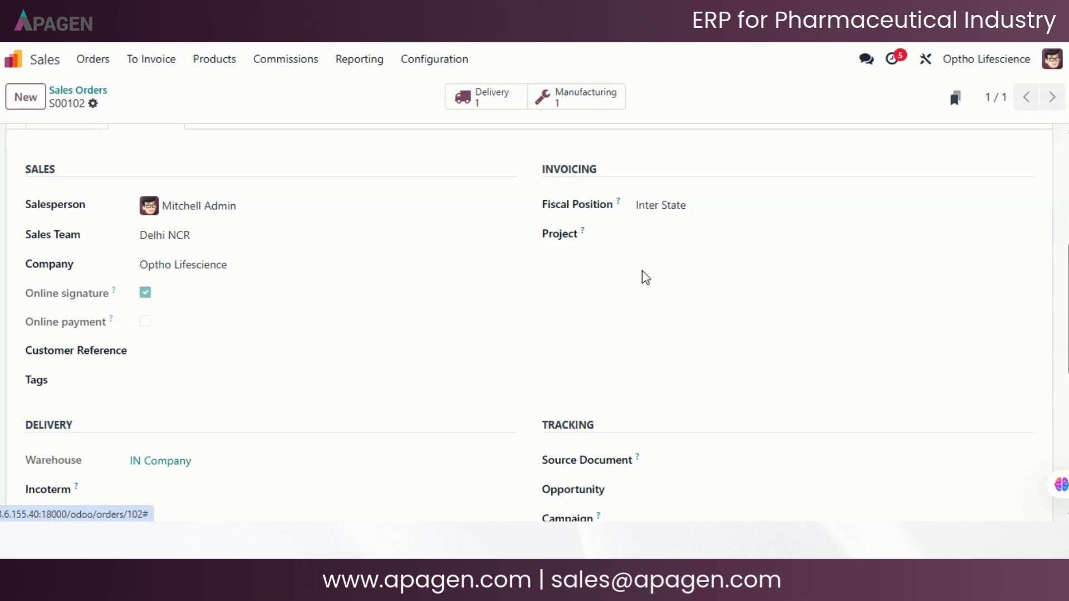
{"action": "scroll", "coordinate": [643, 277], "scroll_direction": "down", "scroll_amount": 2}
{"action": "scroll", "coordinate": [496, 265], "scroll_direction": "down", "scroll_amount": 2}
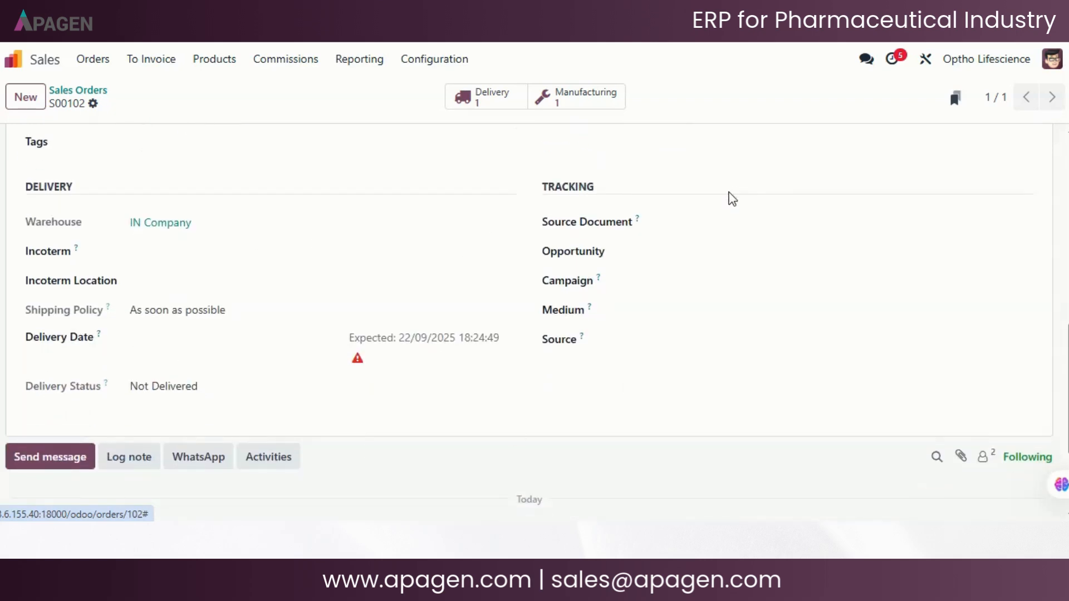
{"action": "scroll", "coordinate": [675, 304], "scroll_direction": "up", "scroll_amount": 5}
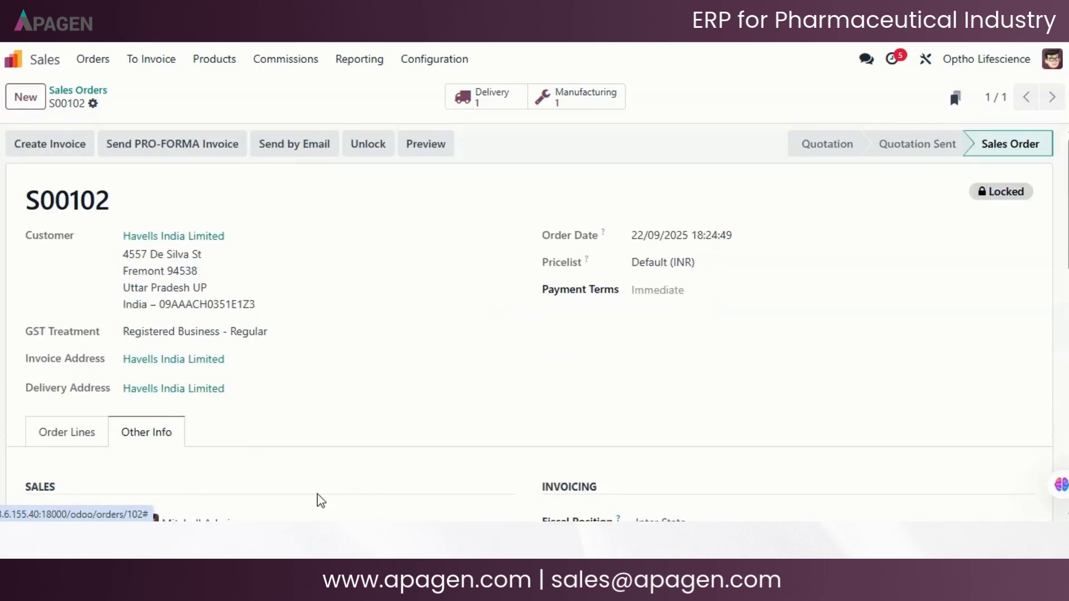
{"action": "left_click", "coordinate": [52, 431]}
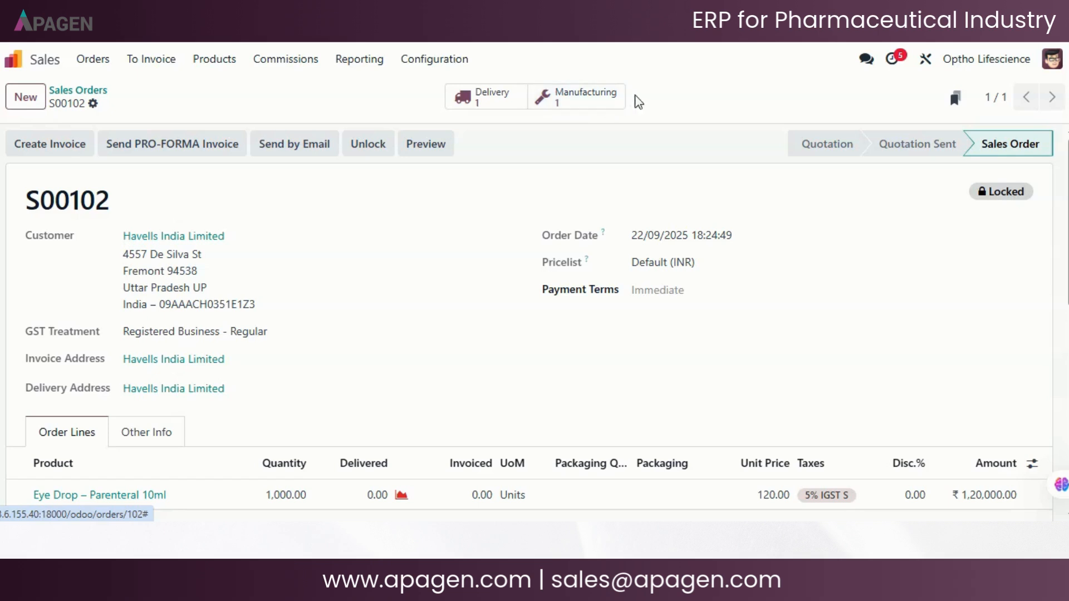
- Duplicate the sales order's browser tab and open the Manufacturing app's work centers overview
{"action": "right_click", "coordinate": [159, 33]}
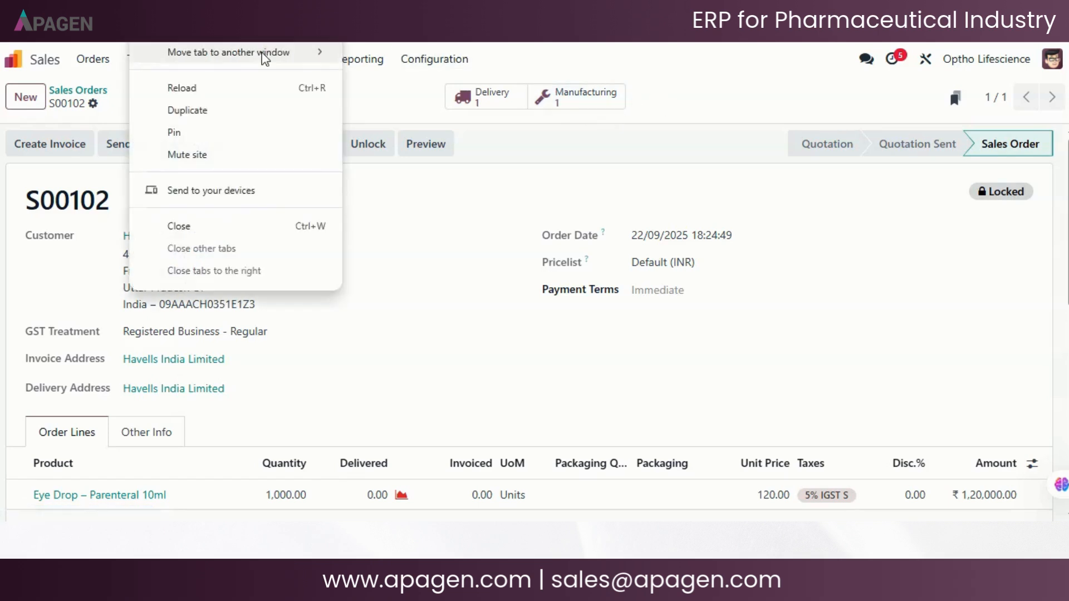
{"action": "left_click", "coordinate": [252, 110]}
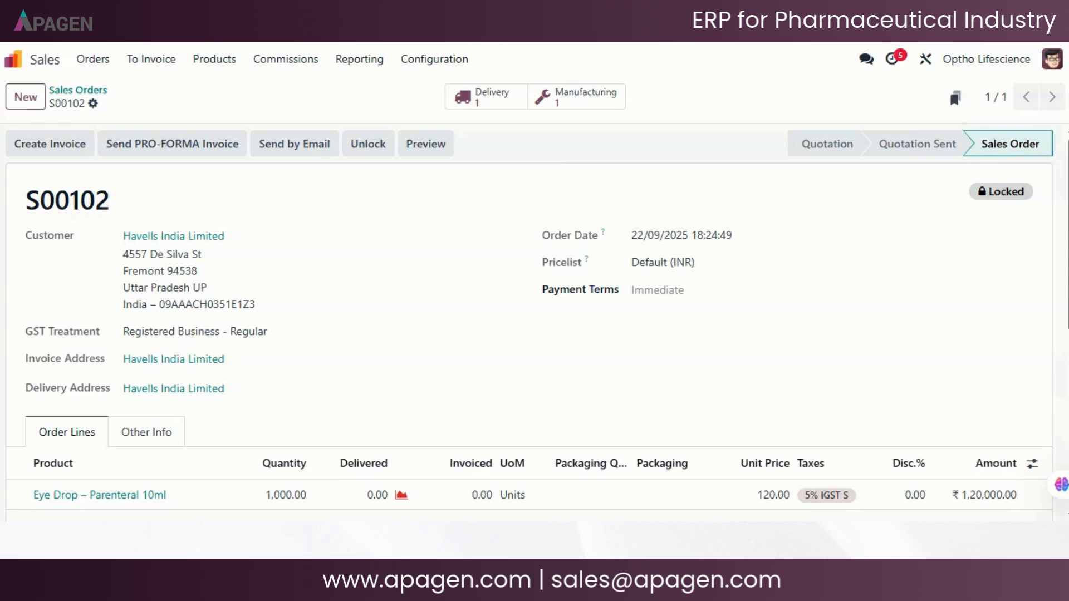
{"action": "left_click", "coordinate": [11, 62]}
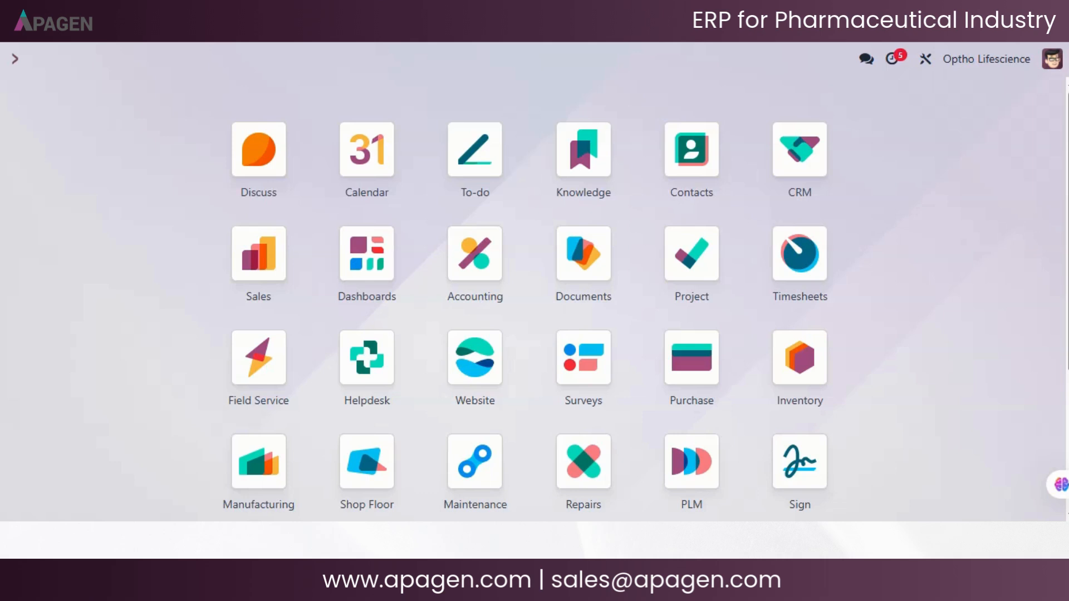
{"action": "scroll", "coordinate": [770, 358], "scroll_direction": "down", "scroll_amount": 2}
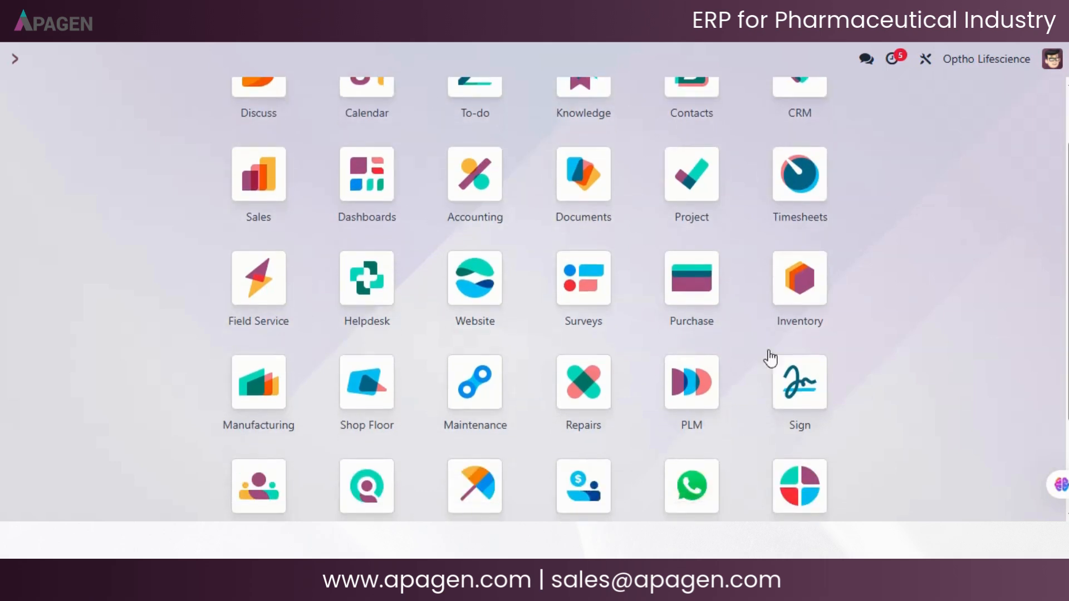
{"action": "left_click", "coordinate": [267, 402]}
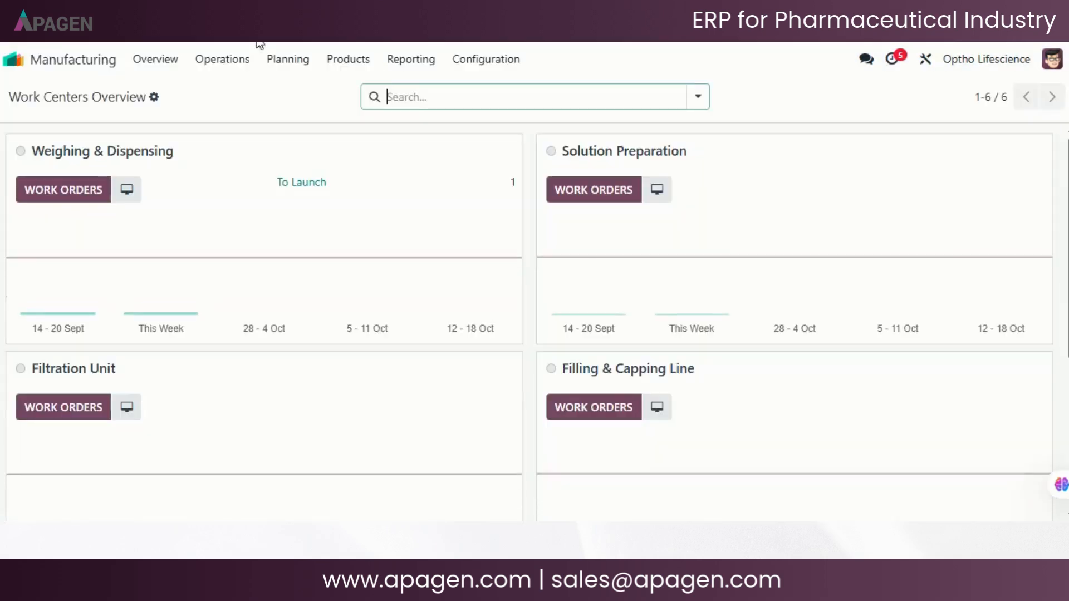
- List the manufacturing orders, look at the draft order for Kitkat Fuse Pure Copper, and return to the list
{"action": "left_click", "coordinate": [218, 60]}
{"action": "left_click", "coordinate": [239, 99]}
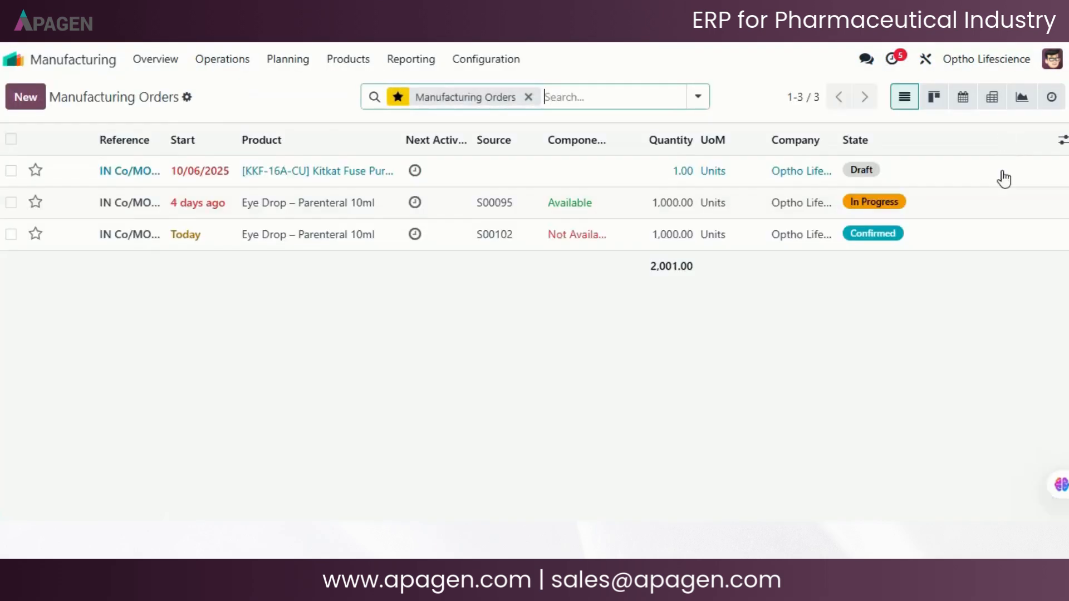
{"action": "left_click", "coordinate": [902, 176]}
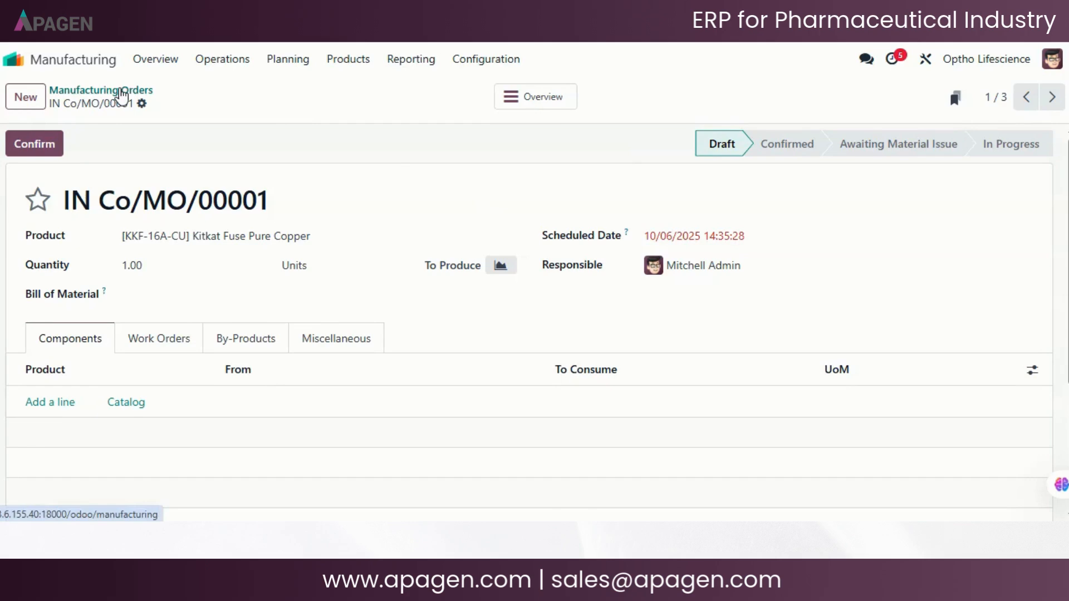
{"action": "left_click", "coordinate": [122, 96]}
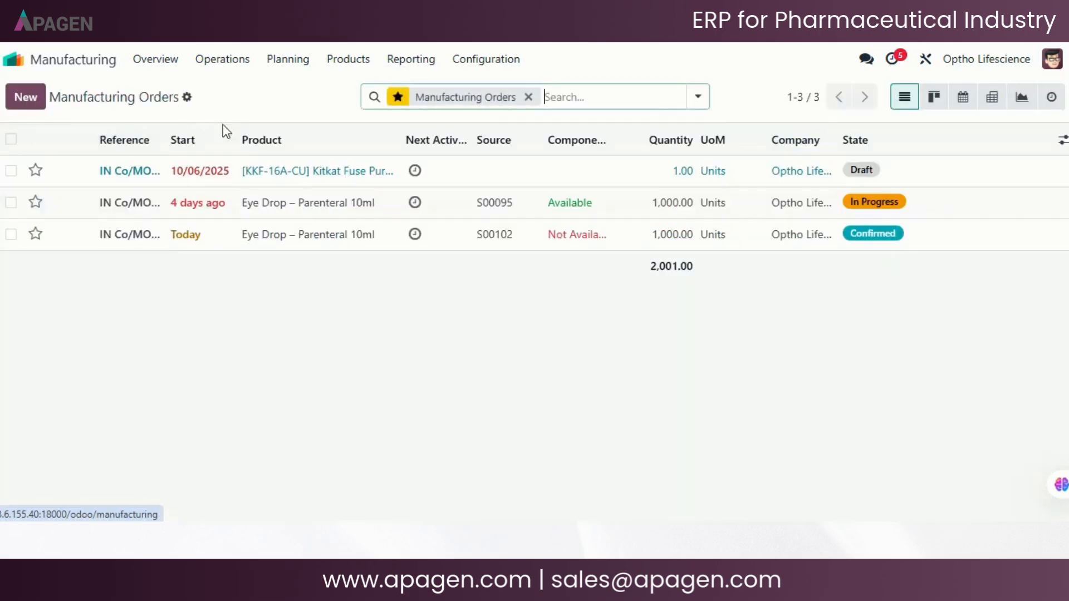
- Open the confirmed Eye Drop – Parenteral 10ml manufacturing order and examine its quantities, schedule, component status and components
{"action": "left_click", "coordinate": [309, 245]}
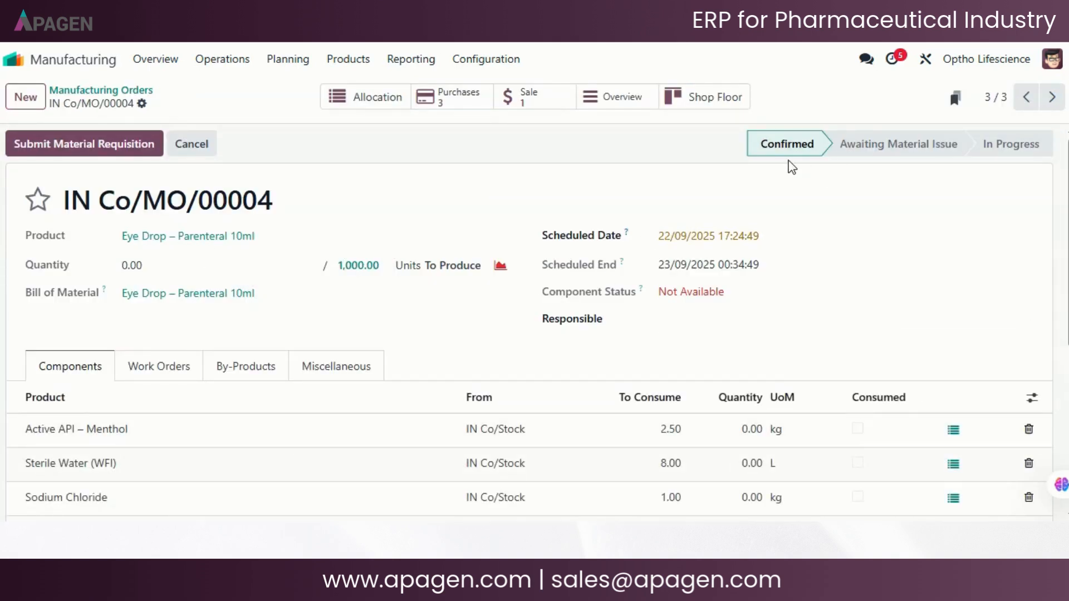
{"action": "scroll", "coordinate": [461, 217], "scroll_direction": "down", "scroll_amount": 2}
{"action": "scroll", "coordinate": [461, 217], "scroll_direction": "up", "scroll_amount": 2}
{"action": "scroll", "coordinate": [605, 192], "scroll_direction": "down", "scroll_amount": 3}
{"action": "scroll", "coordinate": [606, 192], "scroll_direction": "up", "scroll_amount": 3}
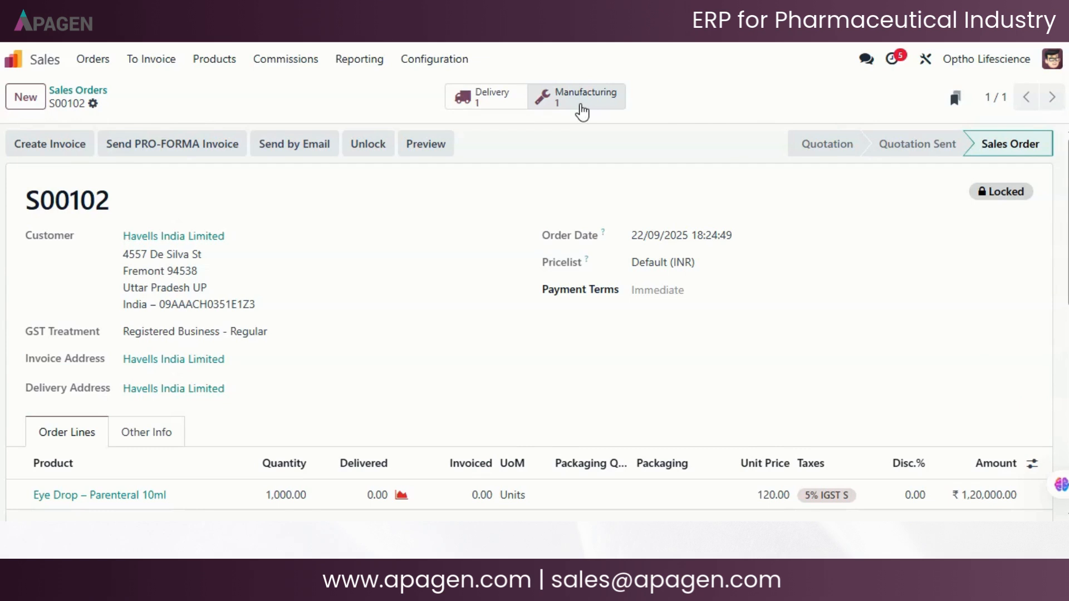
- View the manufacturing order linked to the Havells India Limited sales order and return to the sales order
{"action": "left_click", "coordinate": [582, 111]}
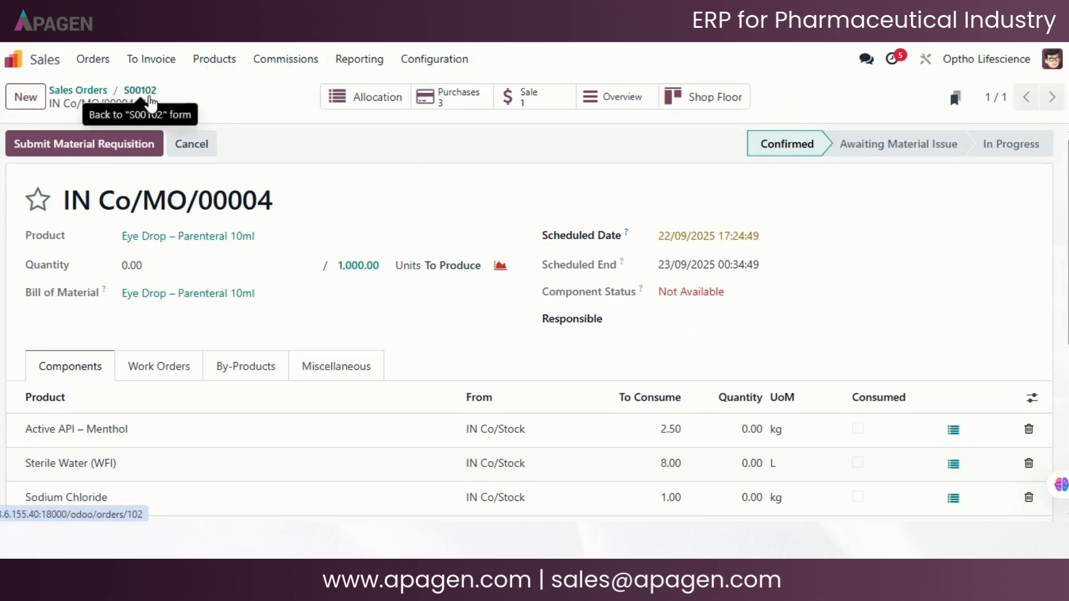
{"action": "left_click", "coordinate": [144, 93]}
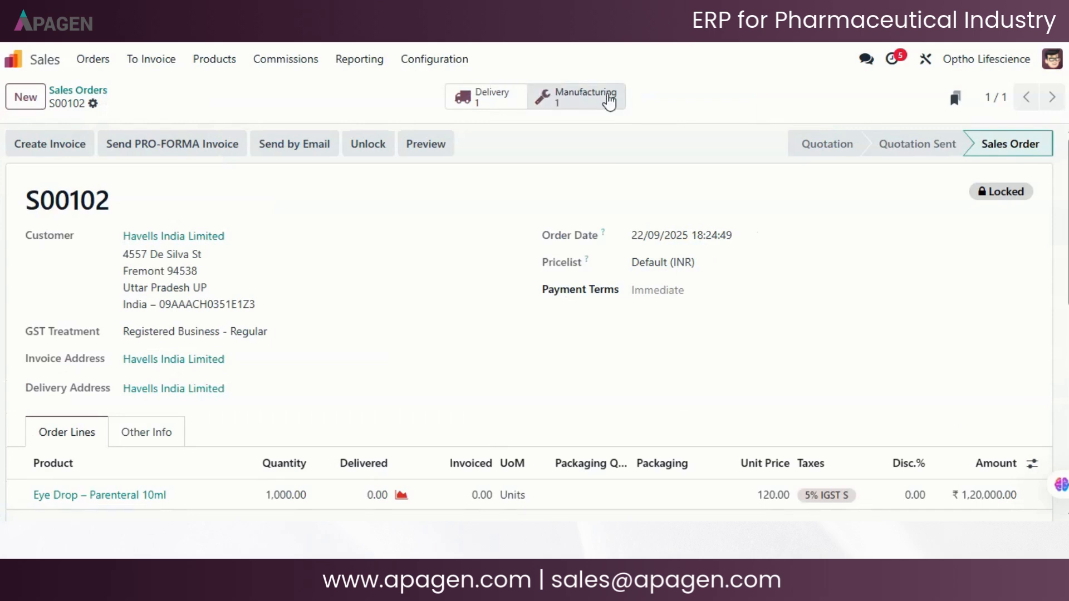
{"action": "left_click", "coordinate": [619, 100]}
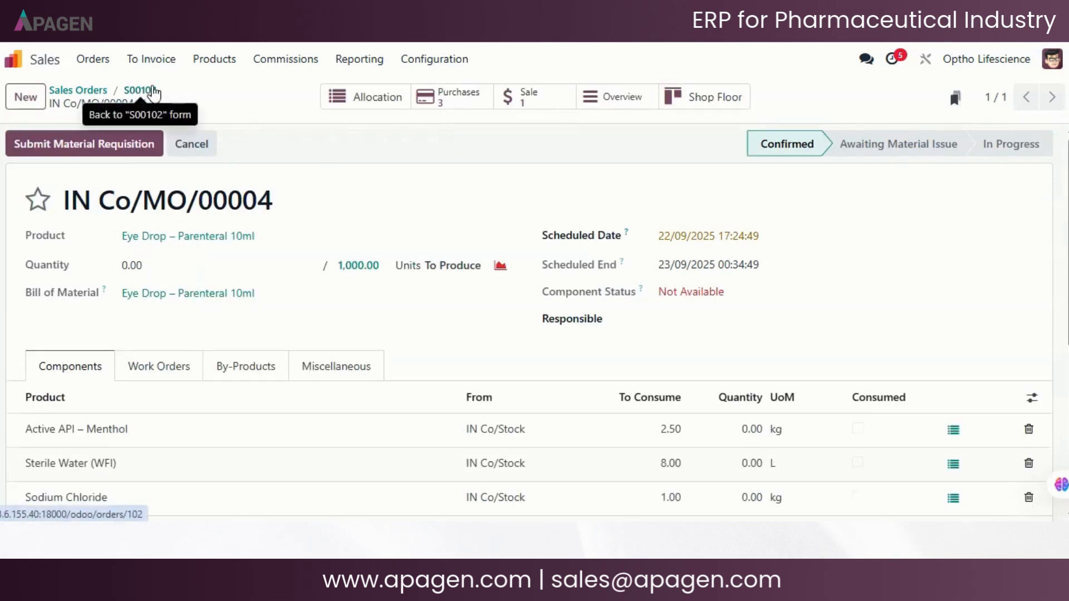
{"action": "left_click", "coordinate": [143, 91]}
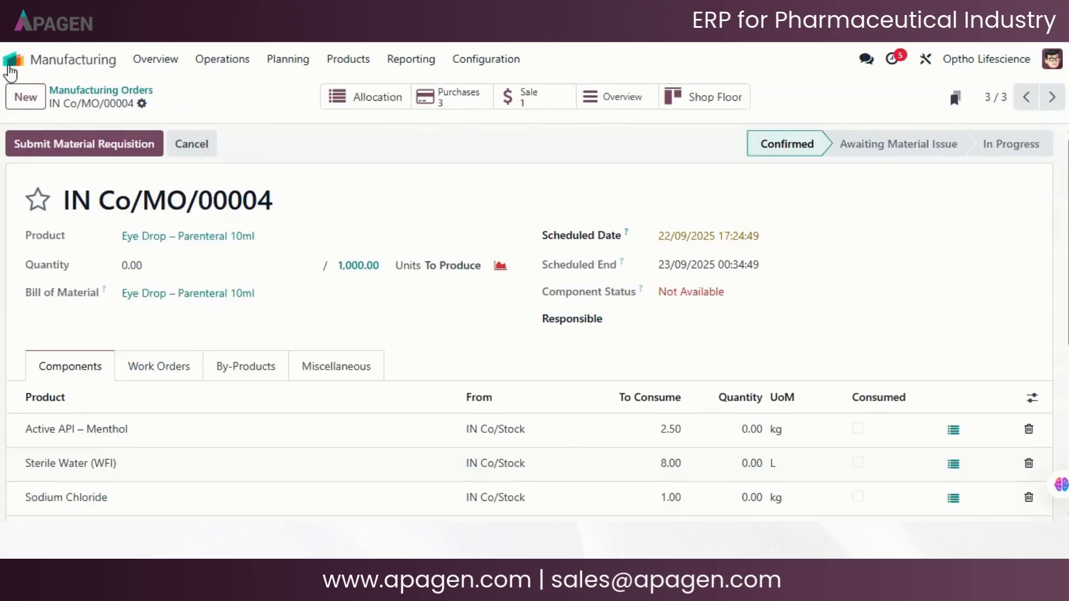
- Switch to the Manufacturing app and reopen the confirmed Eye Drop – Parenteral 10ml order from the manufacturing orders list
{"action": "left_click", "coordinate": [11, 58]}
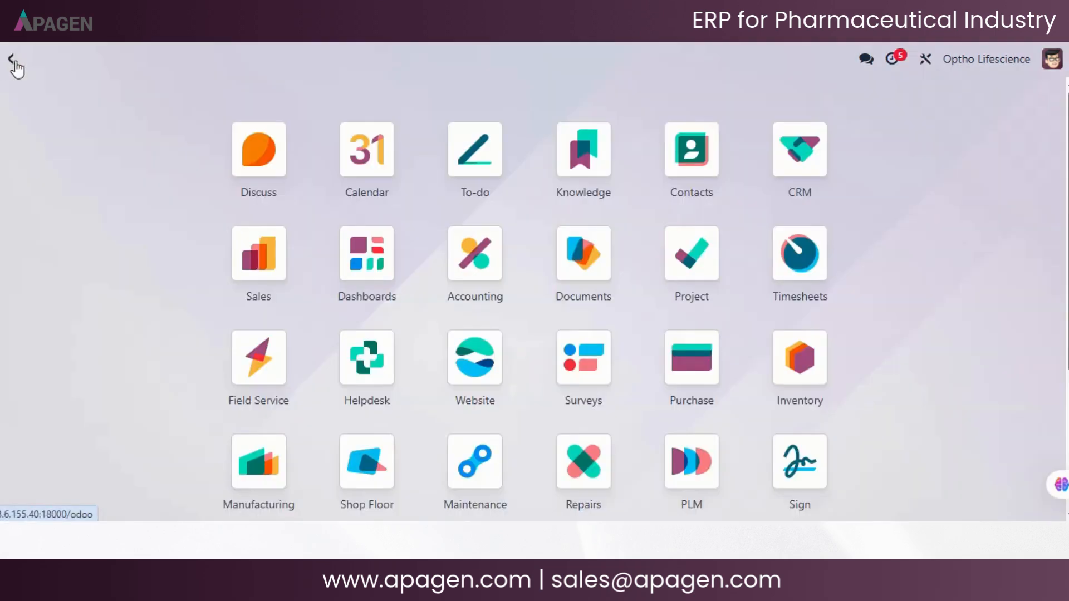
{"action": "scroll", "coordinate": [292, 312], "scroll_direction": "down", "scroll_amount": 4}
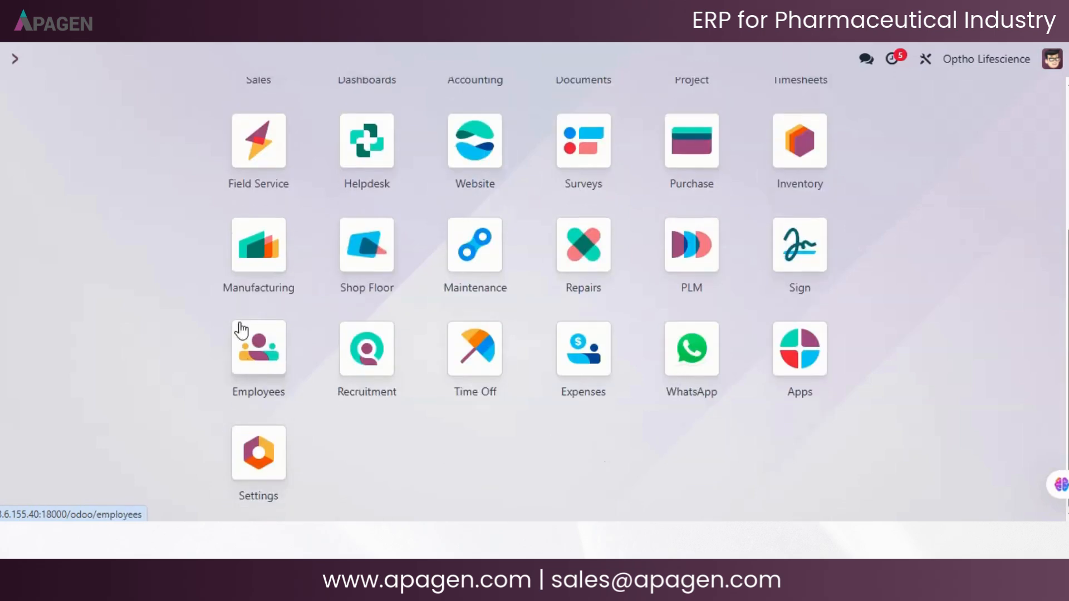
{"action": "left_click", "coordinate": [279, 267]}
{"action": "left_click", "coordinate": [230, 63]}
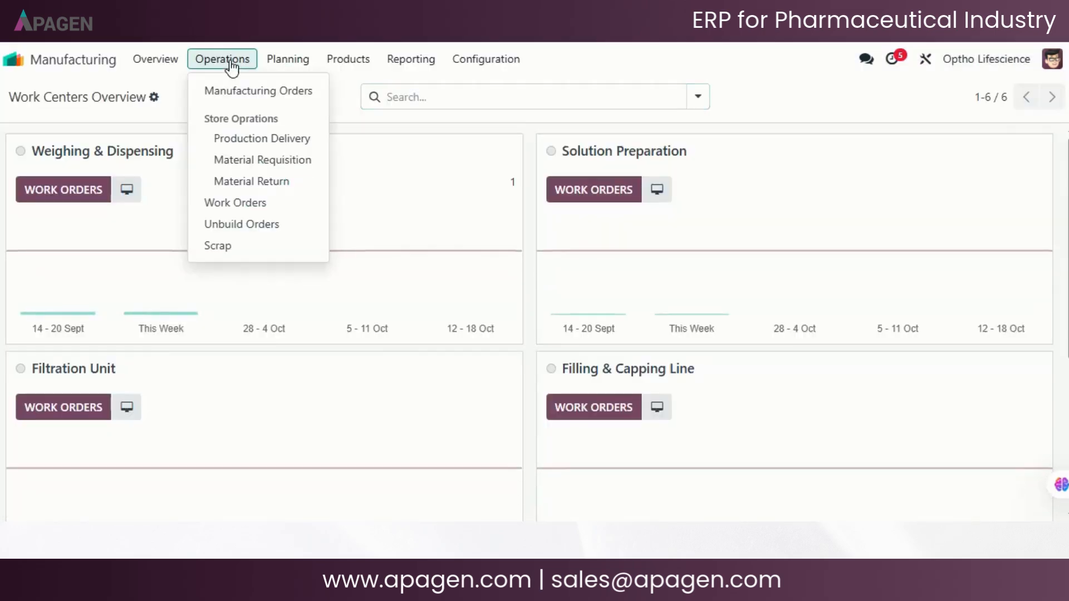
{"action": "left_click", "coordinate": [258, 95]}
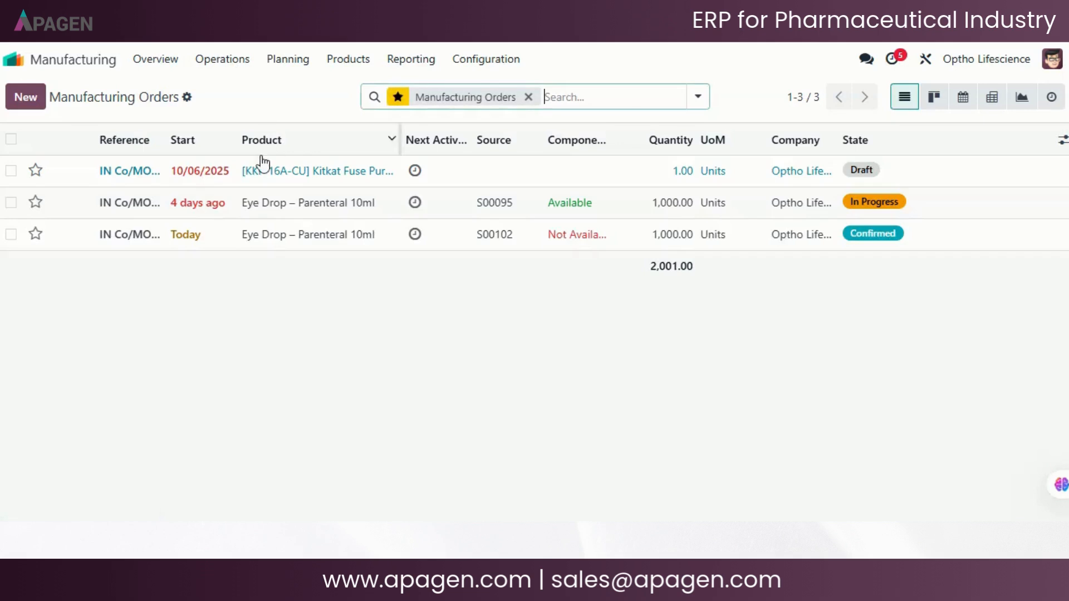
{"action": "left_click", "coordinate": [226, 249]}
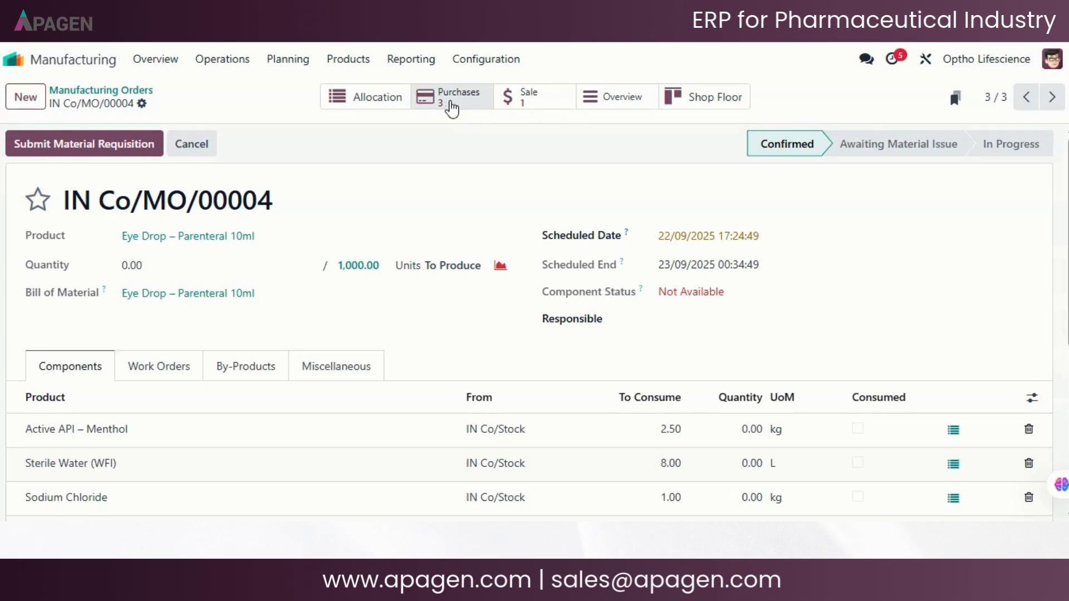
- Examine the purchases generated from the manufacturing order, and look over the requests for quotation in the Purchase app
{"action": "left_click", "coordinate": [451, 105]}
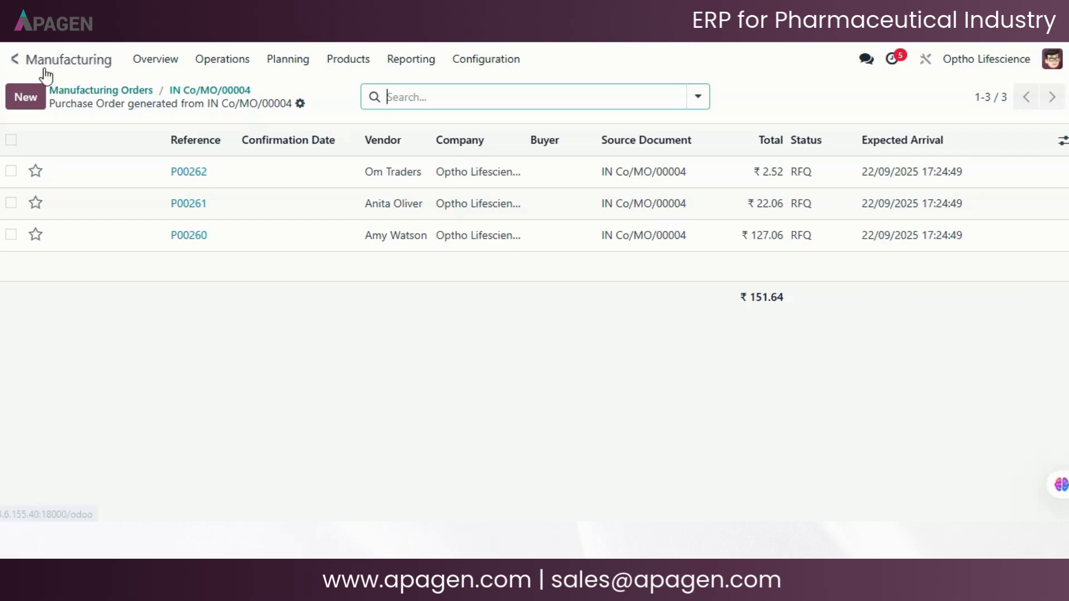
{"action": "left_click", "coordinate": [17, 62]}
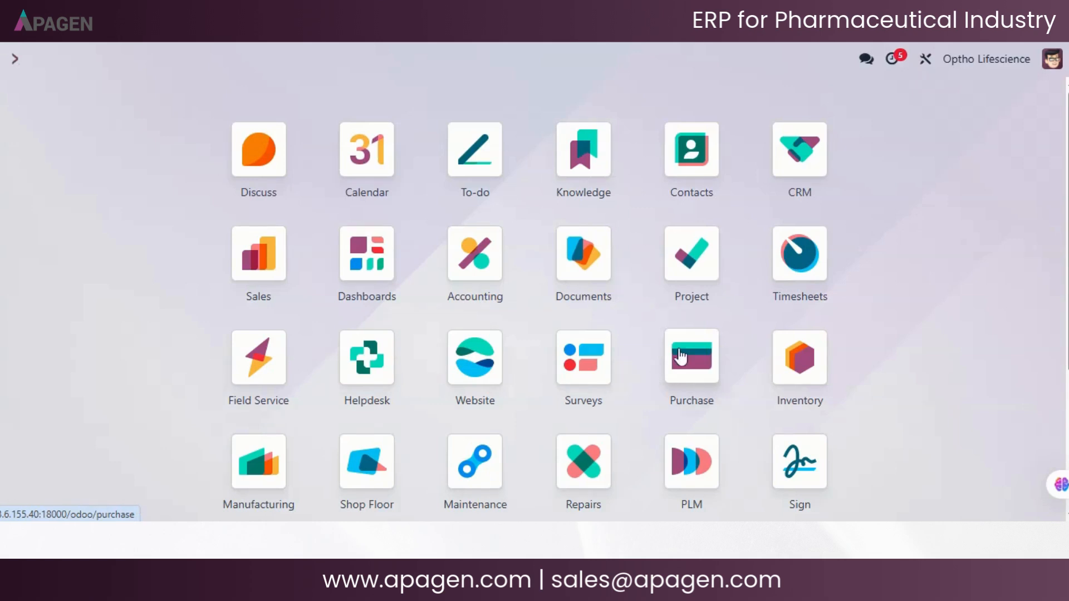
{"action": "left_click", "coordinate": [706, 367]}
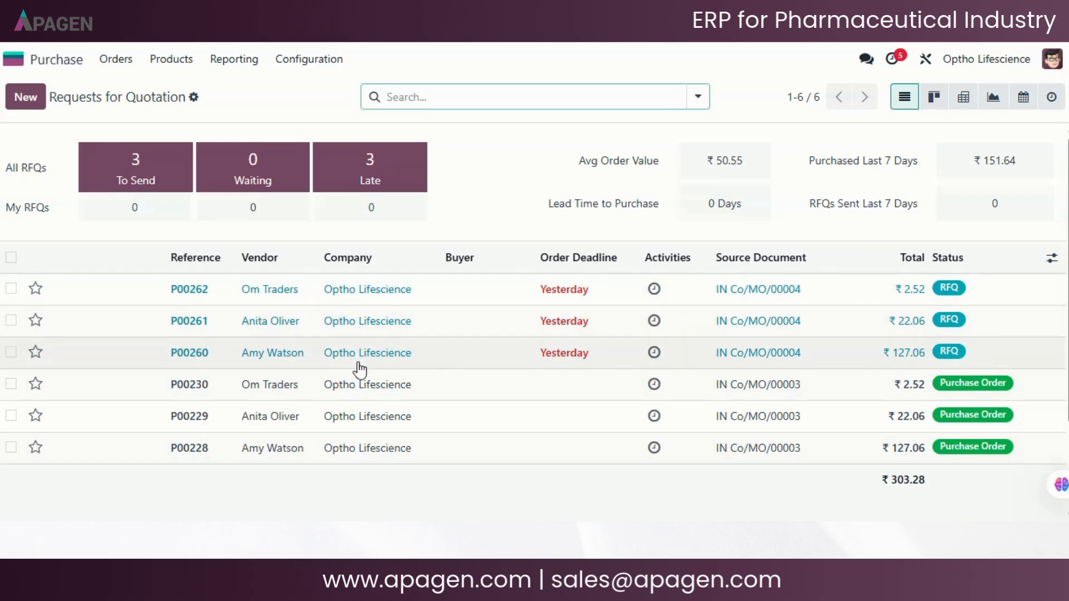
{"action": "left_click", "coordinate": [116, 61]}
{"action": "left_click", "coordinate": [144, 115]}
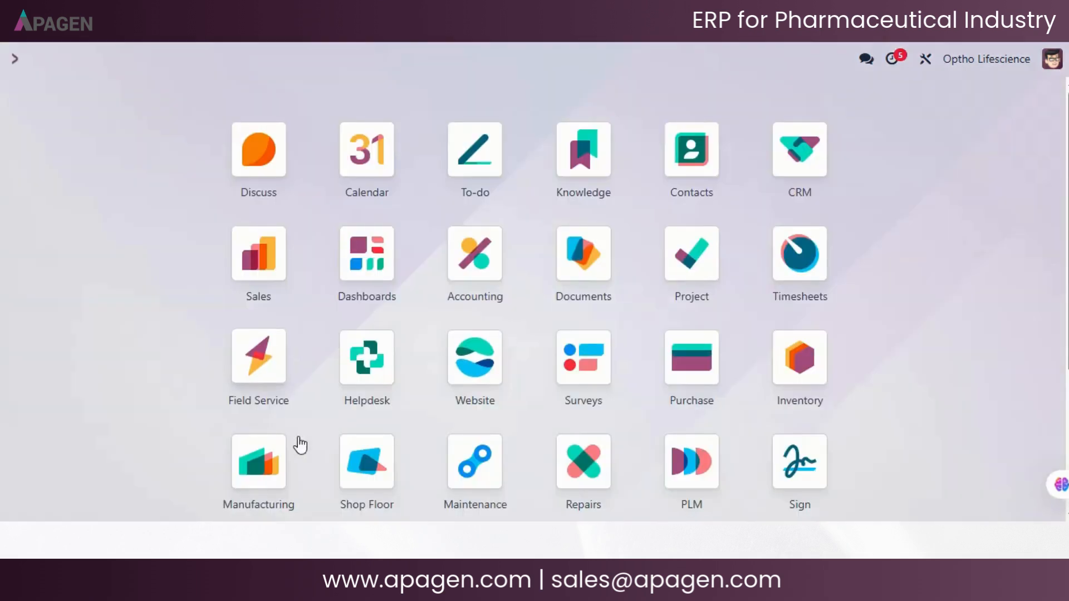
- Return to the confirmed Eye Drop – Parenteral 10ml order in the Manufacturing app and list its generated purchases
{"action": "left_click", "coordinate": [259, 462]}
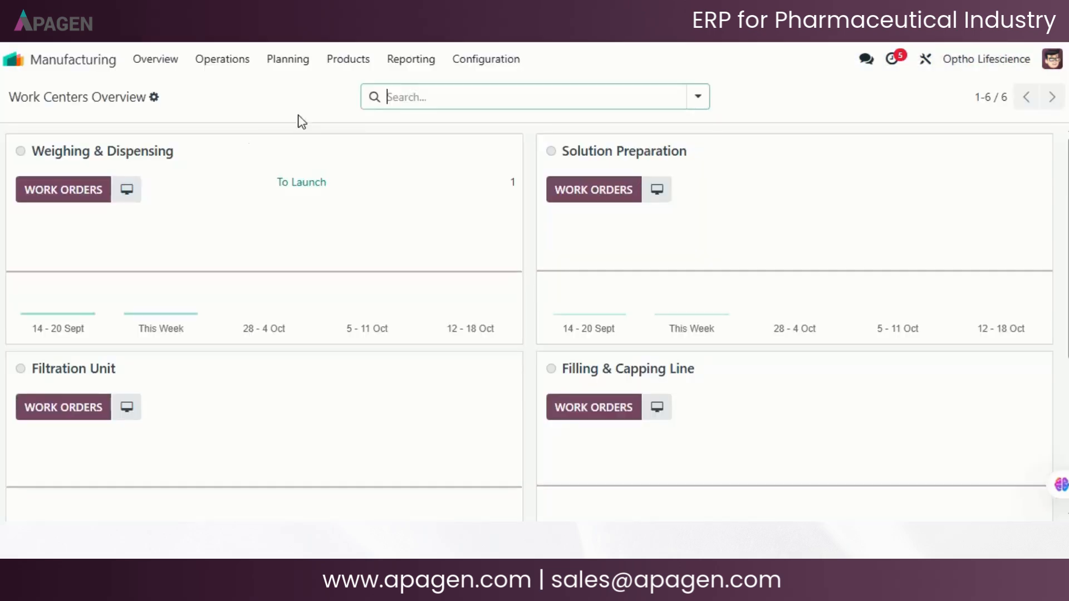
{"action": "left_click", "coordinate": [253, 66]}
{"action": "left_click", "coordinate": [241, 94]}
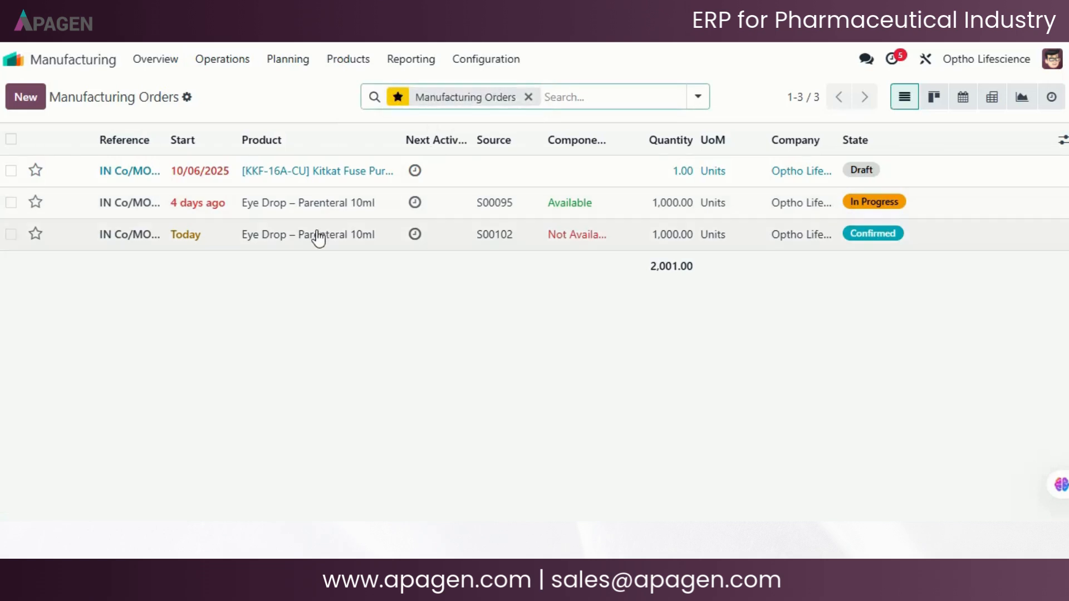
{"action": "left_click", "coordinate": [317, 237]}
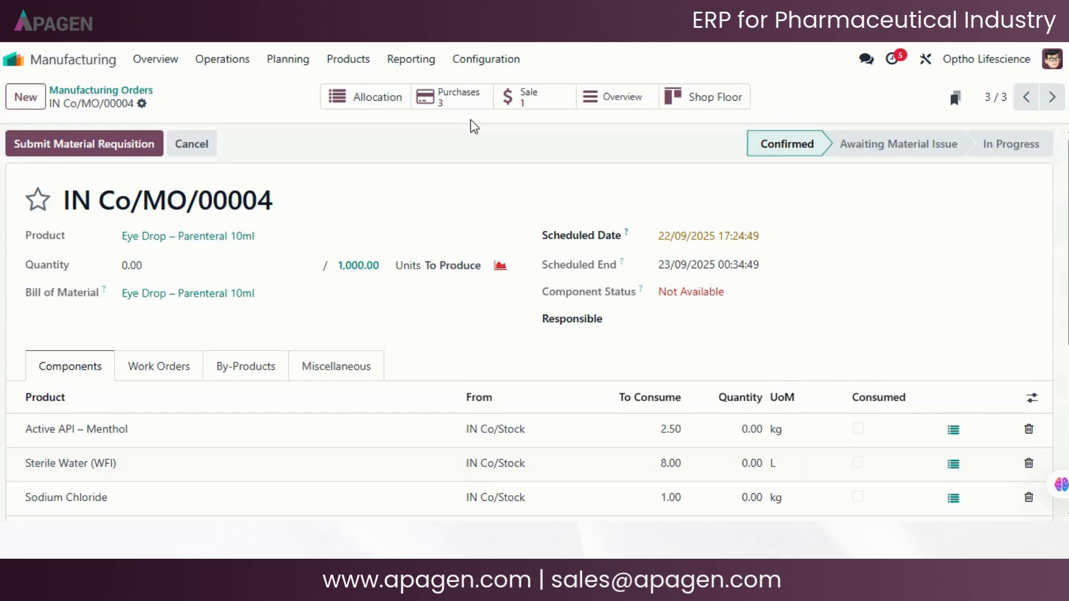
{"action": "left_click", "coordinate": [455, 103]}
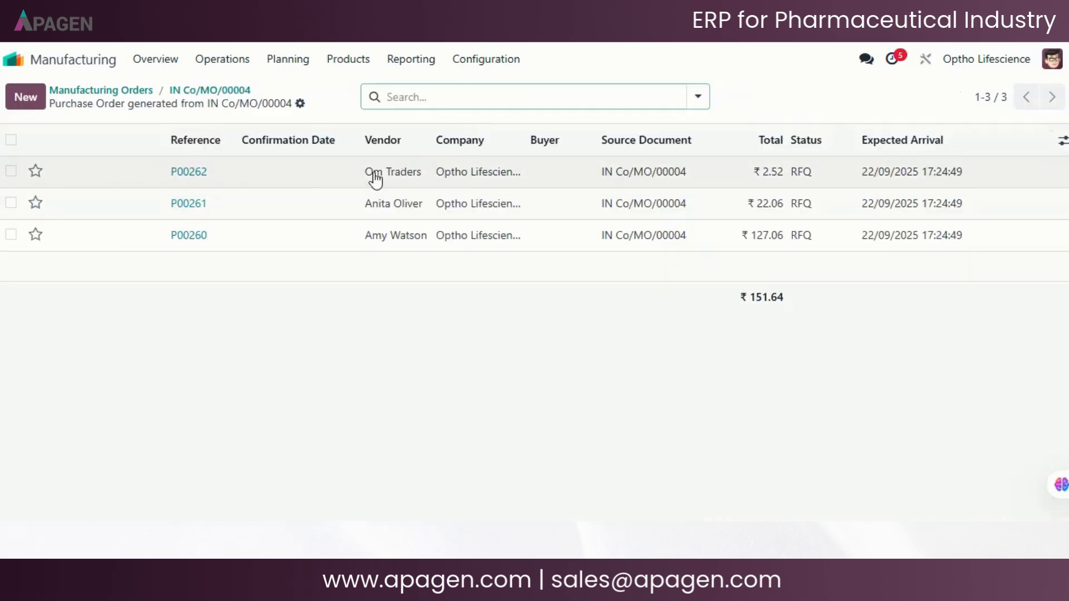
- Review the Om Traders request for quotation for Benzalkonium Chloride (Preservative) and confirm it as a purchase order
{"action": "left_click", "coordinate": [291, 183]}
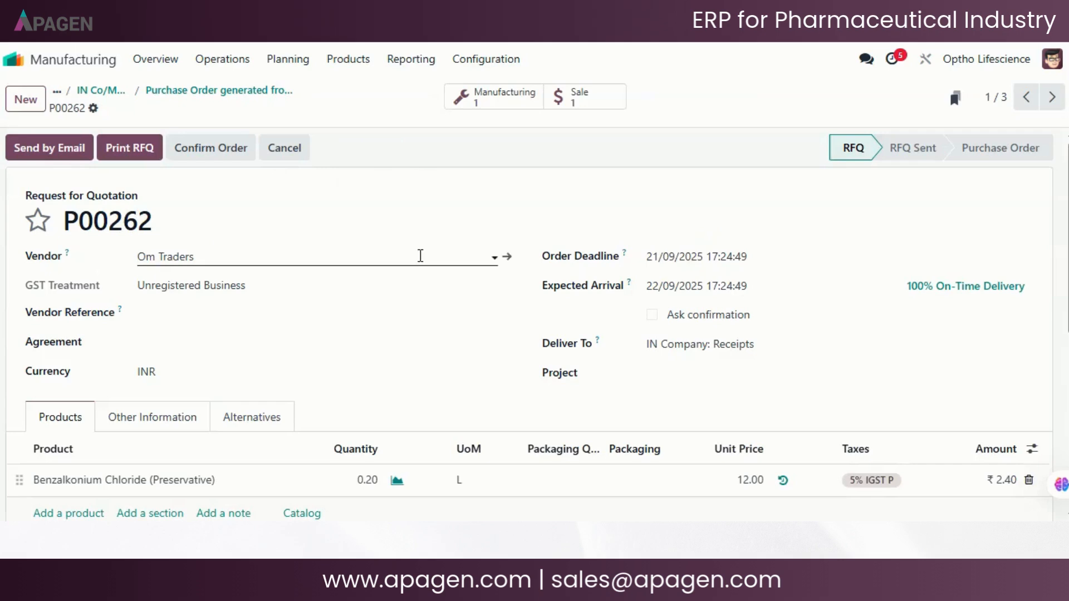
{"action": "scroll", "coordinate": [421, 255], "scroll_direction": "down", "scroll_amount": 3}
{"action": "scroll", "coordinate": [346, 298], "scroll_direction": "up", "scroll_amount": 1}
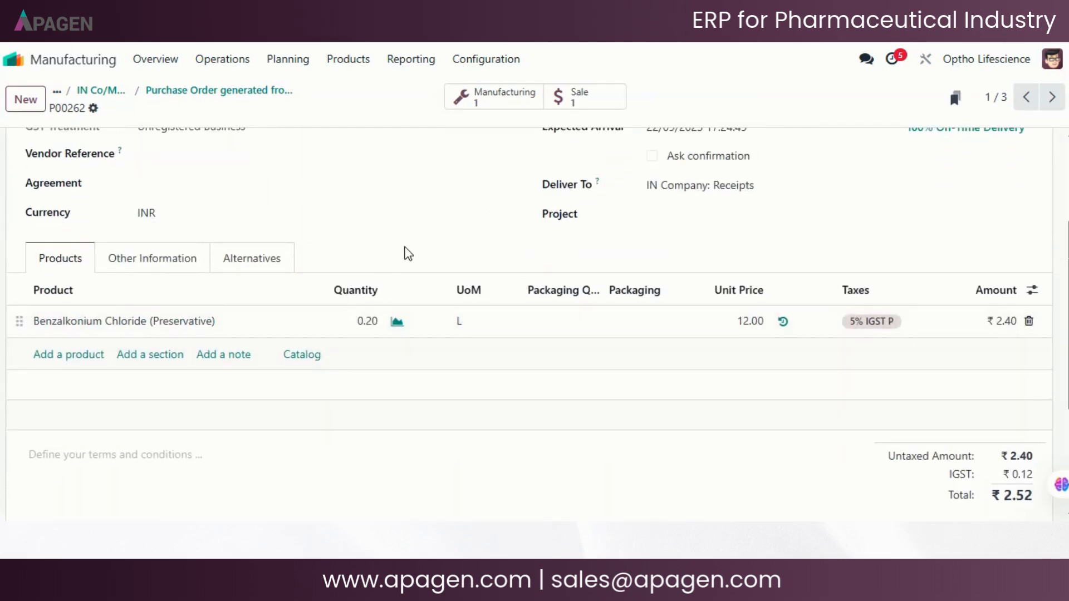
{"action": "scroll", "coordinate": [473, 245], "scroll_direction": "up", "scroll_amount": 3}
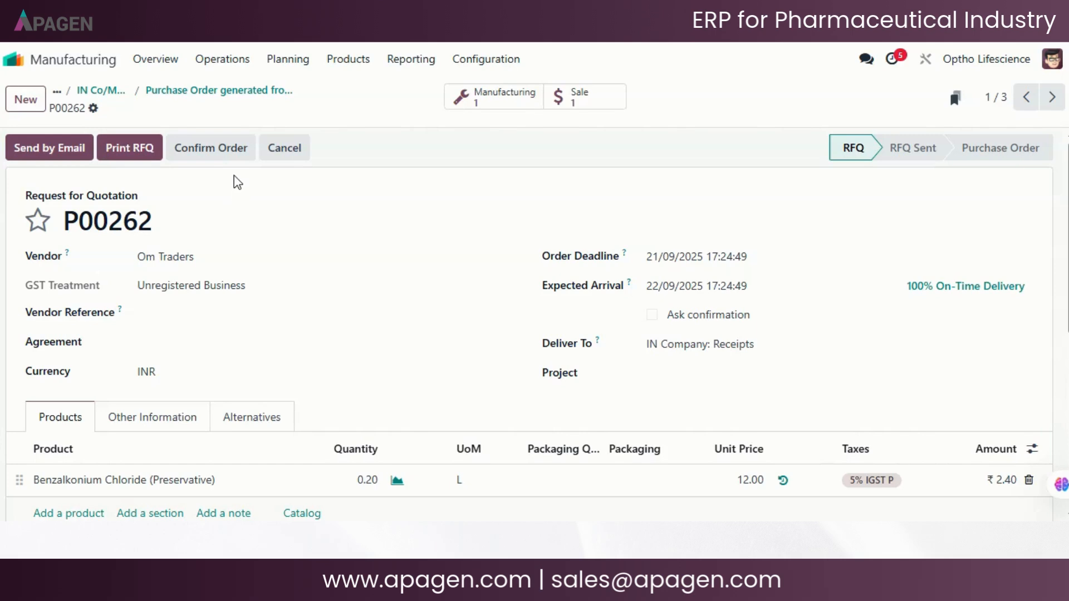
{"action": "left_click", "coordinate": [222, 158]}
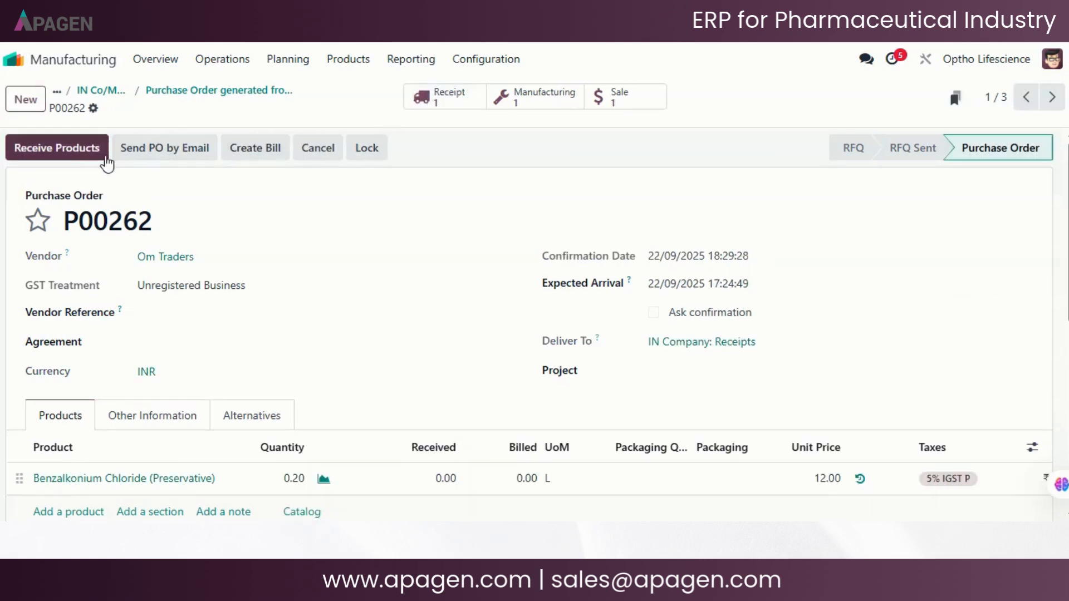
- Receive the Benzalkonium Chloride from Om Traders, validate the receipt, and return through the purchase order to the generated purchases list
{"action": "left_click", "coordinate": [75, 151]}
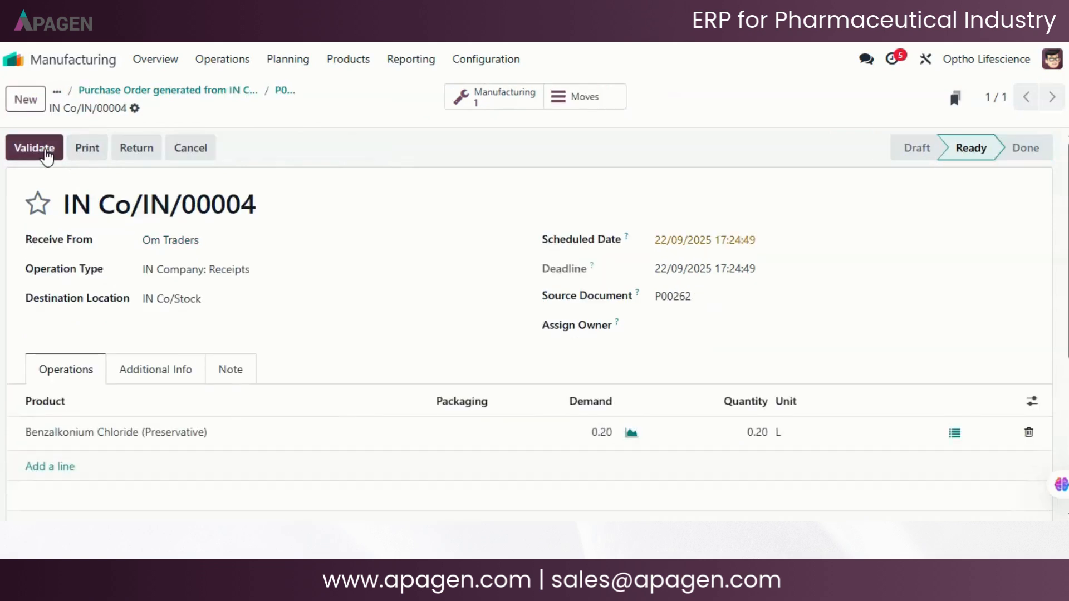
{"action": "left_click", "coordinate": [41, 155]}
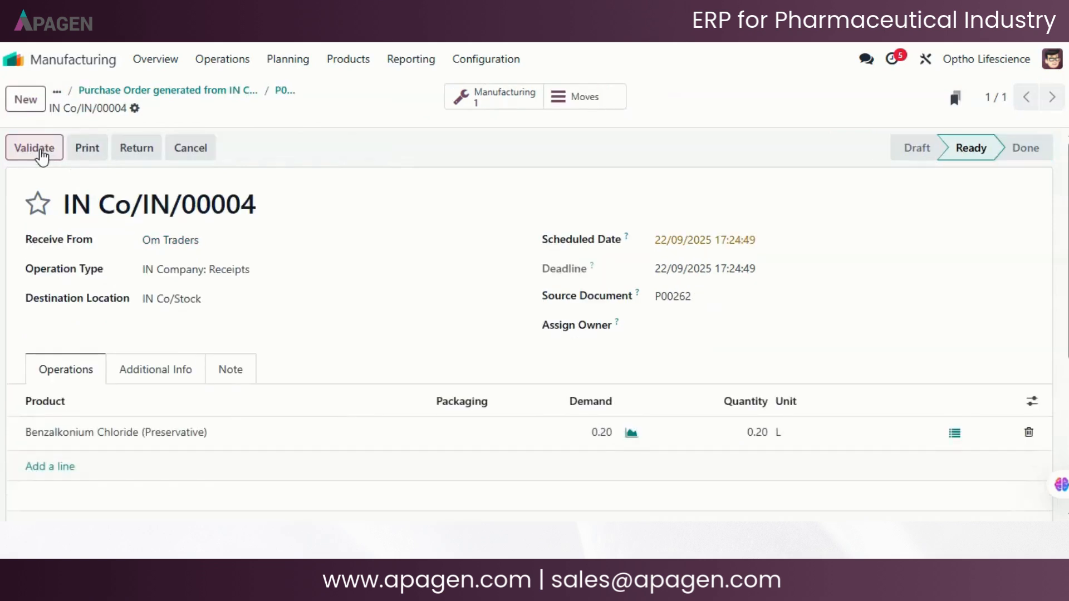
{"action": "left_click", "coordinate": [284, 92]}
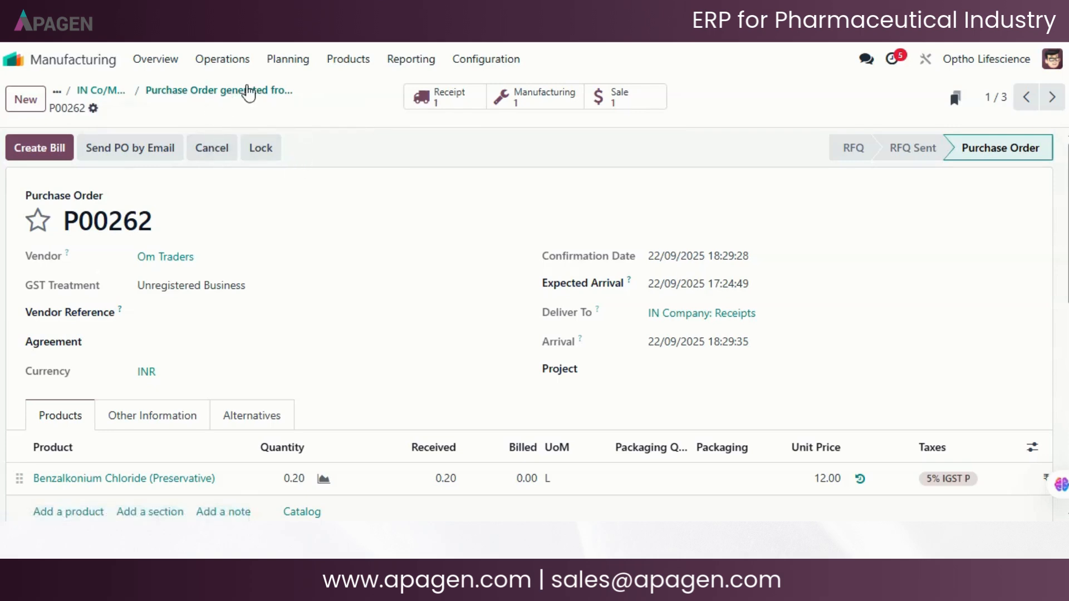
{"action": "scroll", "coordinate": [291, 229], "scroll_direction": "down", "scroll_amount": 2}
{"action": "scroll", "coordinate": [292, 230], "scroll_direction": "up", "scroll_amount": 2}
{"action": "left_click", "coordinate": [268, 90]}
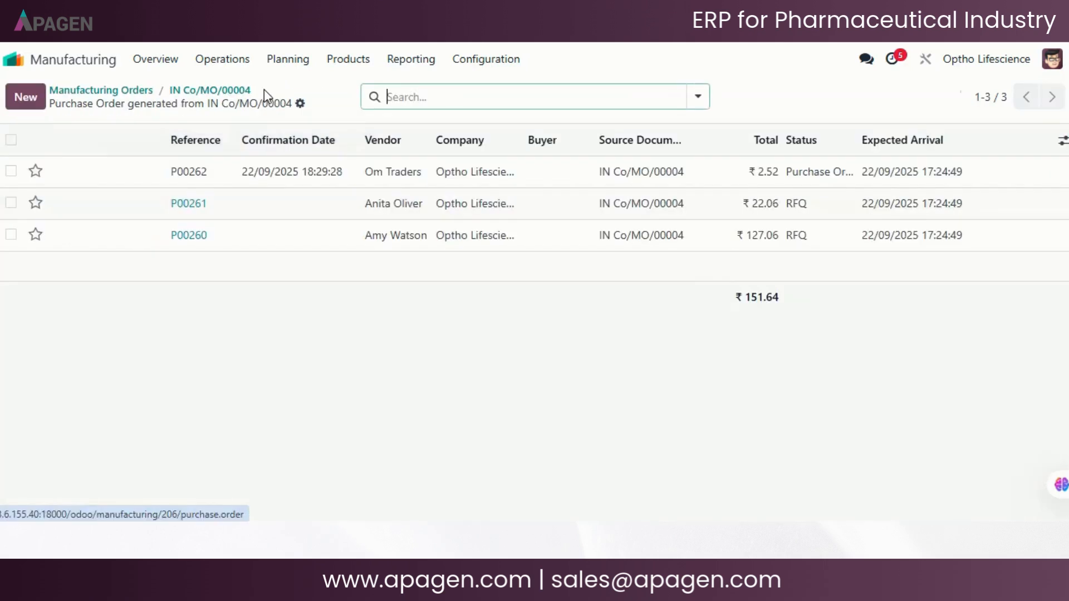
- Confirm the request for quotation for Sodium Chloride and Packing Box & Thermocol, validate its receipt, and return to the purchases list
{"action": "left_click", "coordinate": [281, 216]}
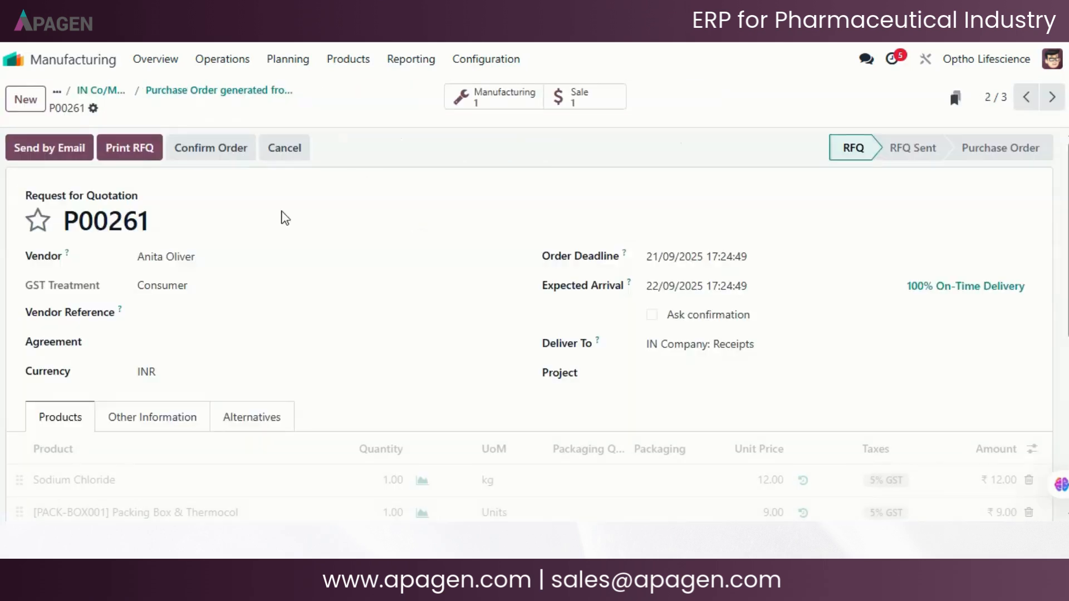
{"action": "left_click", "coordinate": [226, 150]}
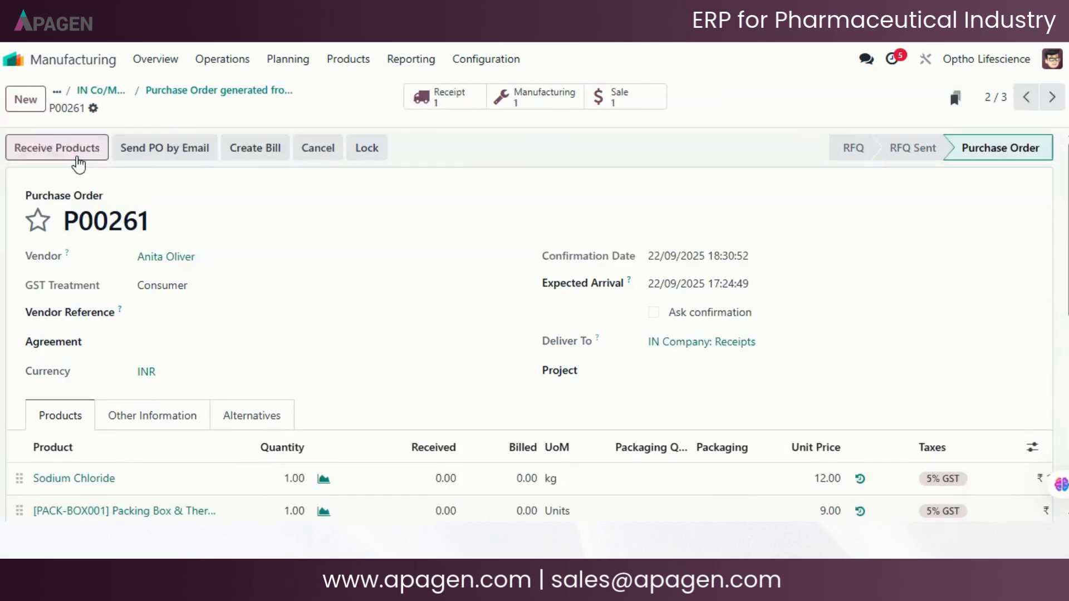
{"action": "left_click", "coordinate": [78, 164]}
{"action": "left_click", "coordinate": [43, 149]}
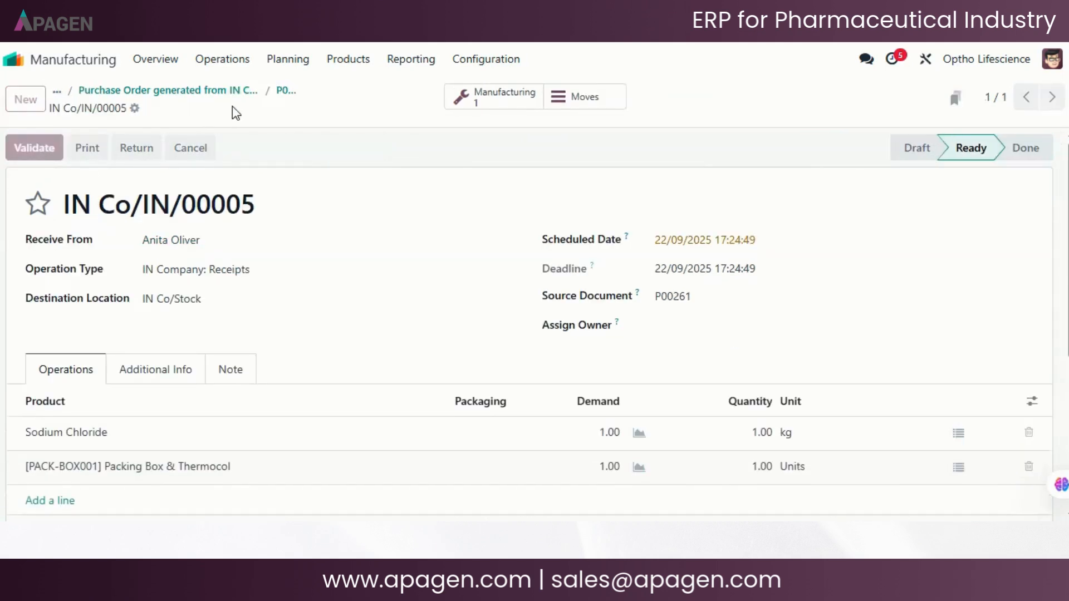
{"action": "left_click", "coordinate": [283, 91]}
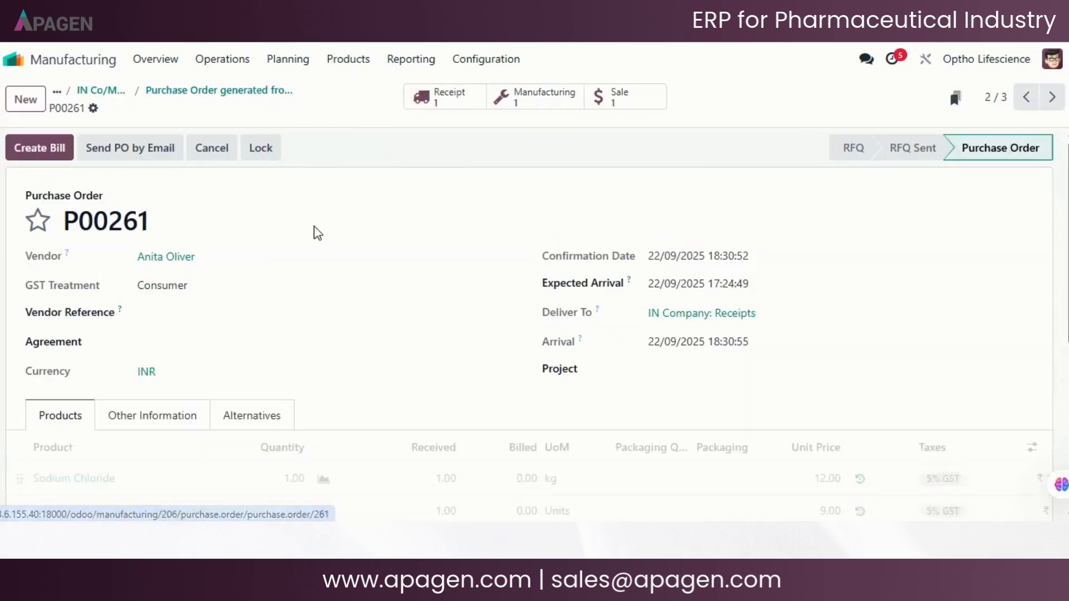
{"action": "left_click", "coordinate": [270, 94]}
- Open the remaining request for quotation for Active API – Menthol and Sterile Water (WFI) and confirm it as a purchase order
{"action": "left_click", "coordinate": [343, 231]}
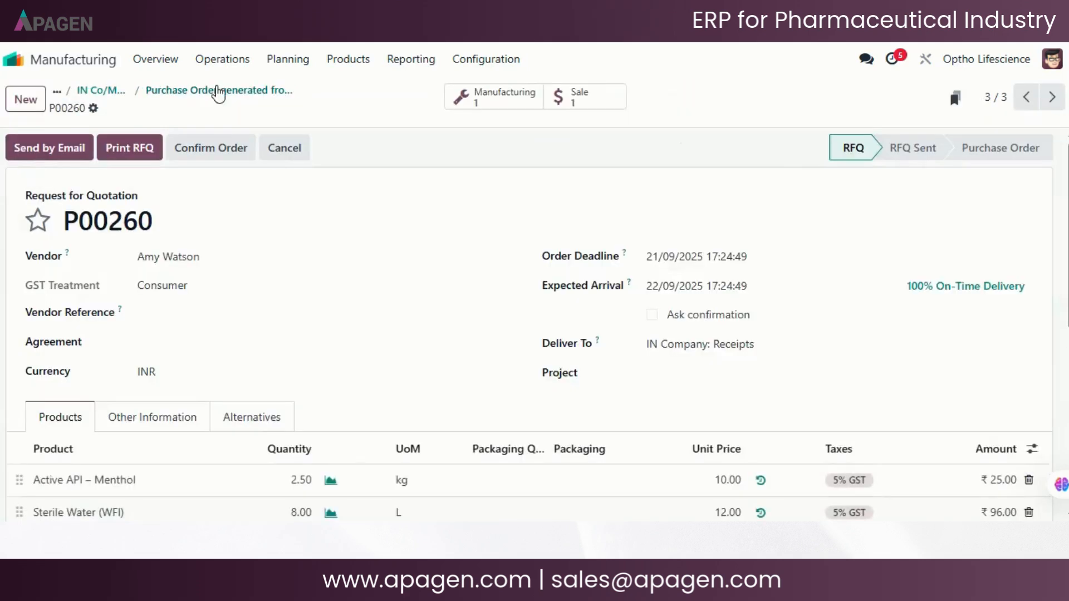
{"action": "left_click", "coordinate": [218, 94]}
{"action": "left_click", "coordinate": [119, 237]}
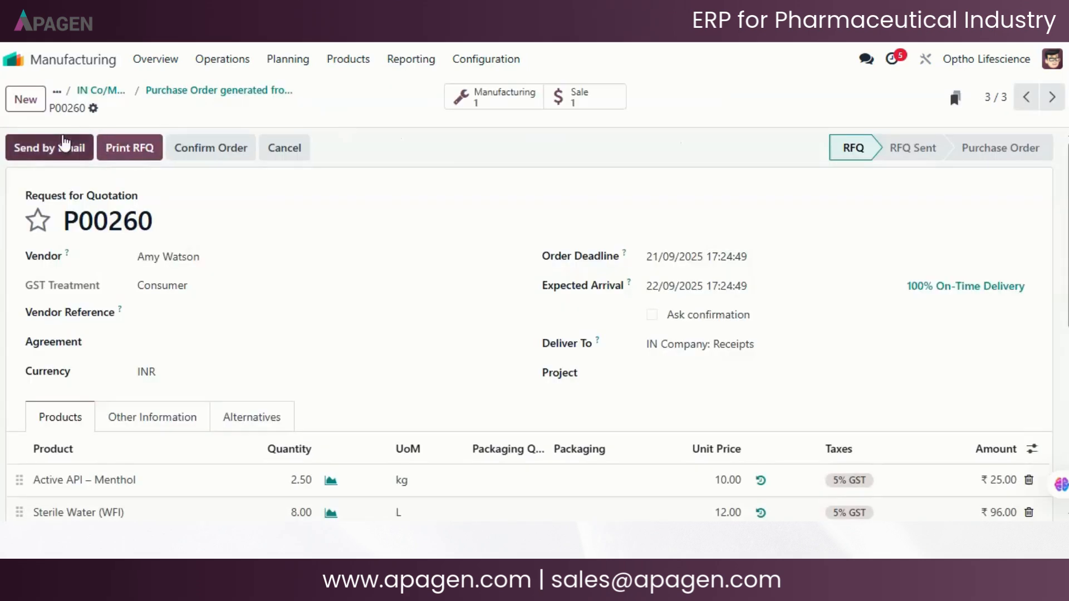
{"action": "left_click", "coordinate": [201, 147]}
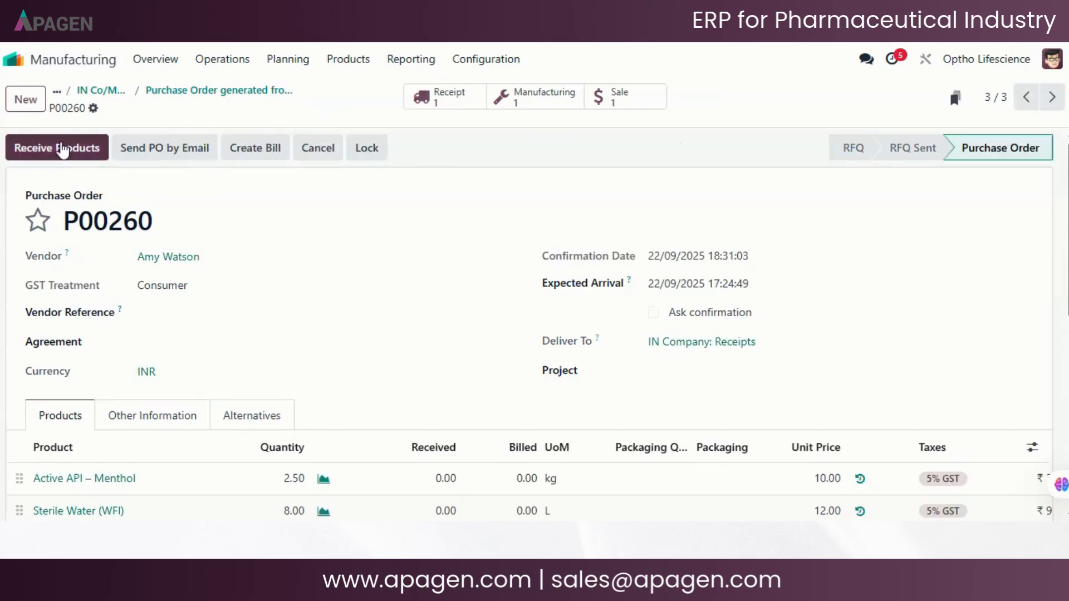
- Receive the Menthol and Sterile Water, validate the receipt, and return through the purchases list to the eye drop manufacturing order
{"action": "left_click", "coordinate": [63, 149]}
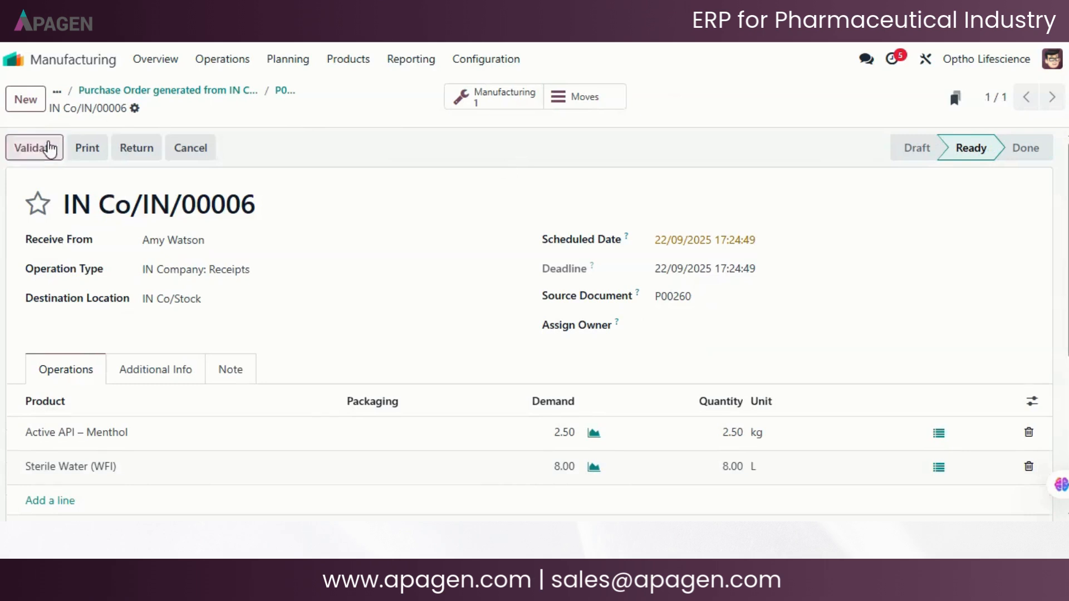
{"action": "left_click", "coordinate": [49, 148]}
{"action": "left_click", "coordinate": [284, 91]}
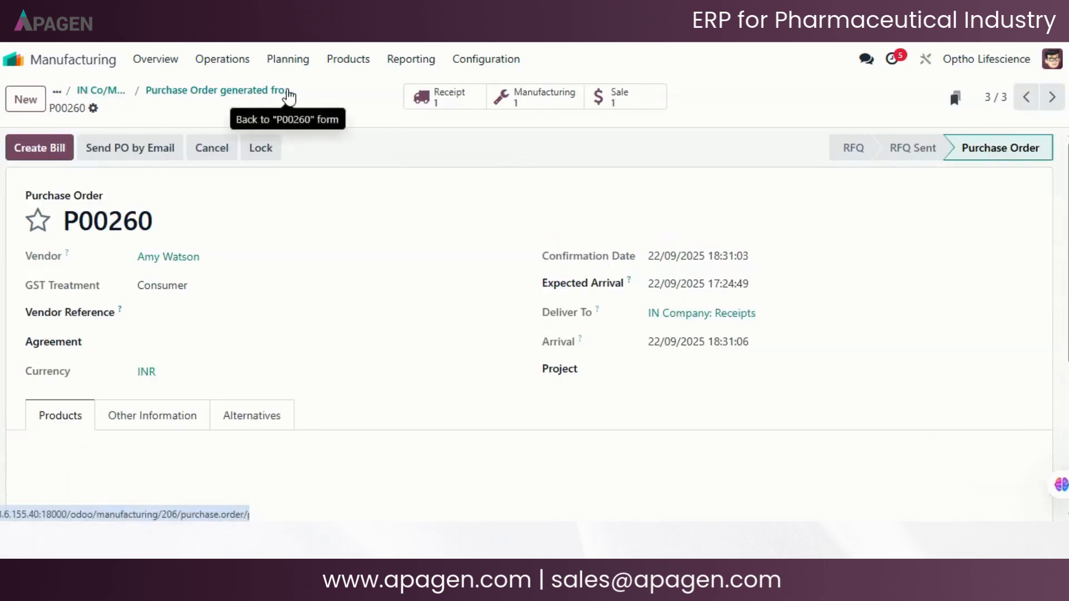
{"action": "left_click", "coordinate": [234, 96]}
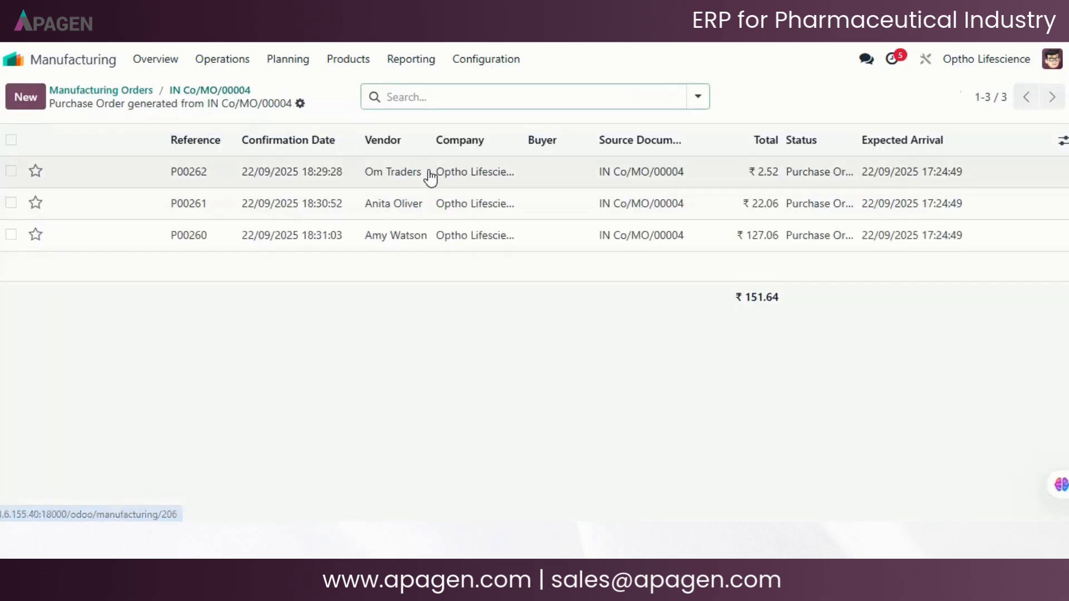
{"action": "left_click", "coordinate": [210, 90]}
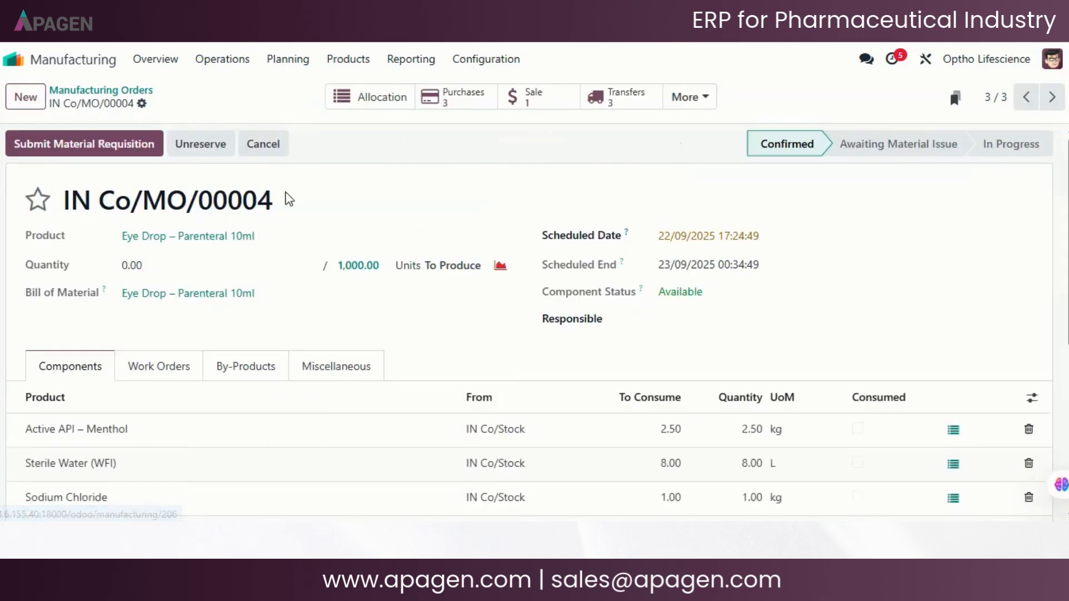
- Review the manufacturing order's component availability and its work orders, with their work centers, expected durations and statuses
{"action": "scroll", "coordinate": [393, 197], "scroll_direction": "down", "scroll_amount": 2}
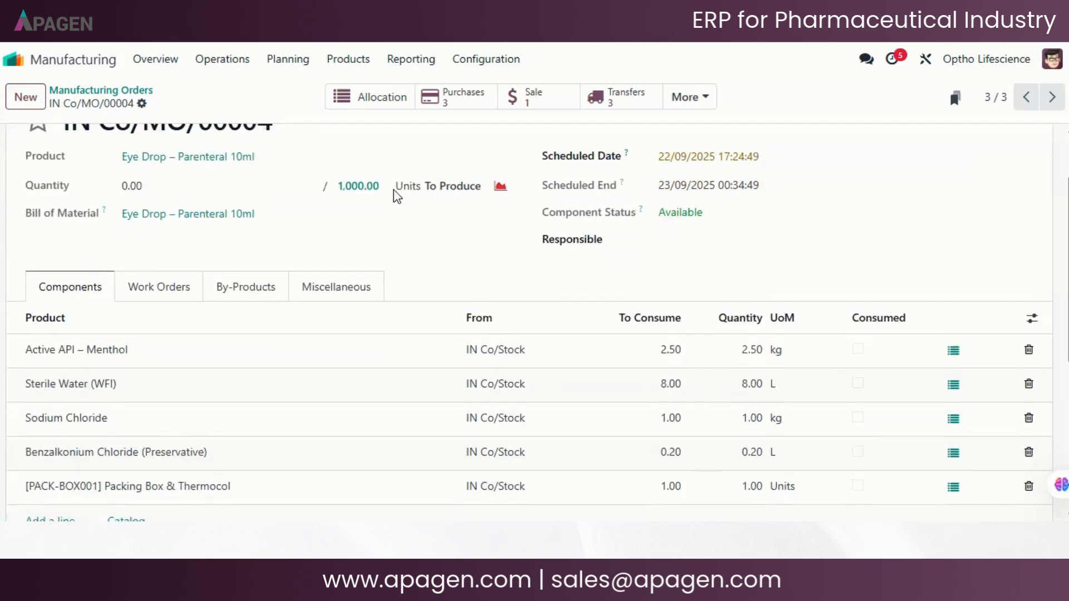
{"action": "scroll", "coordinate": [397, 196], "scroll_direction": "up", "scroll_amount": 2}
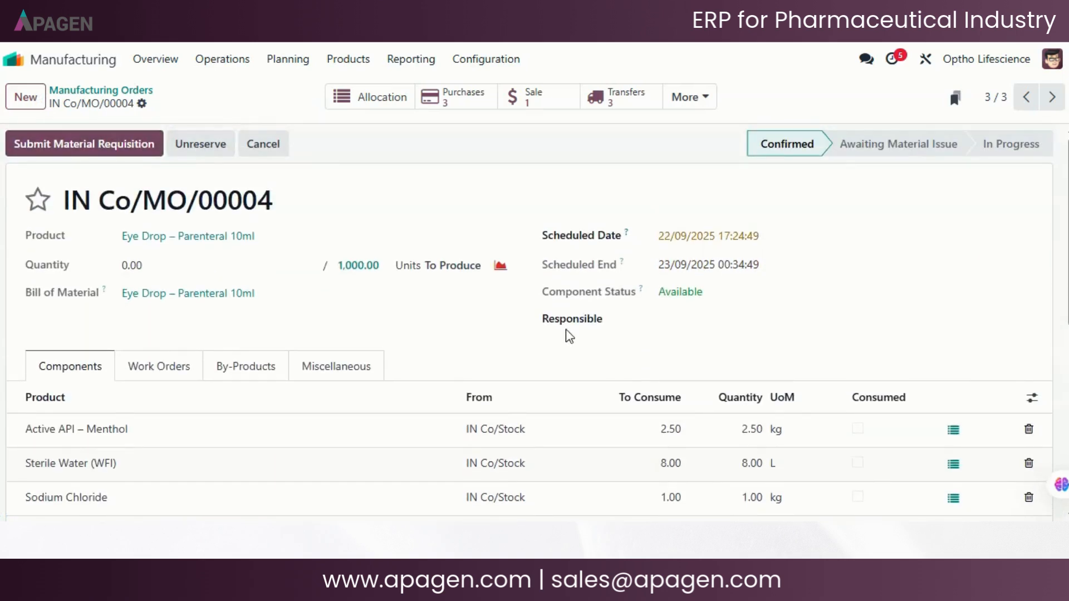
{"action": "scroll", "coordinate": [565, 329], "scroll_direction": "down", "scroll_amount": 2}
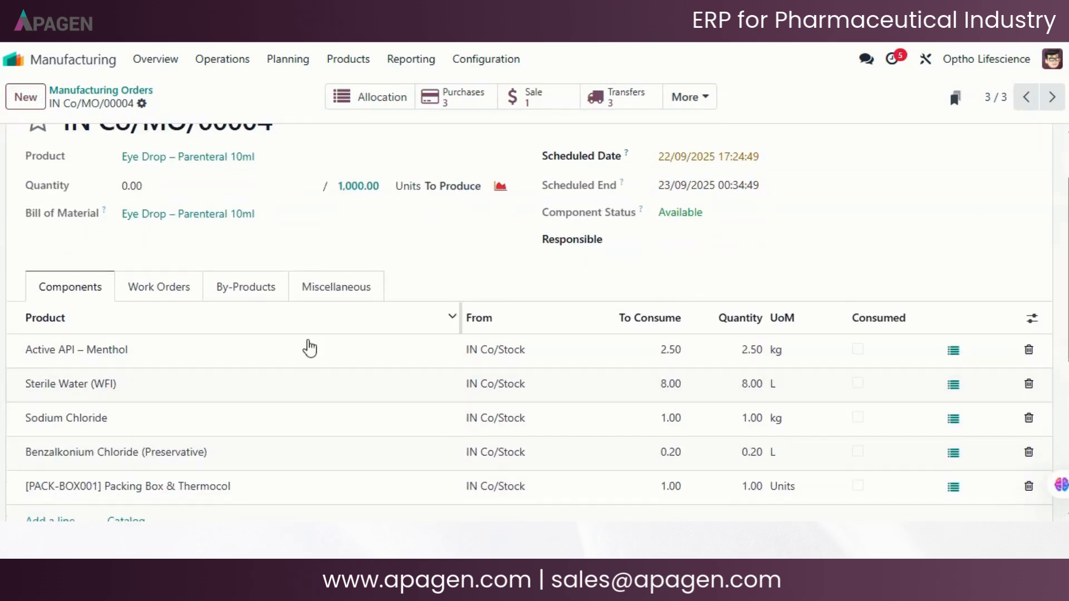
{"action": "scroll", "coordinate": [58, 178], "scroll_direction": "up", "scroll_amount": 2}
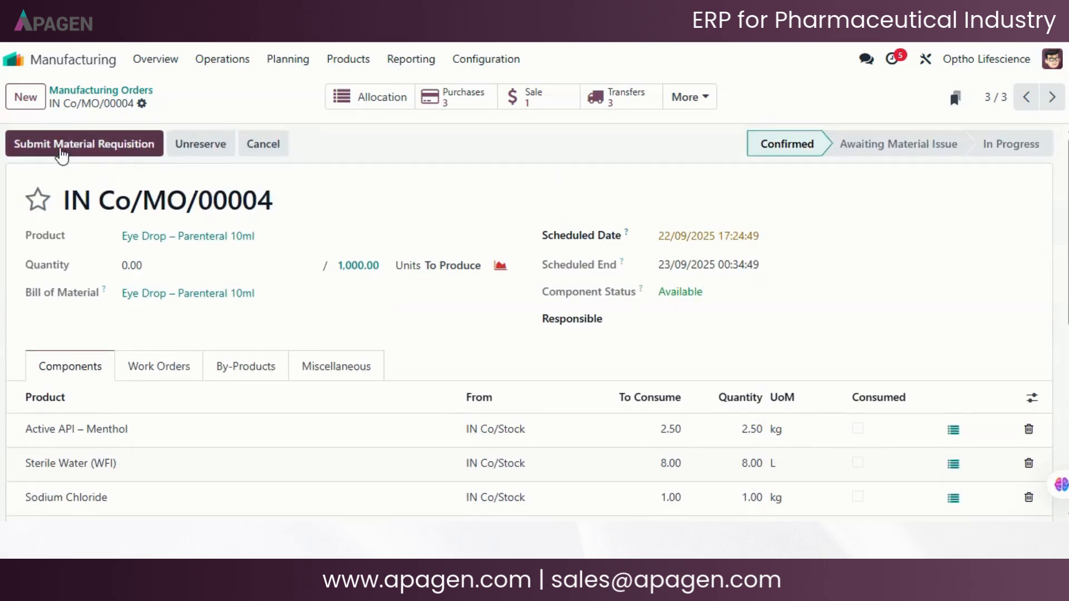
{"action": "left_click", "coordinate": [161, 364]}
{"action": "scroll", "coordinate": [423, 368], "scroll_direction": "down", "scroll_amount": 2}
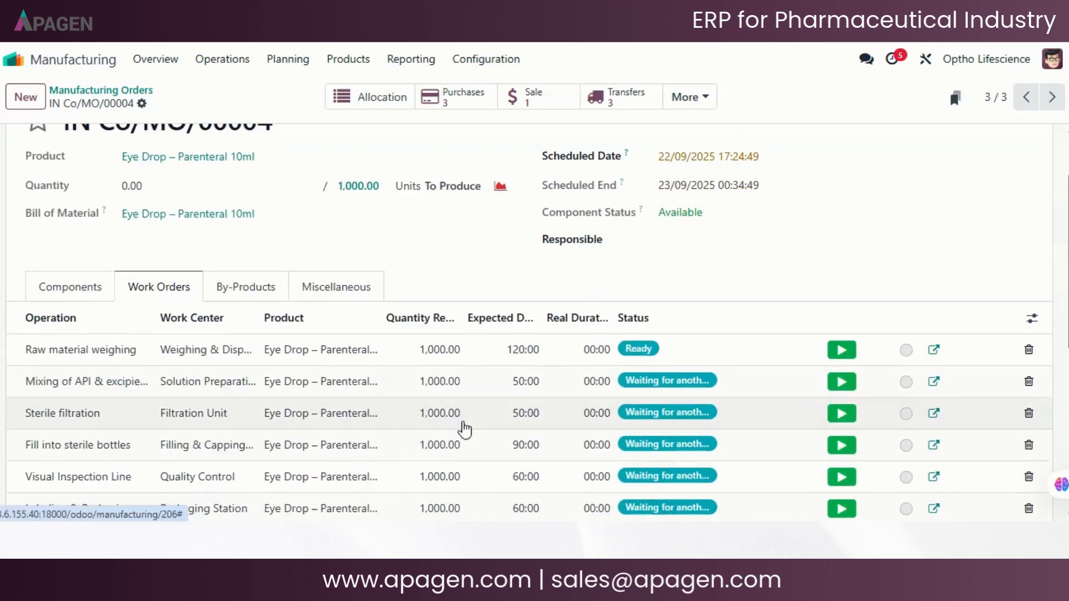
{"action": "scroll", "coordinate": [342, 318], "scroll_direction": "down", "scroll_amount": 2}
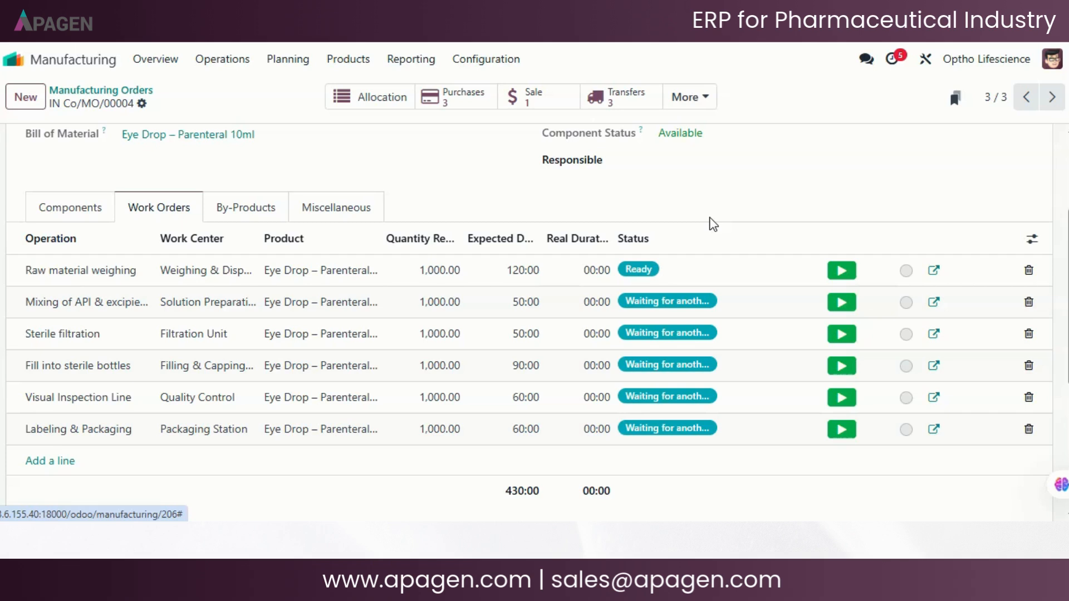
{"action": "left_click", "coordinate": [55, 204]}
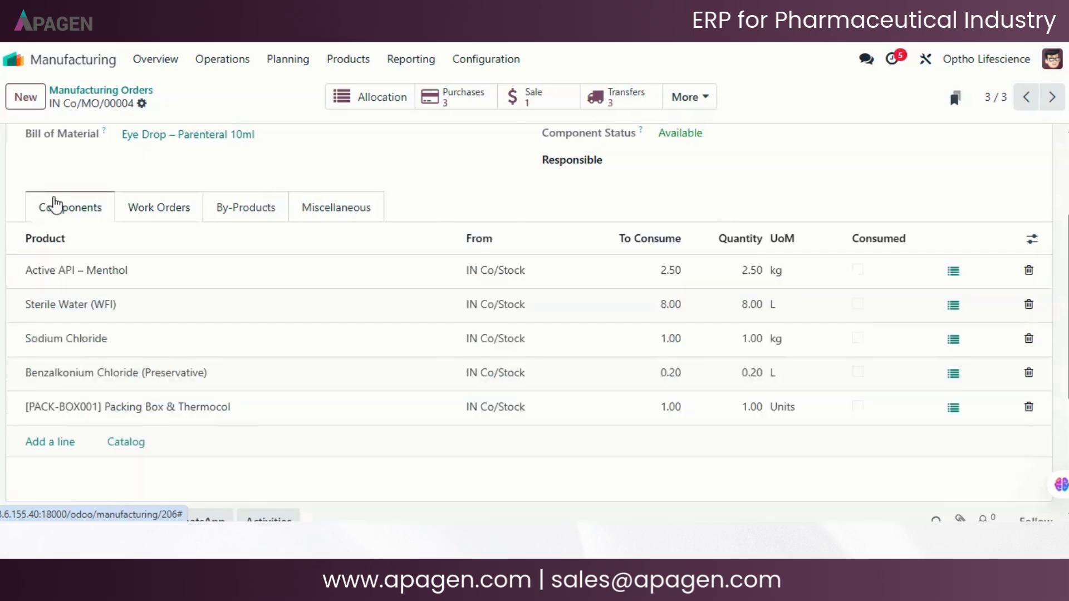
- Submit the manufacturing order's material requisition and open the resulting requisition record
{"action": "scroll", "coordinate": [54, 204], "scroll_direction": "up", "scroll_amount": 3}
{"action": "left_click", "coordinate": [84, 146]}
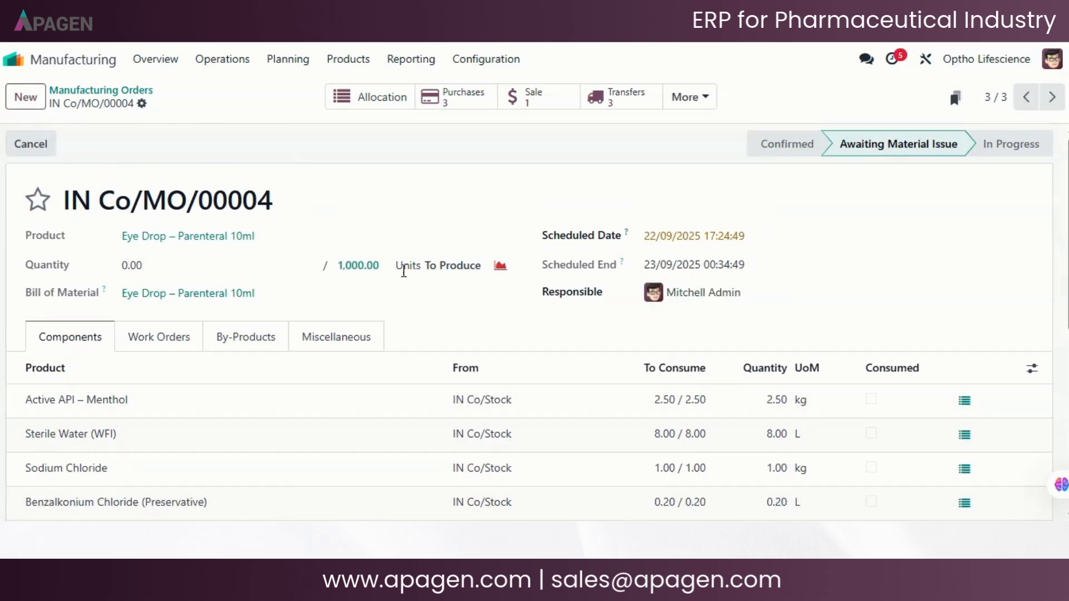
{"action": "left_click", "coordinate": [696, 99]}
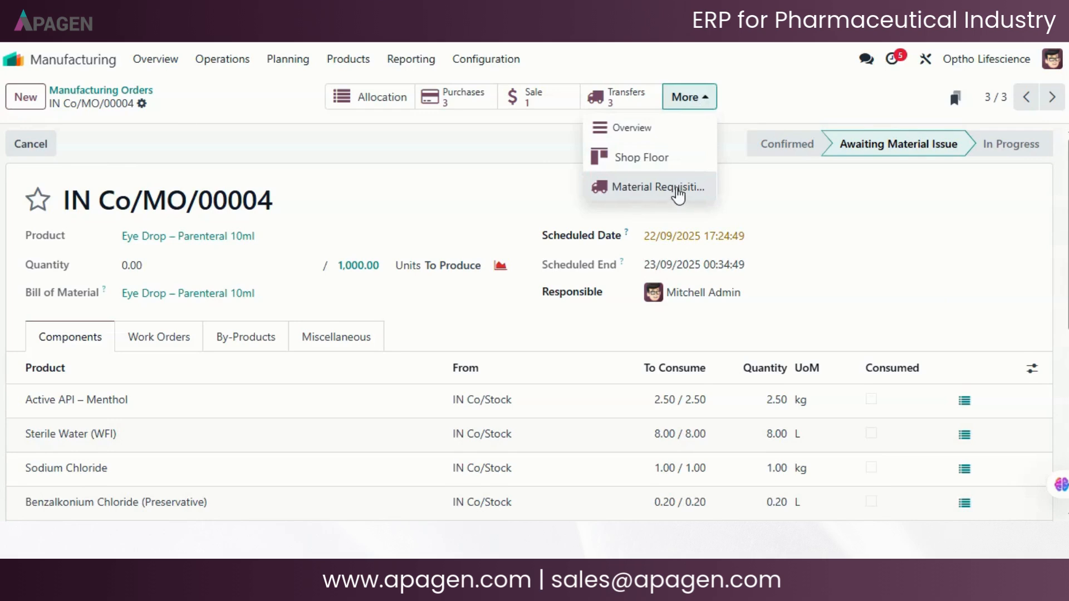
{"action": "left_click", "coordinate": [657, 187]}
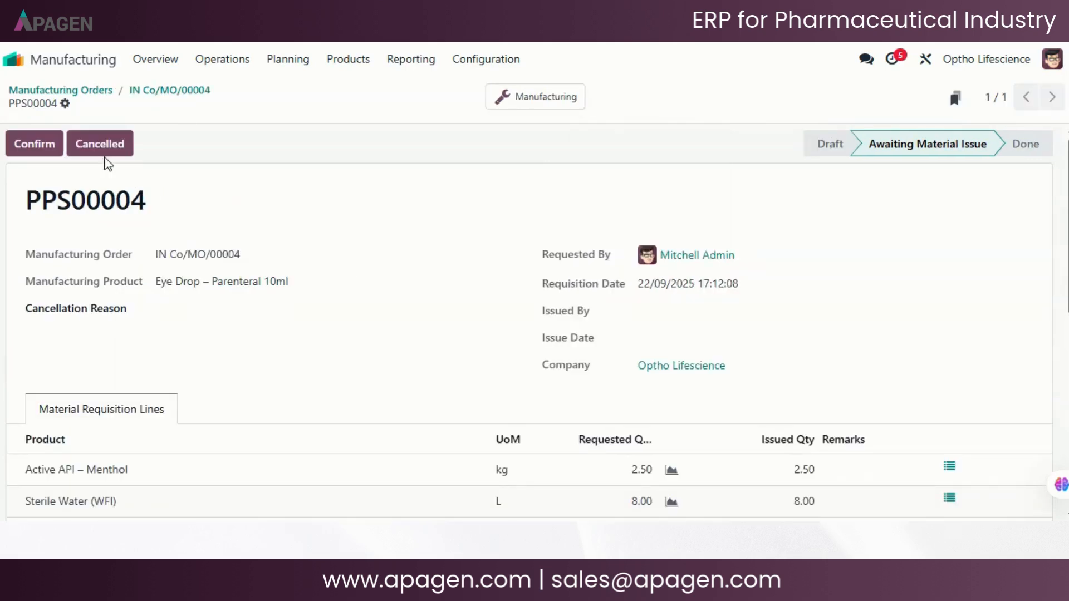
- Check the requested and issued quantities on the material requisition lines and confirm the material issue
{"action": "scroll", "coordinate": [226, 383], "scroll_direction": "down", "scroll_amount": 2}
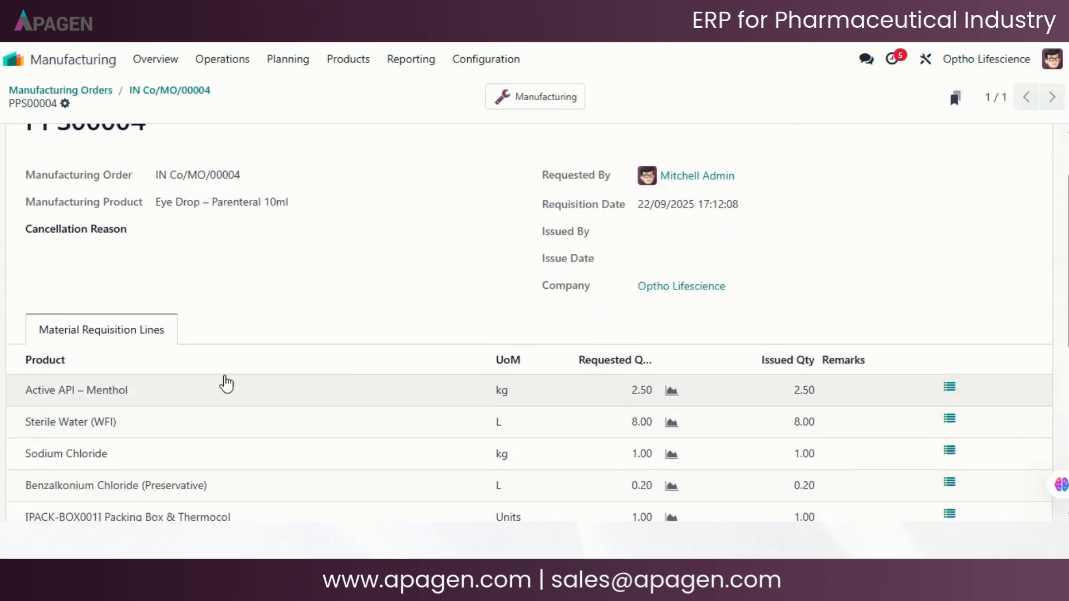
{"action": "scroll", "coordinate": [422, 230], "scroll_direction": "down", "scroll_amount": 2}
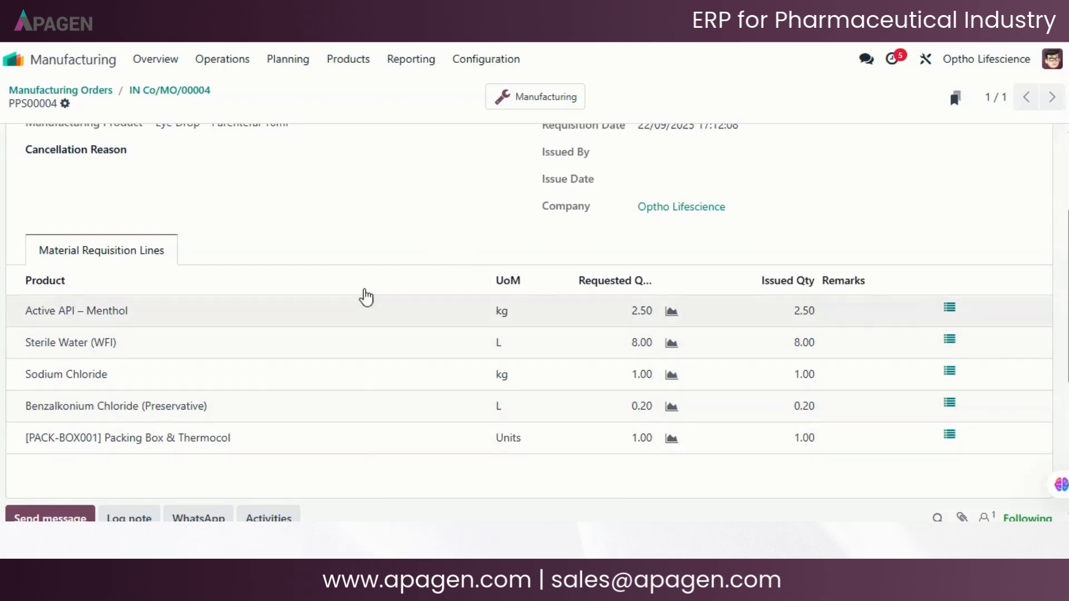
{"action": "scroll", "coordinate": [395, 228], "scroll_direction": "up", "scroll_amount": 3}
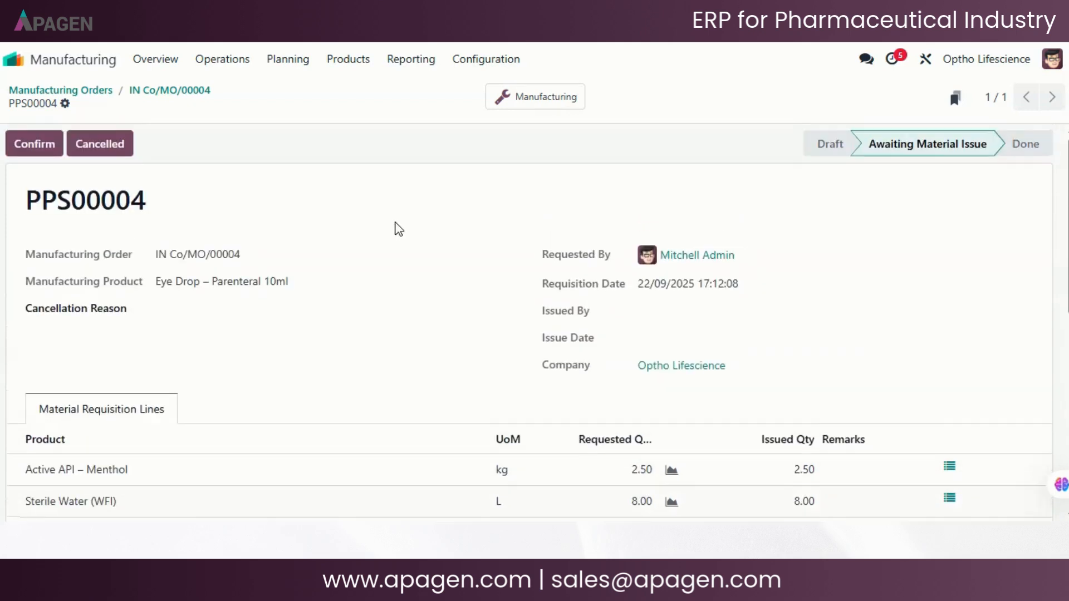
{"action": "left_click", "coordinate": [45, 159]}
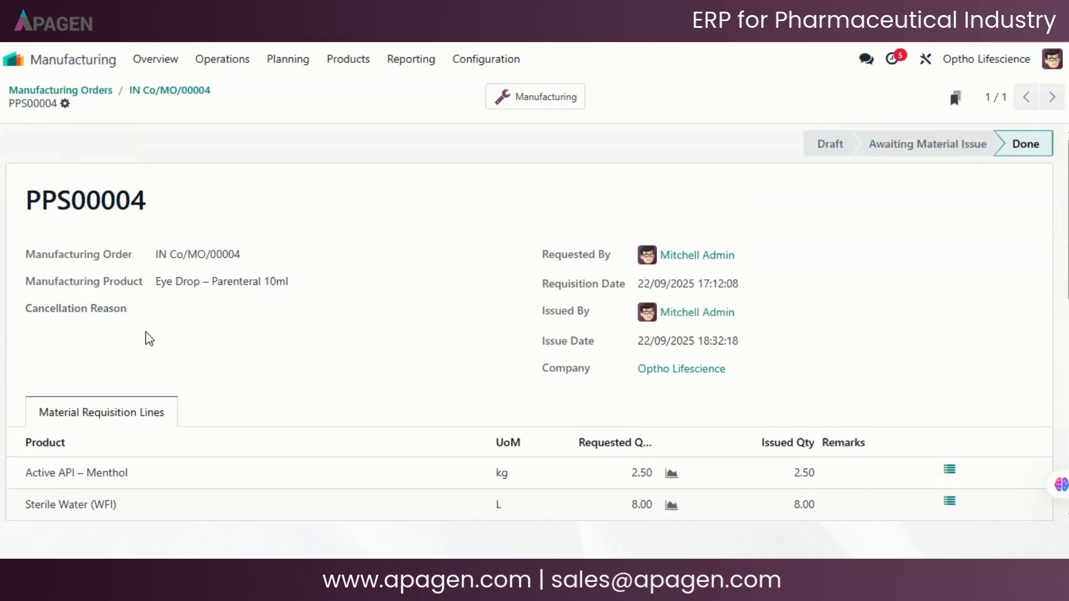
{"action": "scroll", "coordinate": [403, 329], "scroll_direction": "down", "scroll_amount": 2}
{"action": "scroll", "coordinate": [404, 329], "scroll_direction": "up", "scroll_amount": 2}
{"action": "scroll", "coordinate": [640, 241], "scroll_direction": "down", "scroll_amount": 4}
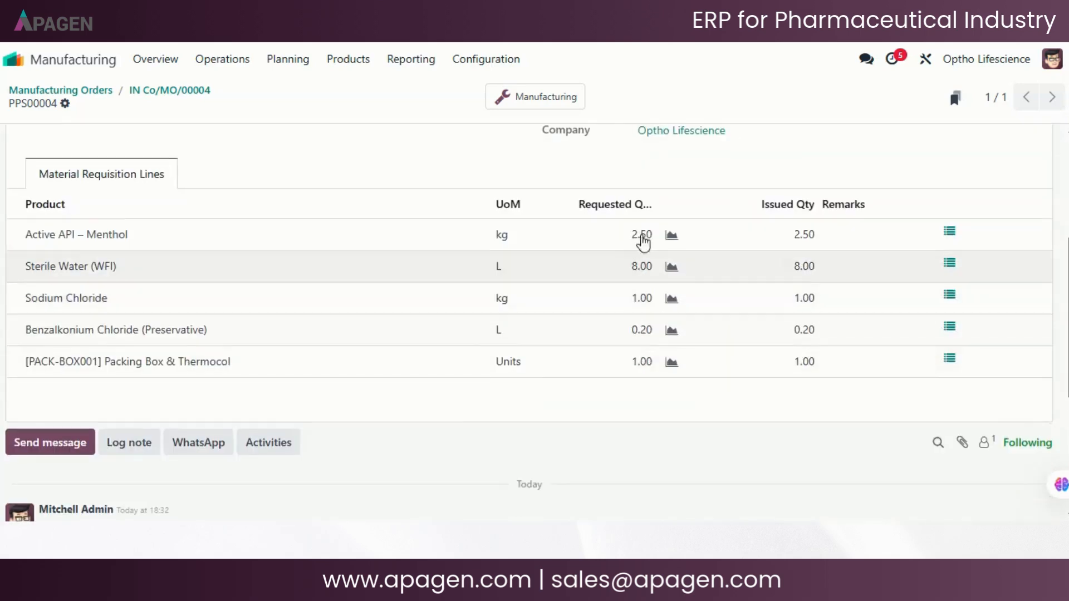
{"action": "scroll", "coordinate": [568, 296], "scroll_direction": "up", "scroll_amount": 4}
- Open the requisition's linked manufacturing order, check the components' source locations, and start production
{"action": "left_click", "coordinate": [535, 103]}
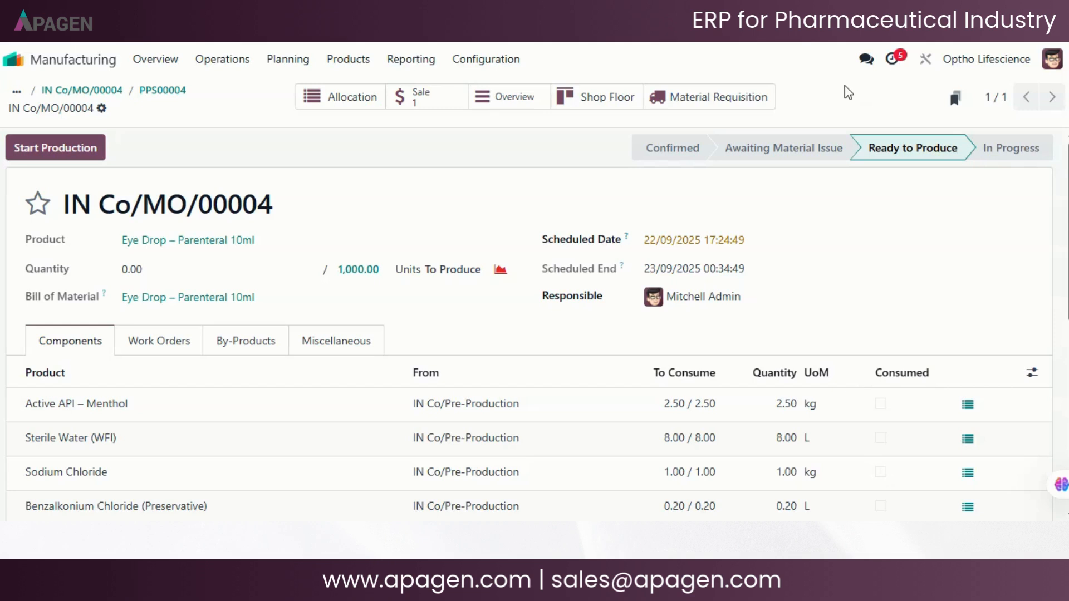
{"action": "scroll", "coordinate": [497, 259], "scroll_direction": "down", "scroll_amount": 2}
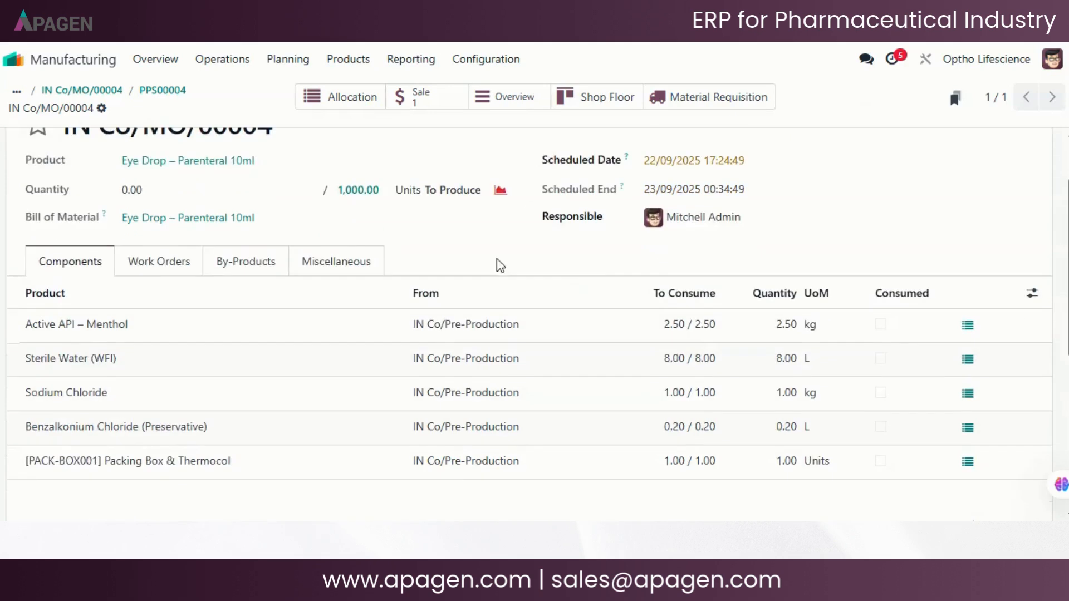
{"action": "scroll", "coordinate": [391, 191], "scroll_direction": "up", "scroll_amount": 2}
{"action": "scroll", "coordinate": [448, 251], "scroll_direction": "down", "scroll_amount": 2}
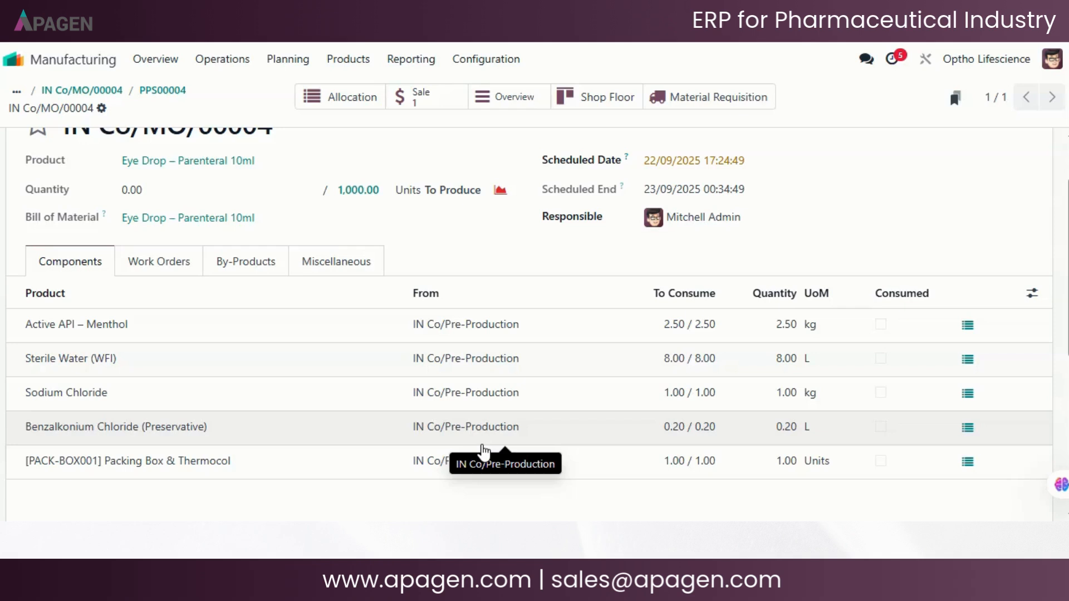
{"action": "scroll", "coordinate": [490, 301], "scroll_direction": "up", "scroll_amount": 3}
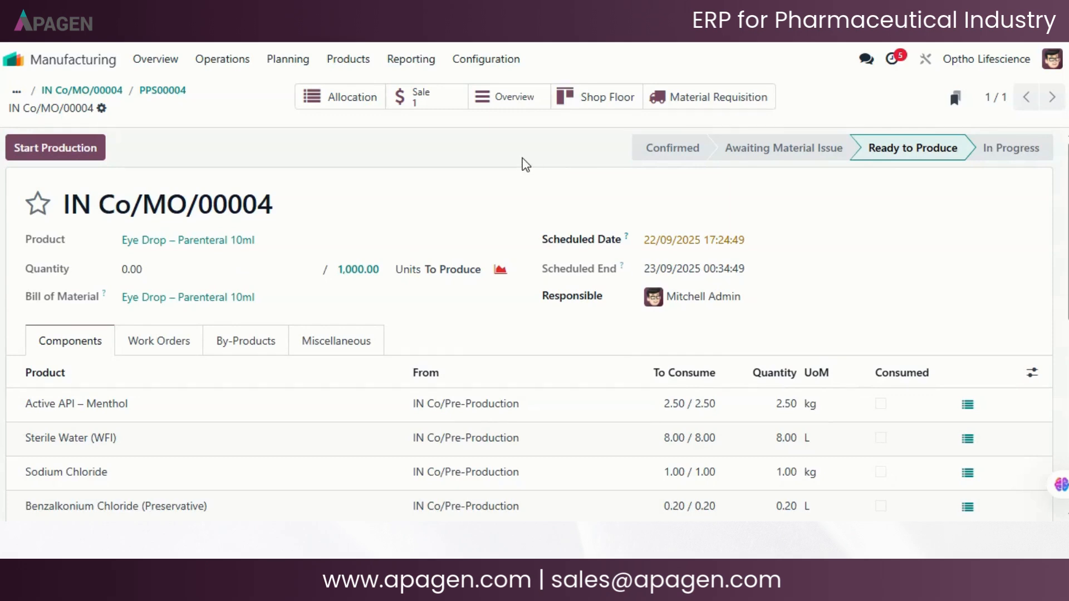
{"action": "left_click", "coordinate": [106, 146]}
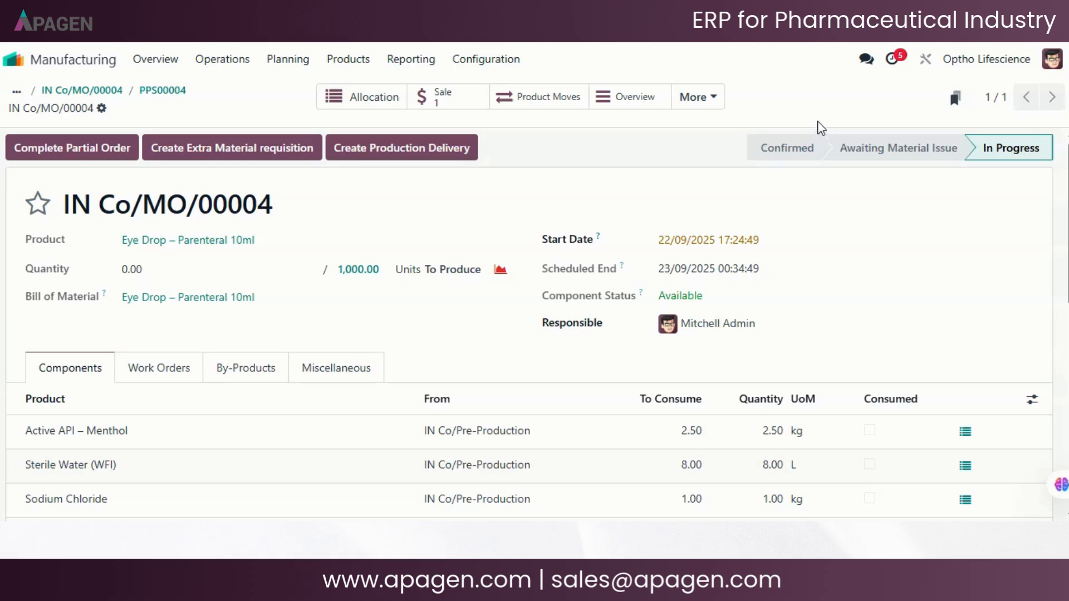
- Create a production delivery for the manufacturing order with a release quantity of 500
{"action": "left_click", "coordinate": [416, 156]}
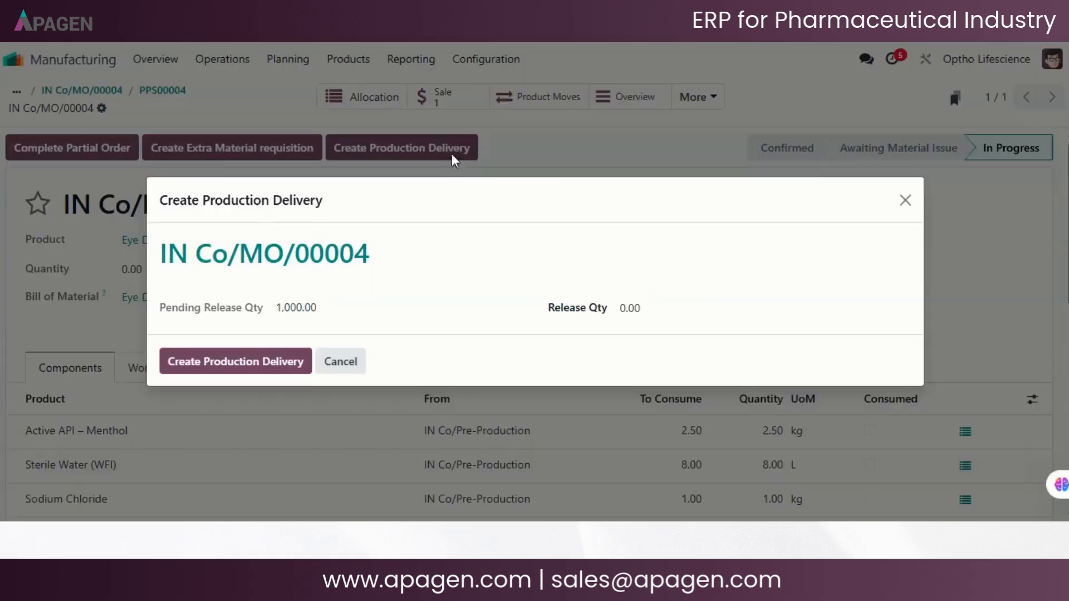
{"action": "left_click", "coordinate": [670, 309]}
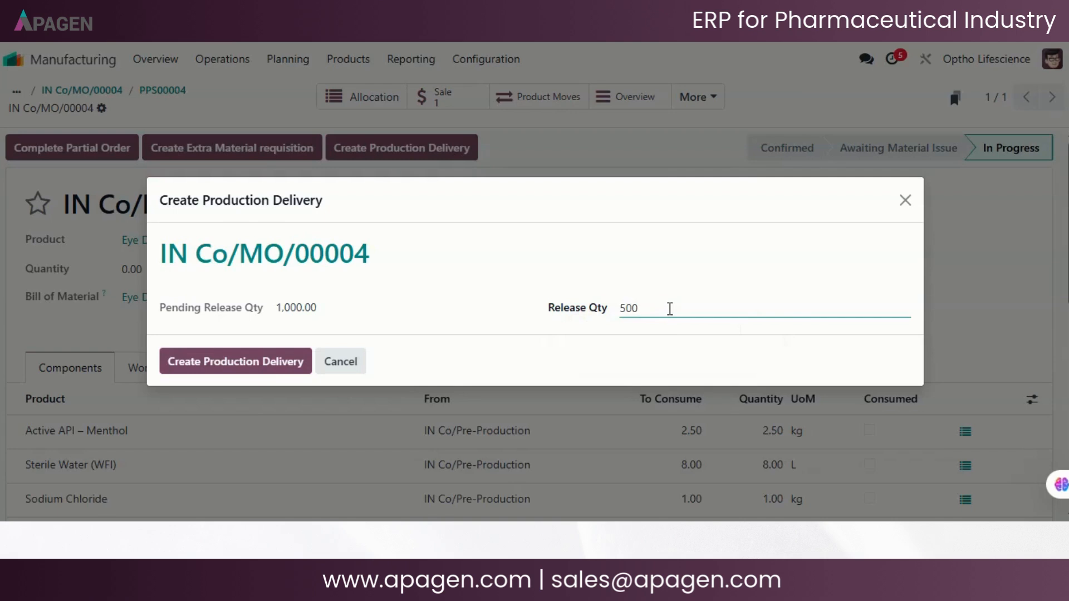
{"action": "left_click", "coordinate": [255, 376]}
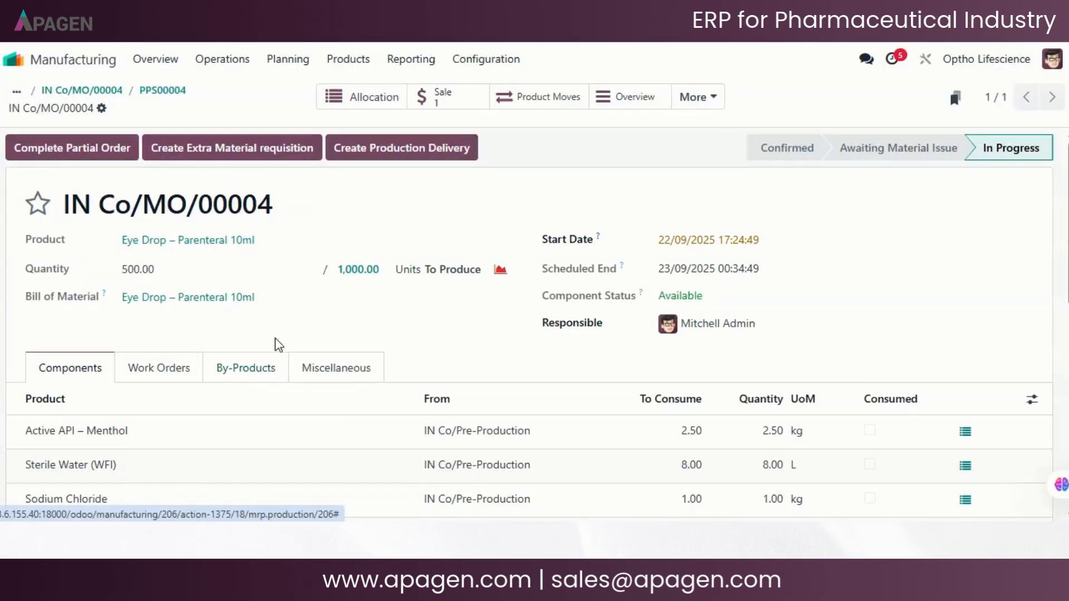
- Open the order's production delivery record and set the received FG quantity to 400 and the rejected quantity to 100
{"action": "left_click", "coordinate": [703, 106]}
{"action": "left_click", "coordinate": [700, 199]}
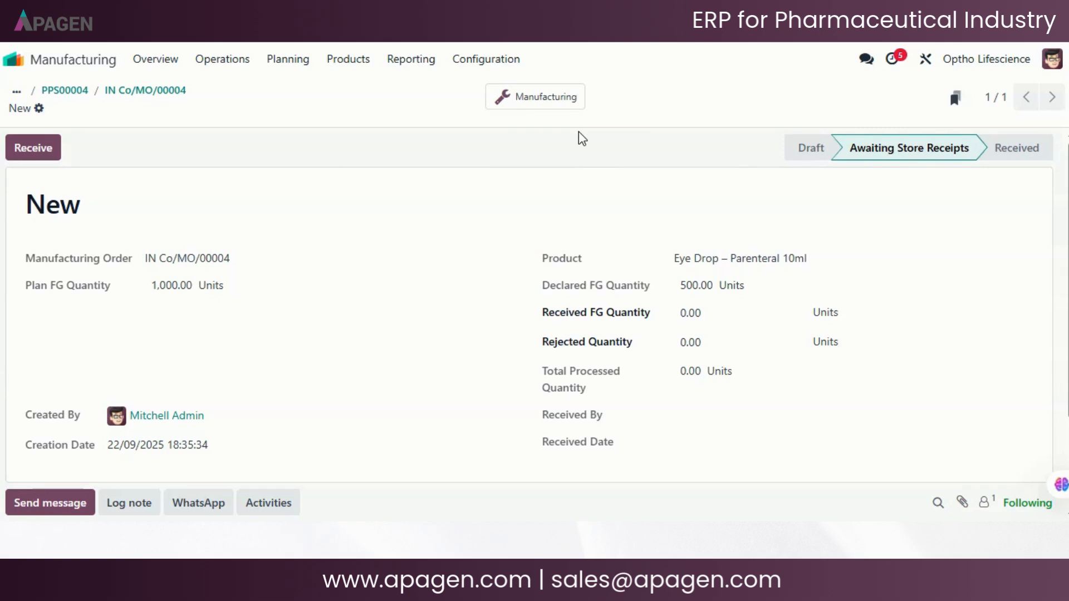
{"action": "left_click", "coordinate": [730, 306]}
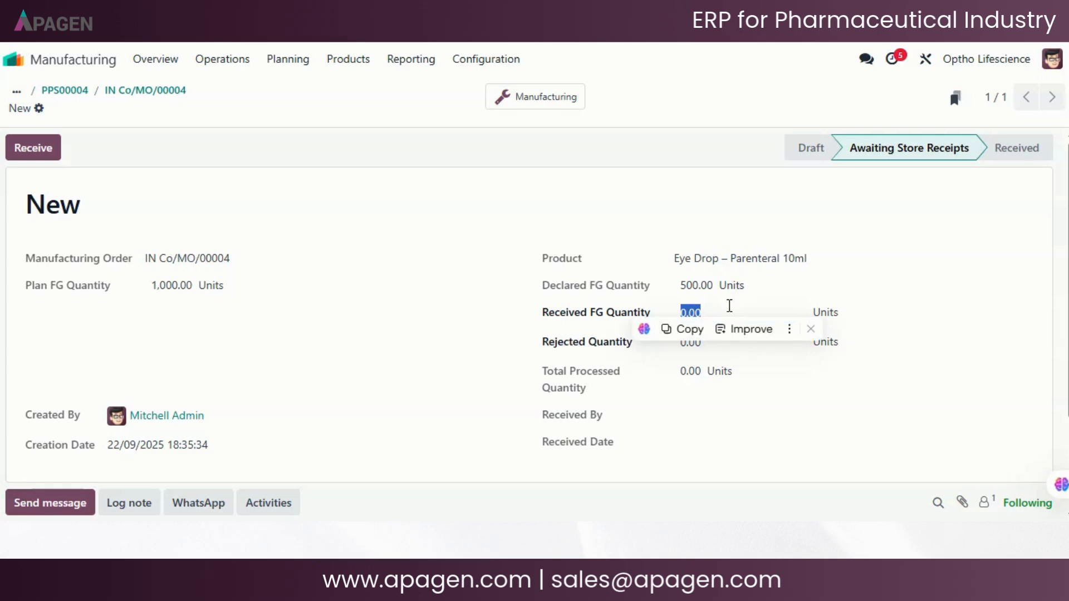
{"action": "type", "text": "400"}
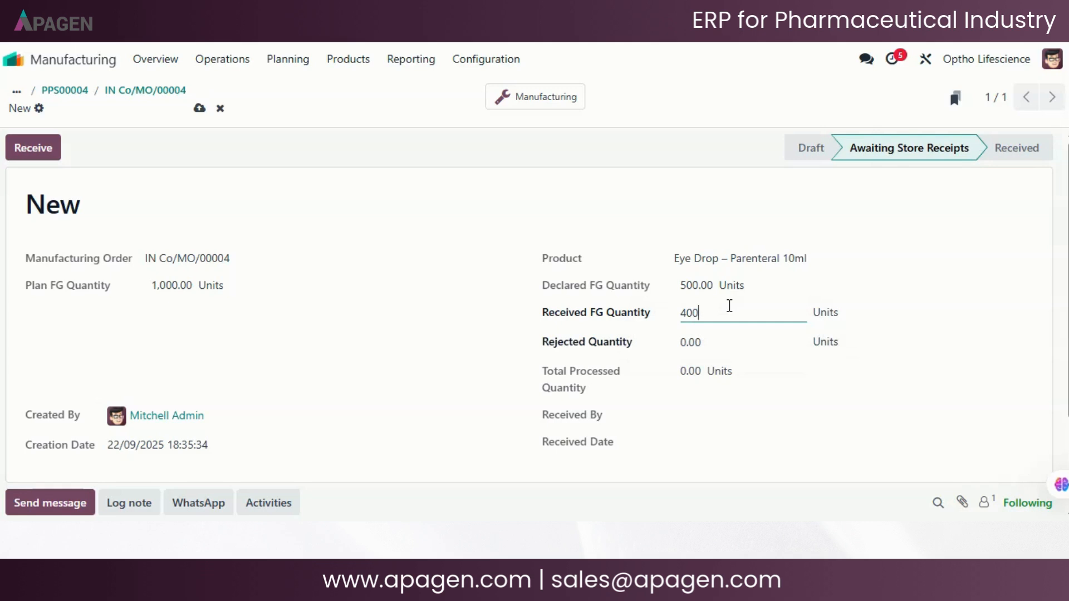
{"action": "left_click", "coordinate": [714, 345]}
{"action": "type", "text": "20"}
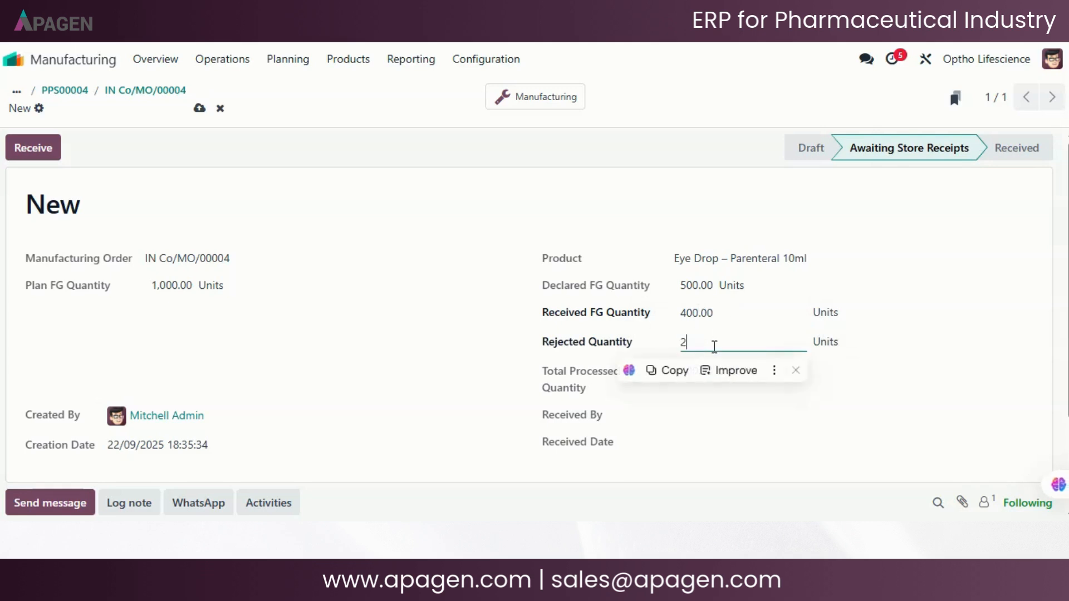
{"action": "key", "text": "BackSpace"}
{"action": "key", "text": "BackSpace"}
{"action": "type", "text": "100"}
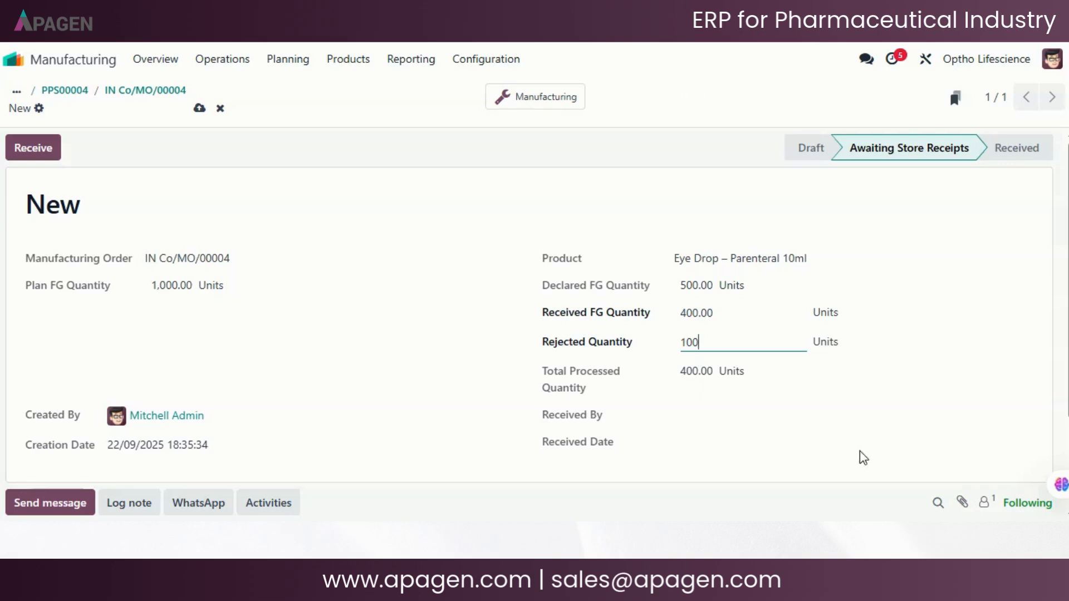
- Receive the production delivery and inspect its transfers to the rejected and stock locations
{"action": "left_click", "coordinate": [40, 152]}
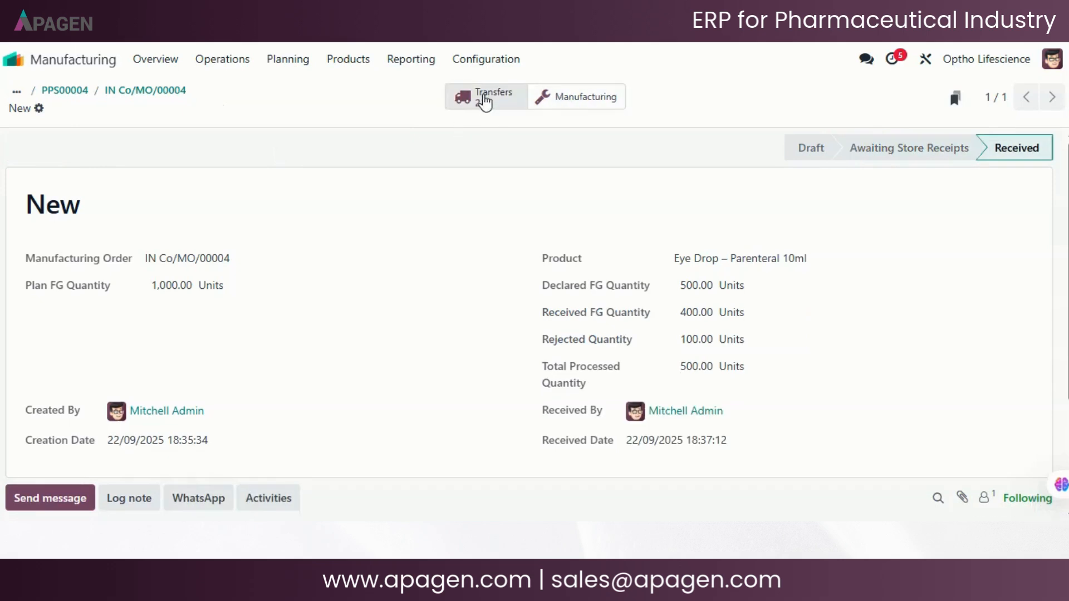
{"action": "left_click", "coordinate": [488, 99]}
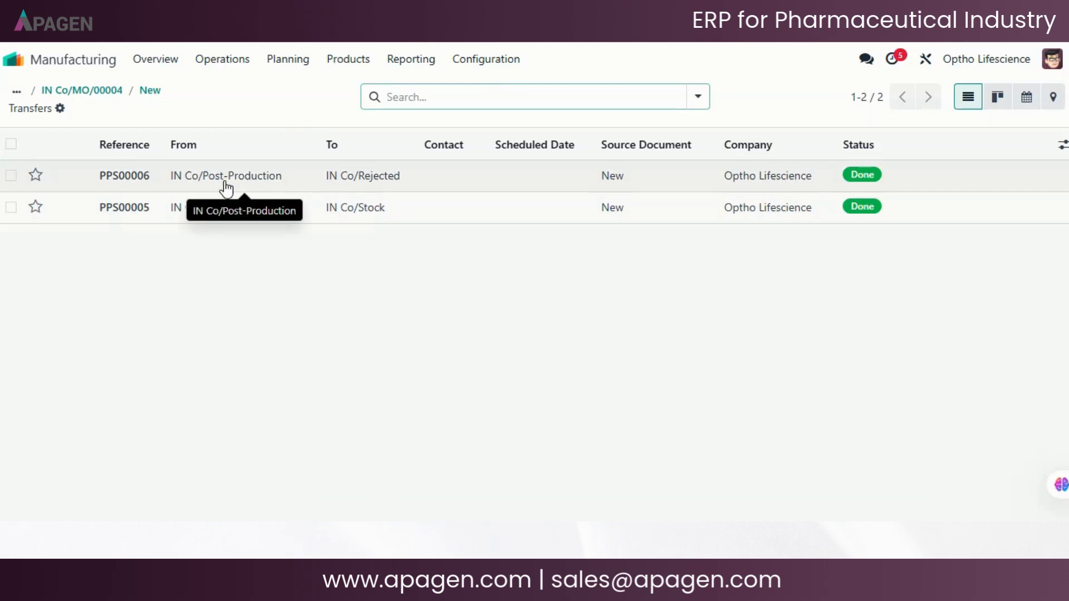
{"action": "left_click", "coordinate": [408, 188]}
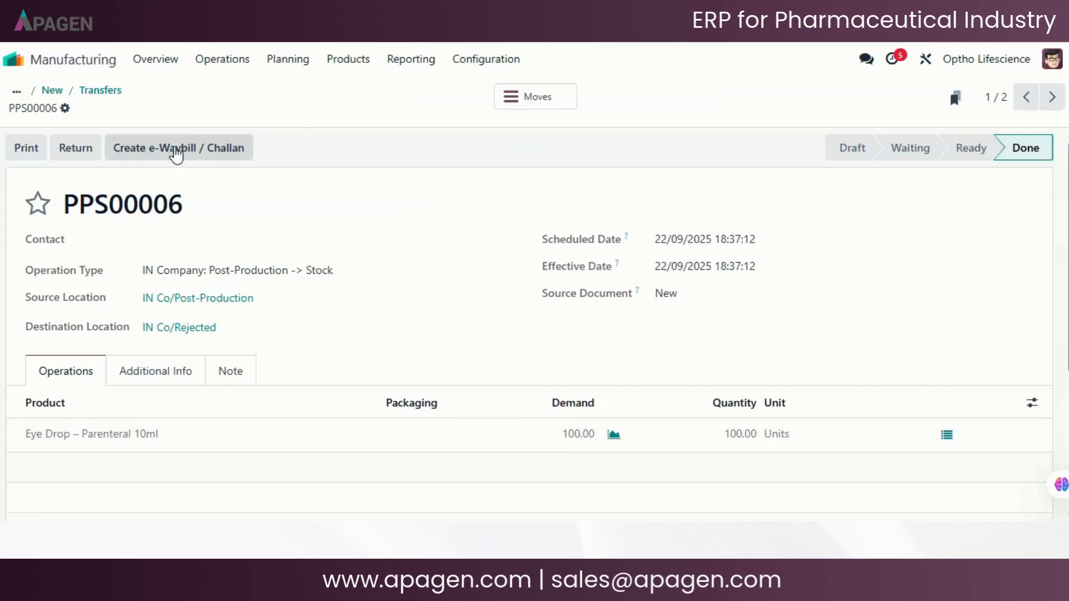
{"action": "left_click", "coordinate": [96, 90]}
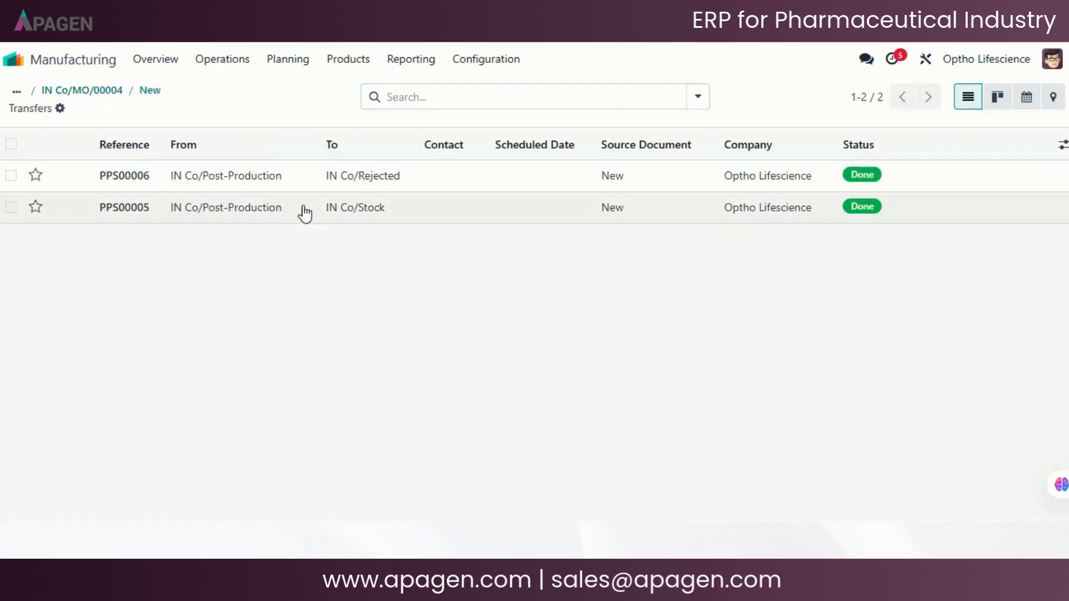
{"action": "left_click", "coordinate": [306, 213]}
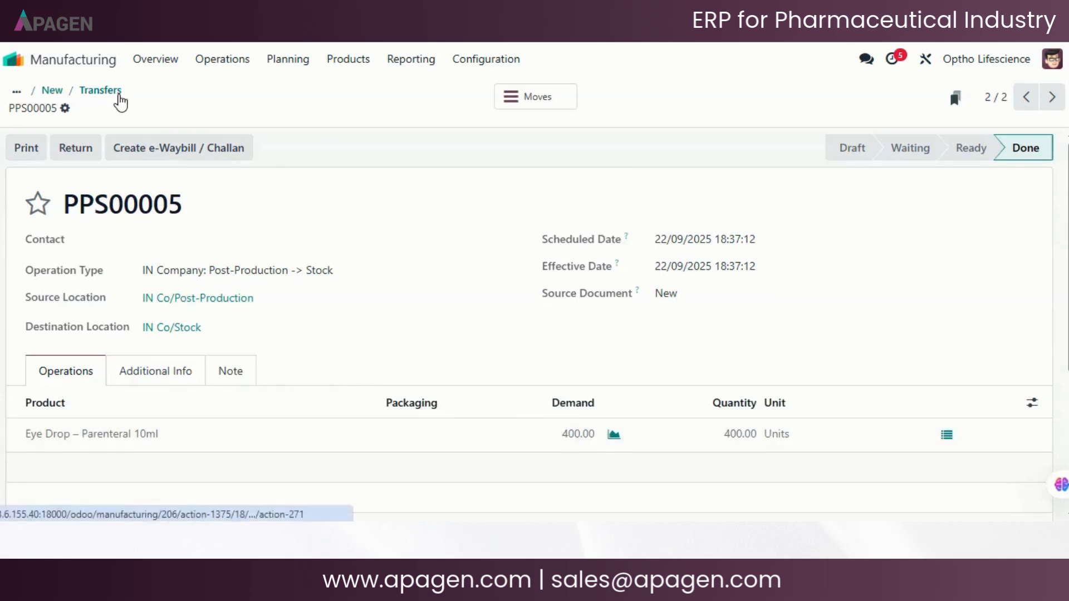
{"action": "left_click", "coordinate": [119, 92]}
{"action": "left_click", "coordinate": [147, 91]}
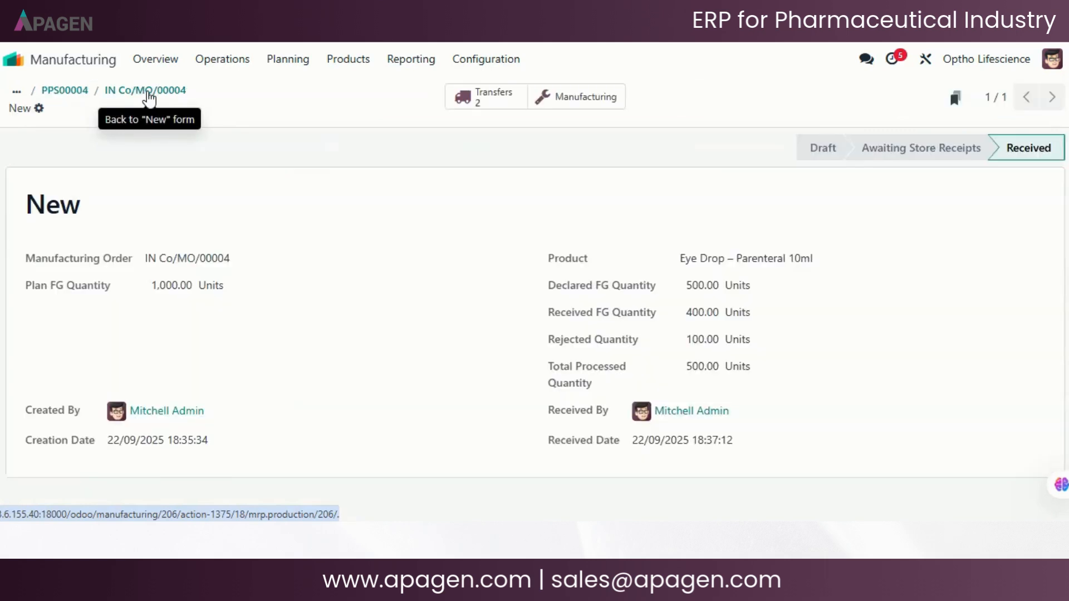
- Return to the manufacturing order and create another production delivery with a release quantity of 500
{"action": "left_click", "coordinate": [166, 96]}
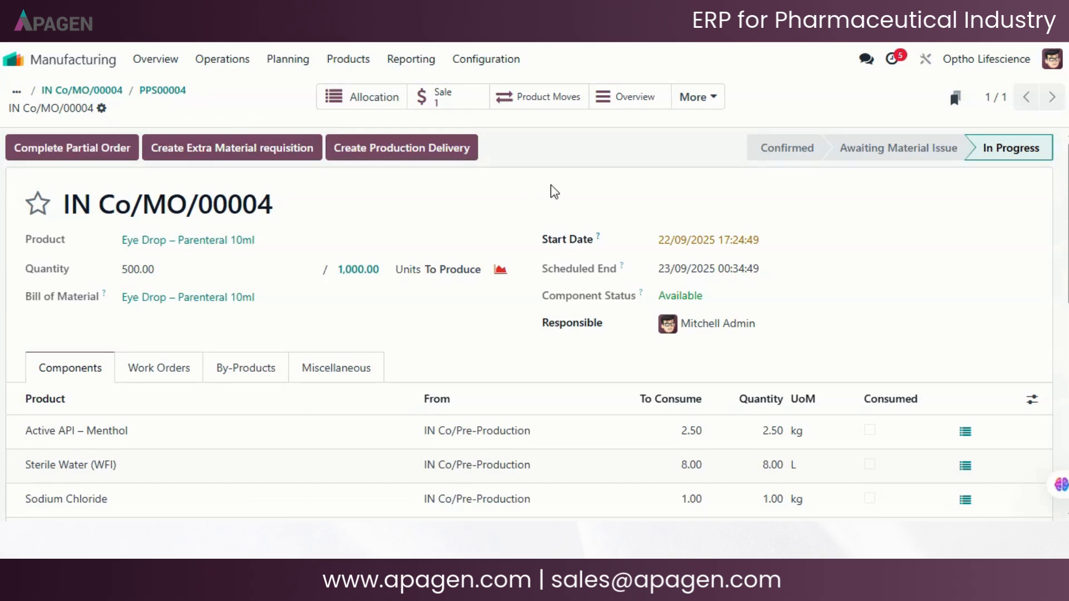
{"action": "left_click", "coordinate": [413, 161]}
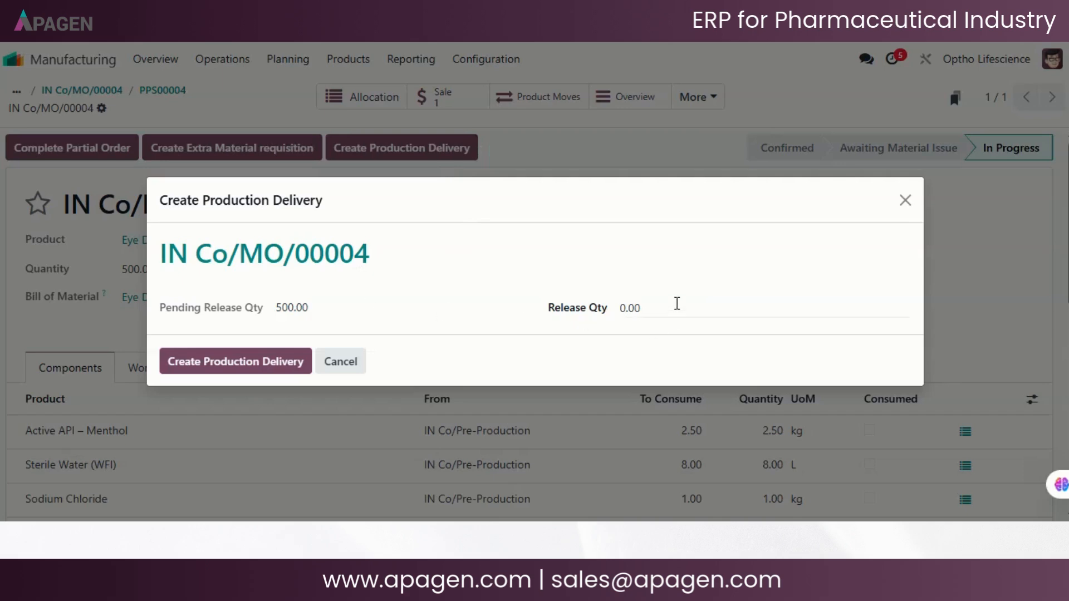
{"action": "left_click", "coordinate": [677, 304]}
{"action": "type", "text": "500"}
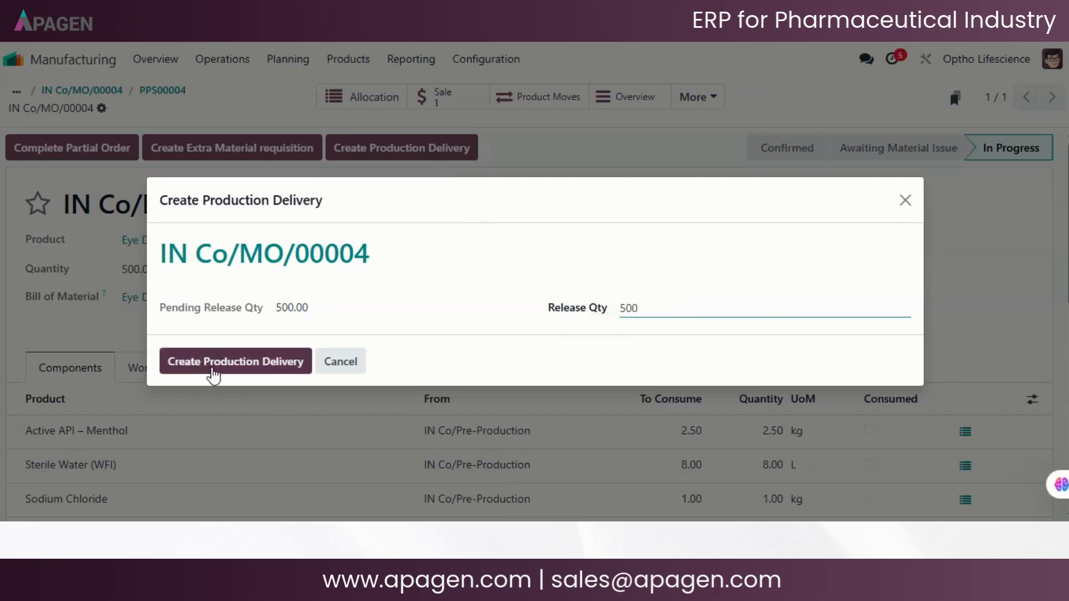
{"action": "left_click", "coordinate": [212, 368]}
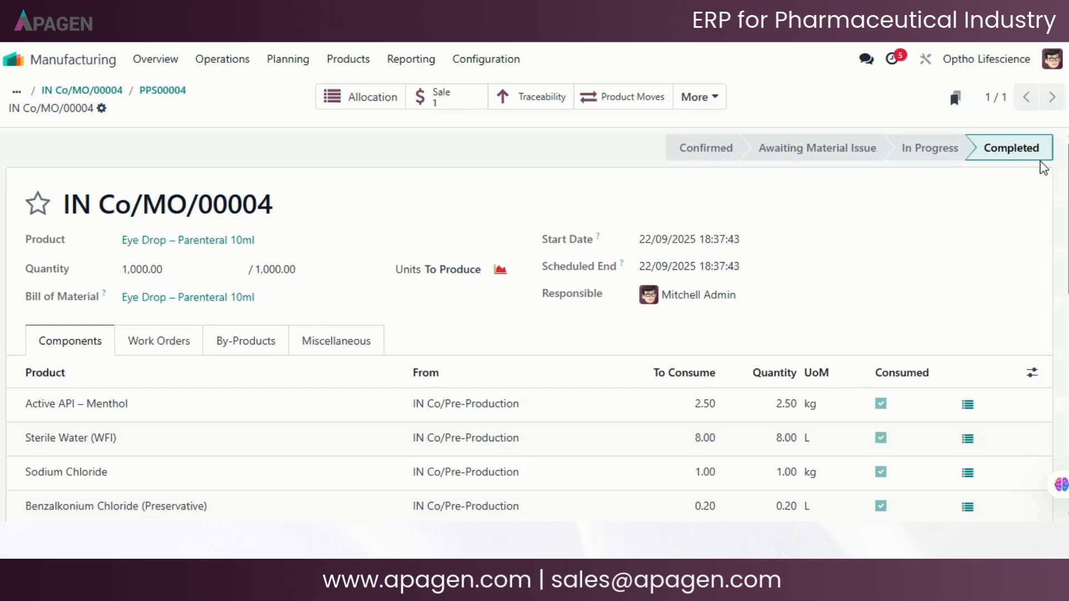
- Open the order's production delivery awaiting store receipts, set the received FG quantity to 500, and receive it
{"action": "left_click", "coordinate": [699, 99]}
{"action": "left_click", "coordinate": [685, 203]}
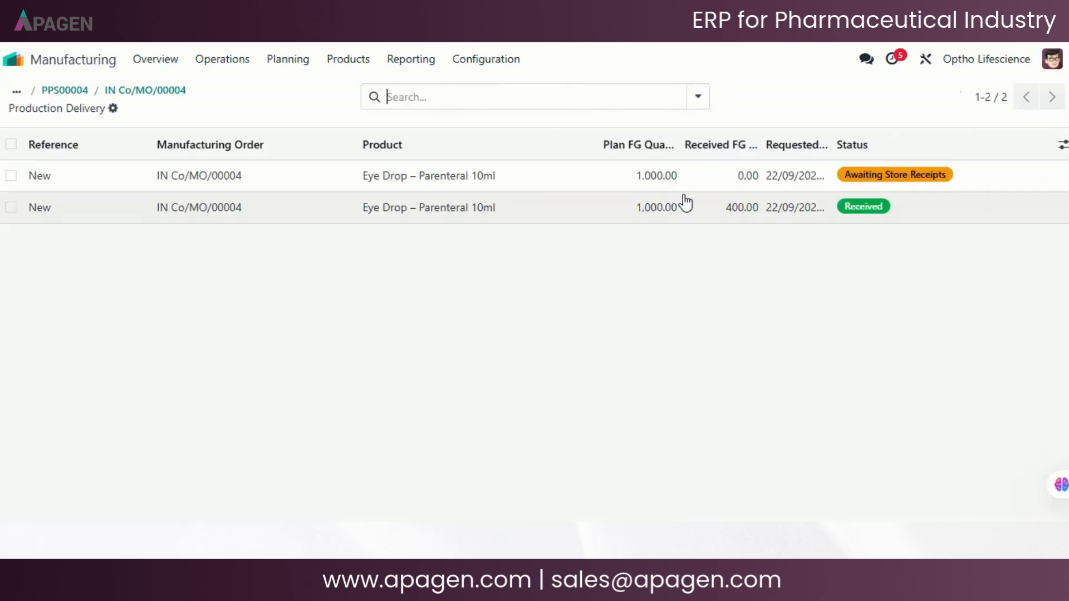
{"action": "left_click", "coordinate": [530, 185]}
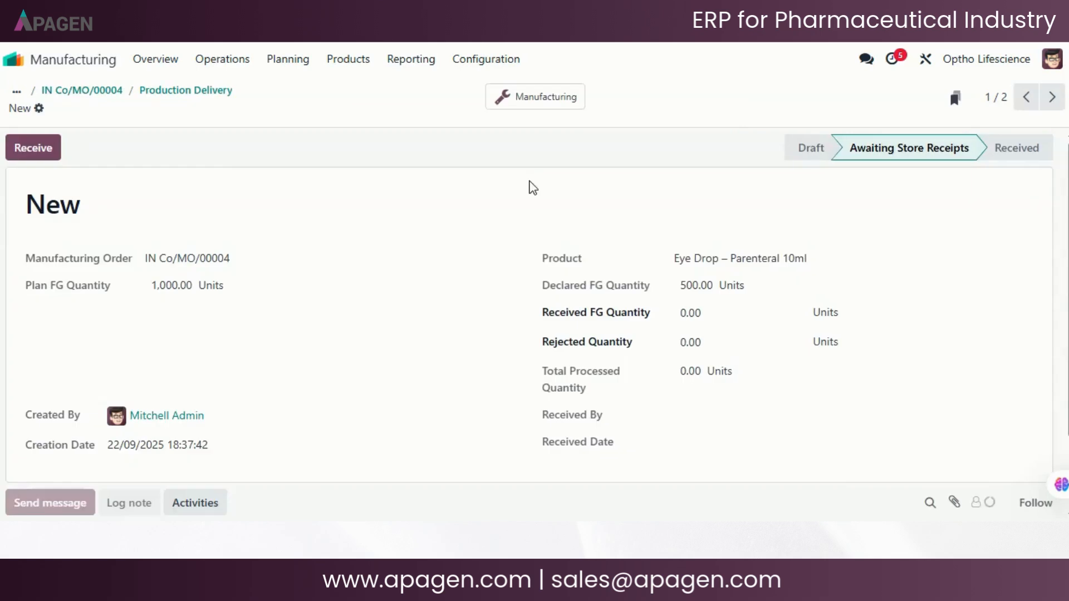
{"action": "left_click", "coordinate": [714, 314]}
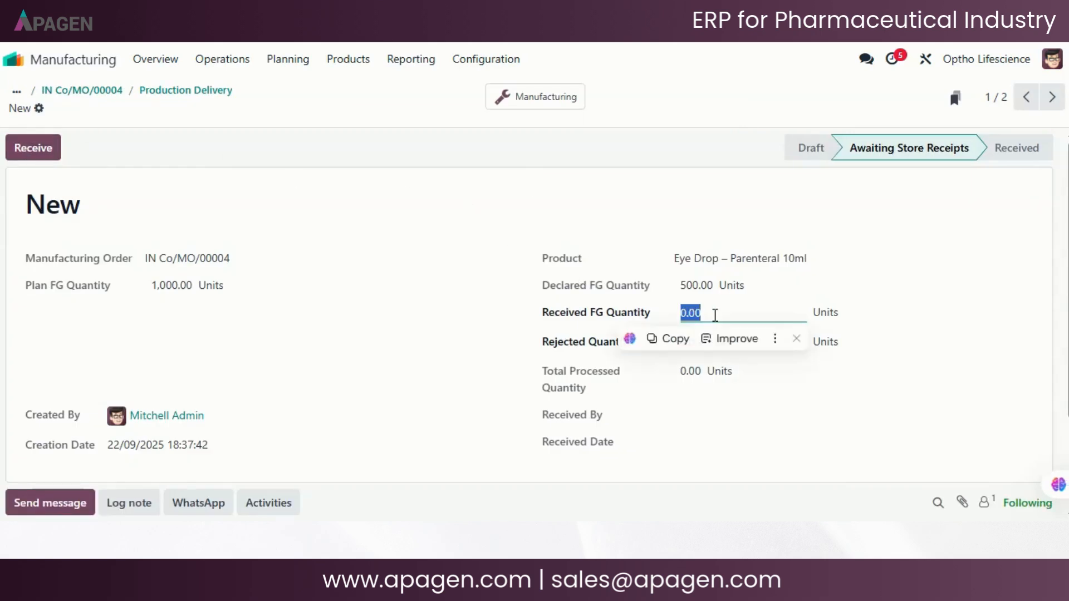
{"action": "type", "text": "500"}
{"action": "left_click", "coordinate": [577, 223]}
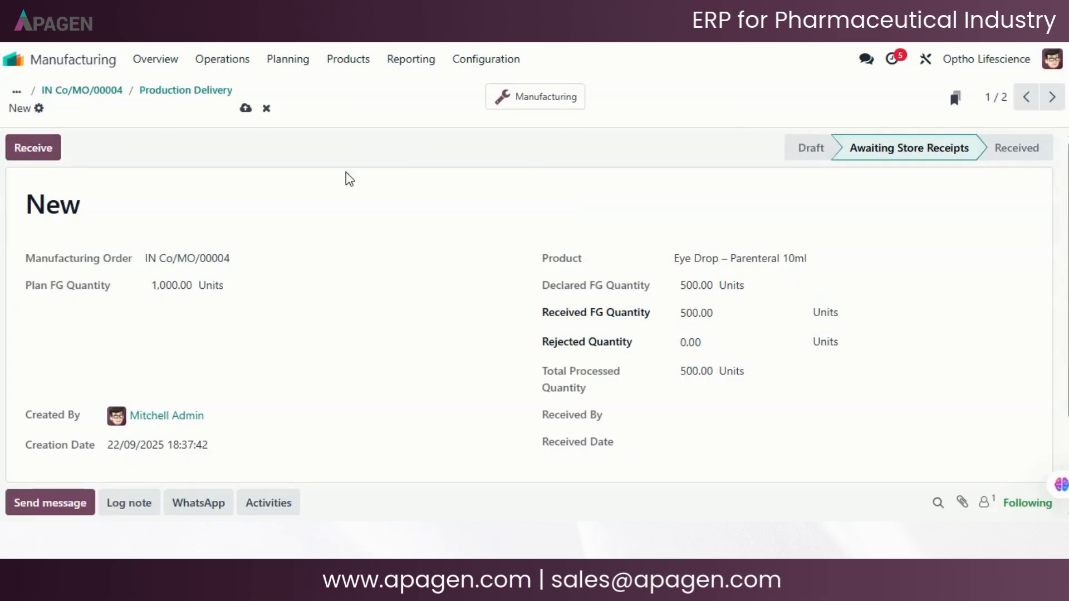
{"action": "left_click", "coordinate": [49, 144]}
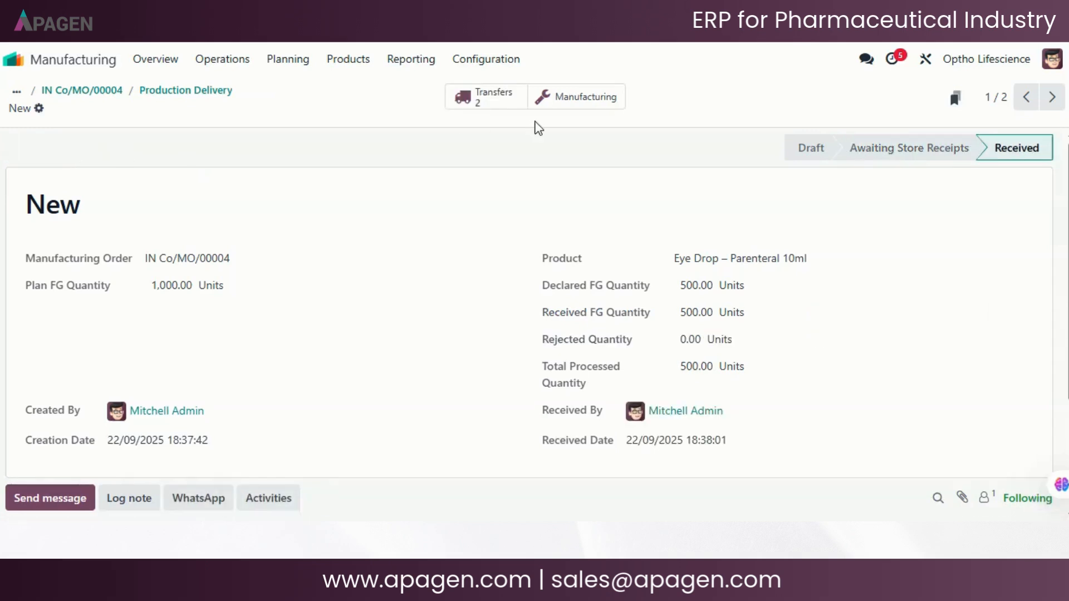
- Open the linked manufacturing order and review the status and durations of its work orders
{"action": "left_click", "coordinate": [546, 102]}
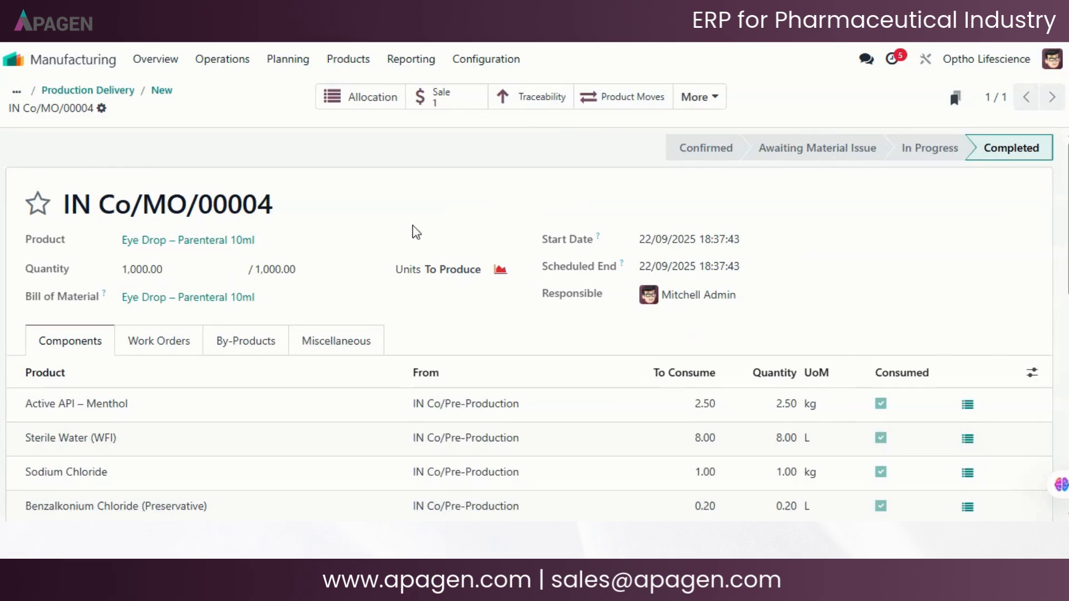
{"action": "scroll", "coordinate": [416, 231], "scroll_direction": "down", "scroll_amount": 2}
{"action": "left_click", "coordinate": [157, 261]}
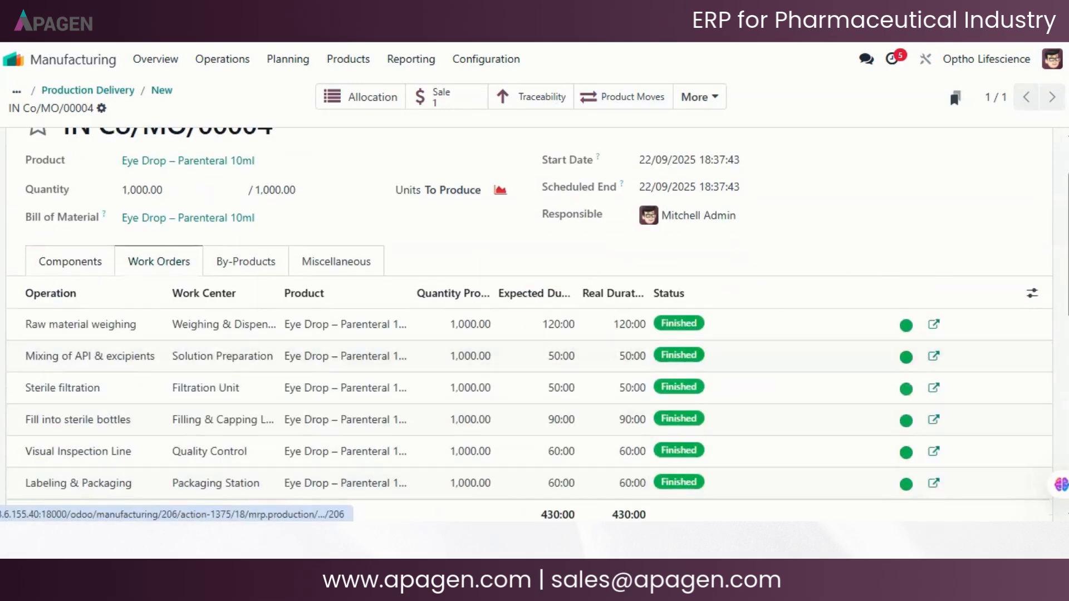
{"action": "scroll", "coordinate": [878, 223], "scroll_direction": "down", "scroll_amount": 1}
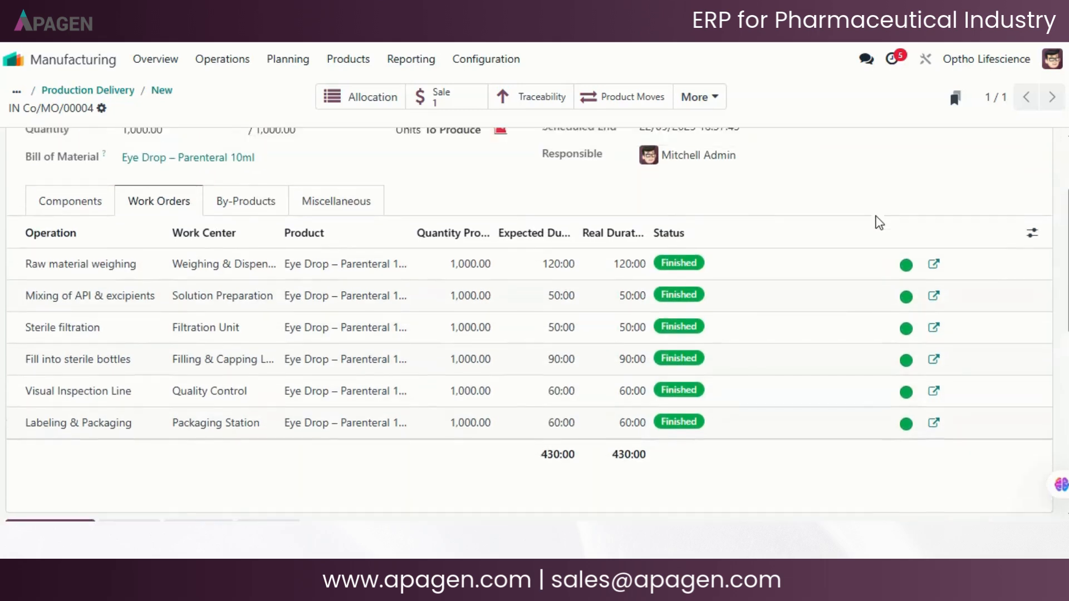
{"action": "scroll", "coordinate": [879, 223], "scroll_direction": "up", "scroll_amount": 3}
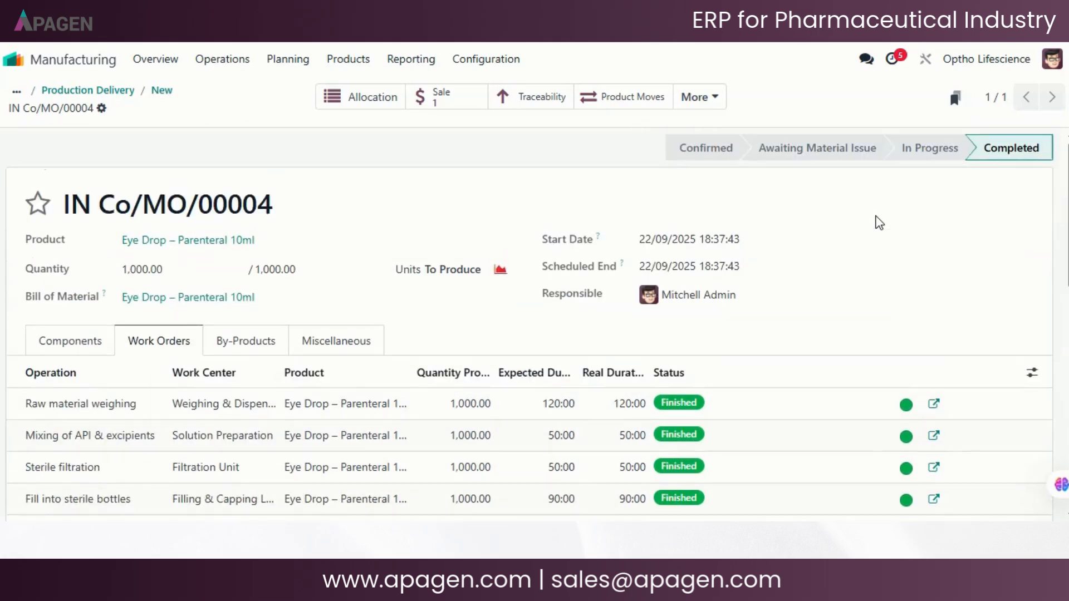
{"action": "scroll", "coordinate": [878, 263], "scroll_direction": "down", "scroll_amount": 3}
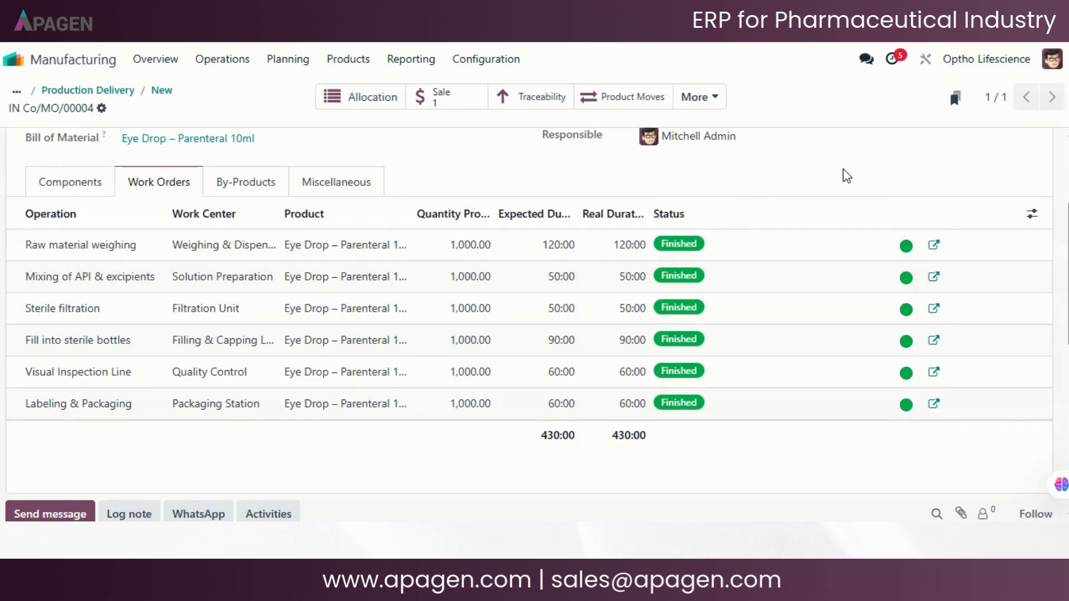
{"action": "scroll", "coordinate": [843, 168], "scroll_direction": "up", "scroll_amount": 3}
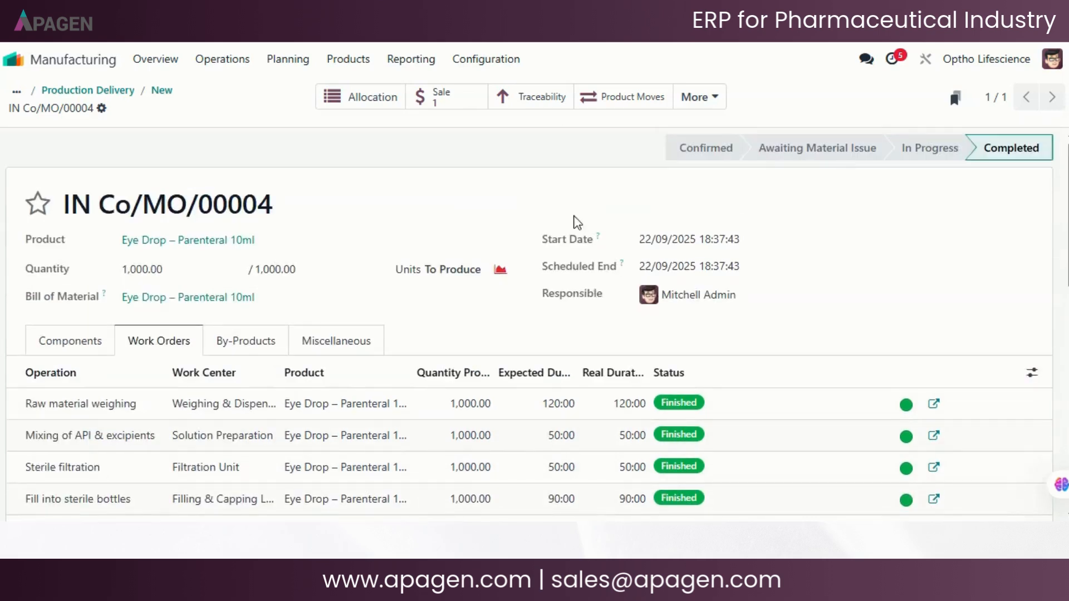
- Open the delivery of the Havells India Limited sales order and set the eye drop quantity to 900
{"action": "left_click", "coordinate": [11, 61]}
{"action": "left_click", "coordinate": [275, 286]}
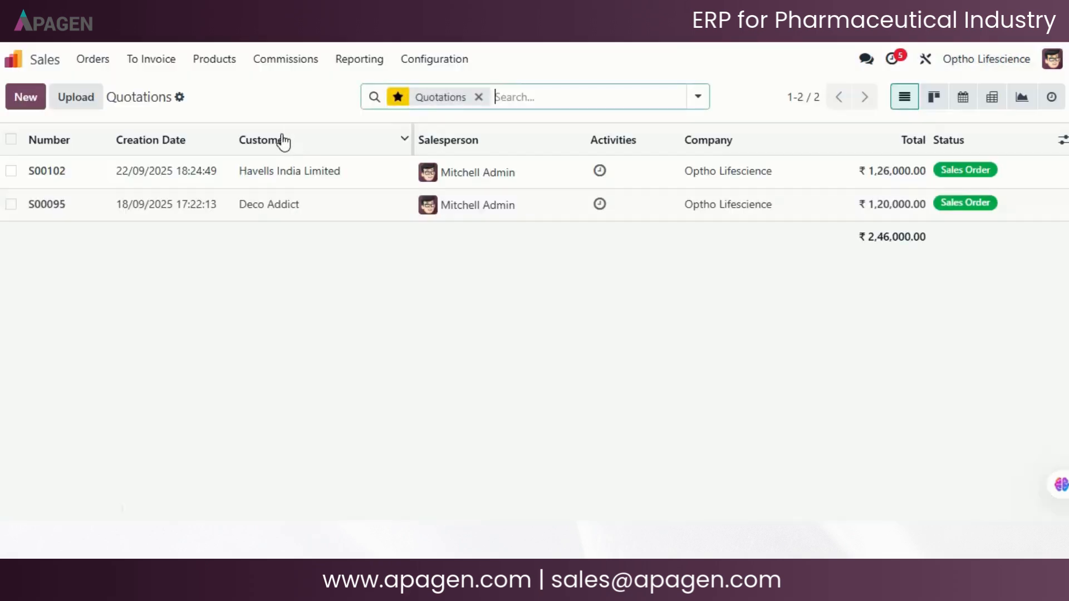
{"action": "left_click", "coordinate": [240, 171]}
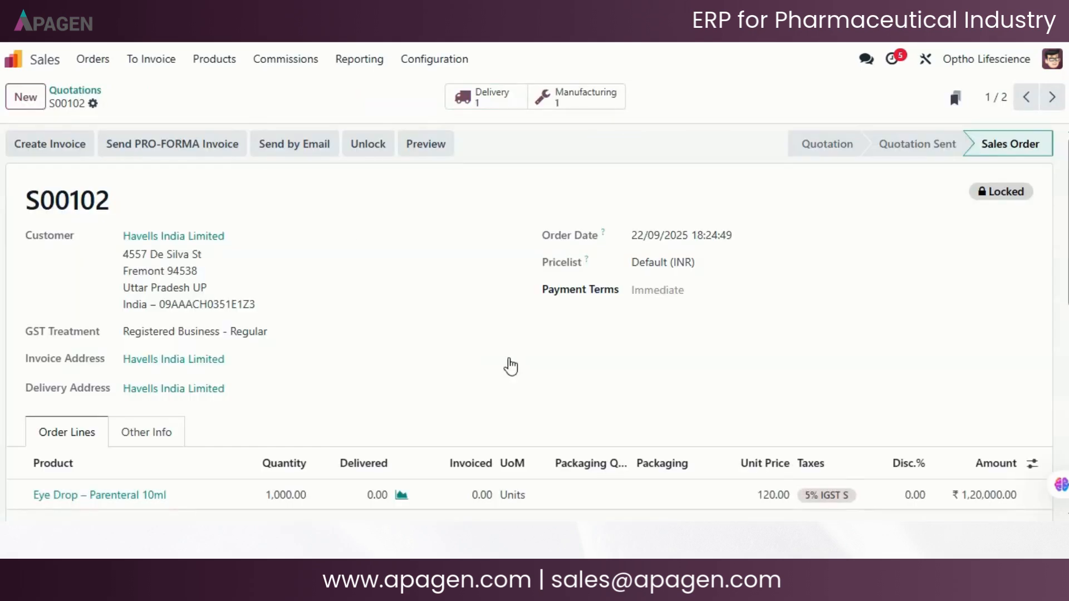
{"action": "left_click", "coordinate": [482, 99]}
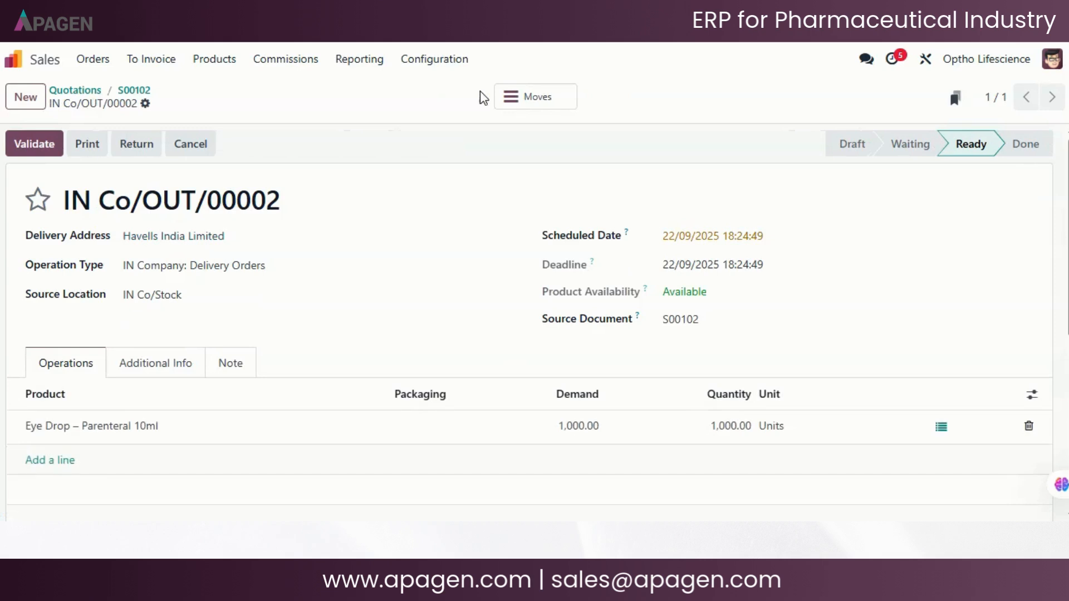
{"action": "left_click", "coordinate": [737, 433]}
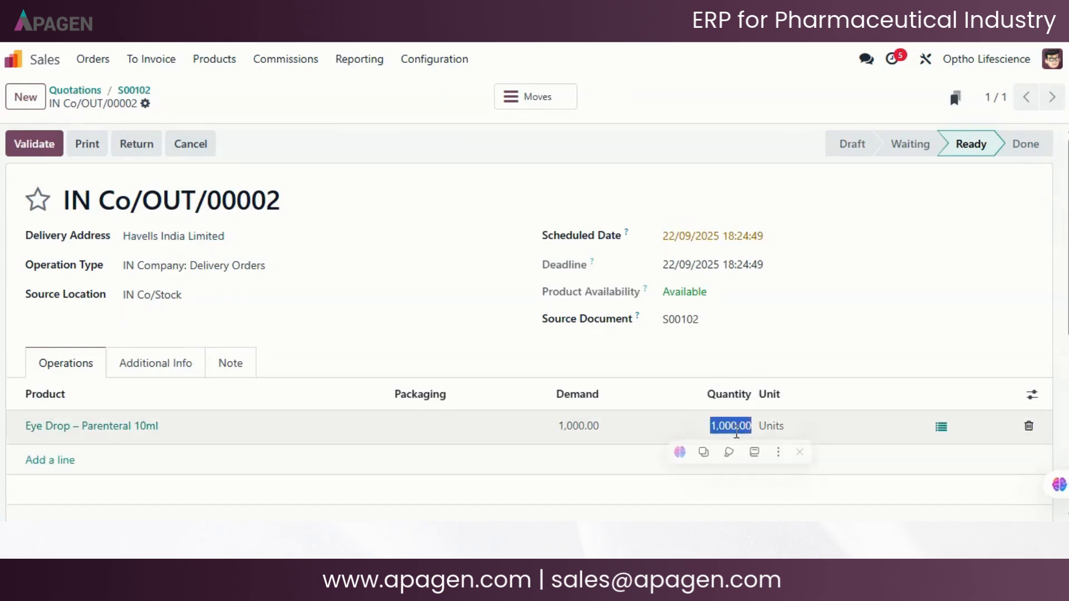
{"action": "type", "text": "900"}
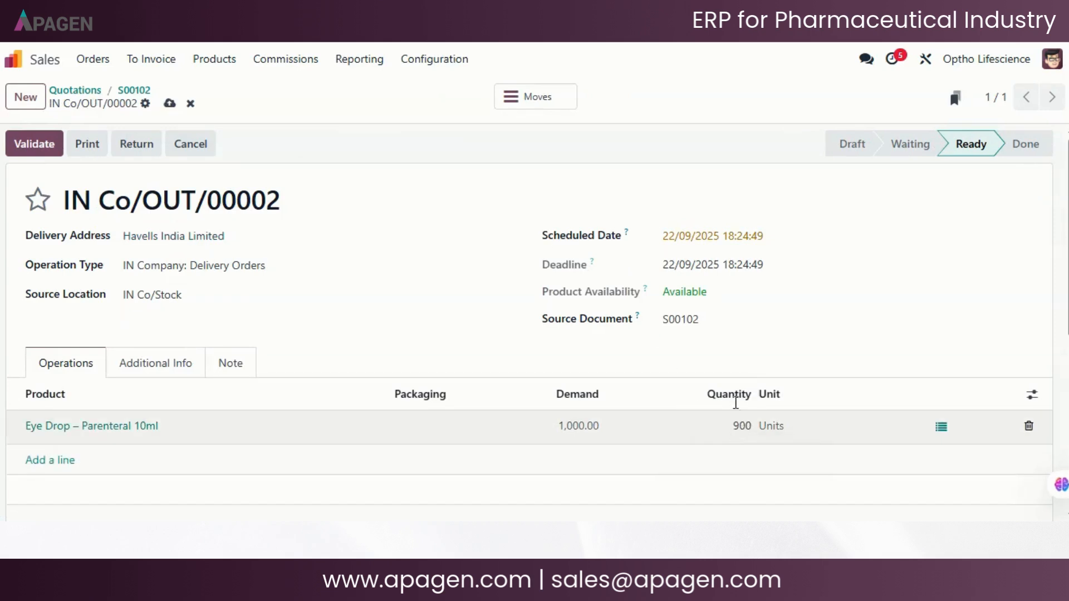
{"action": "left_click", "coordinate": [773, 132]}
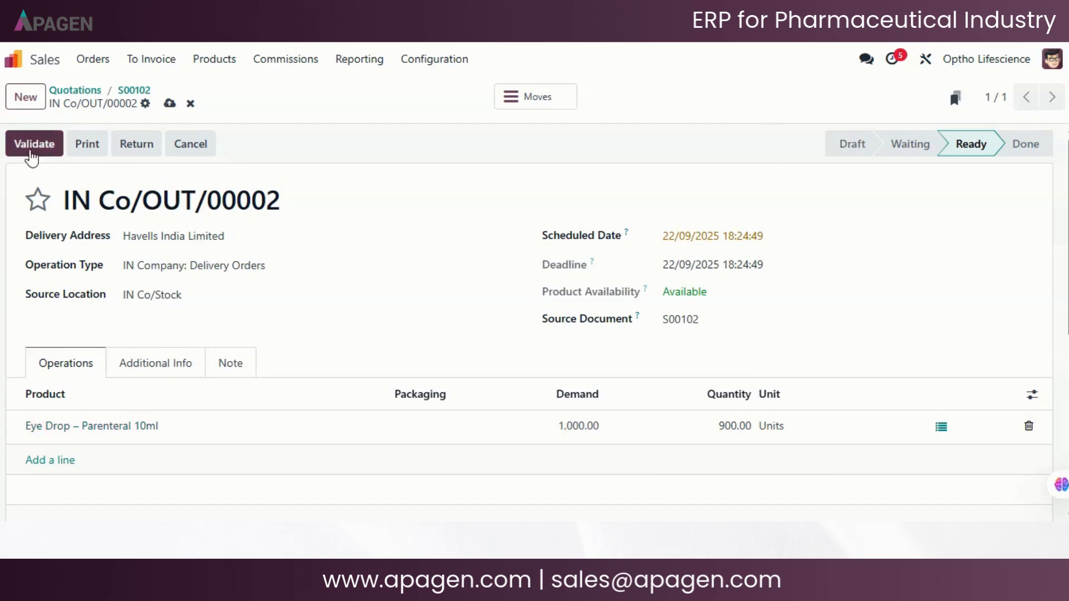
- Validate the delivery, creating a backorder for the remaining units and confirming the SMS notification
{"action": "left_click", "coordinate": [51, 154]}
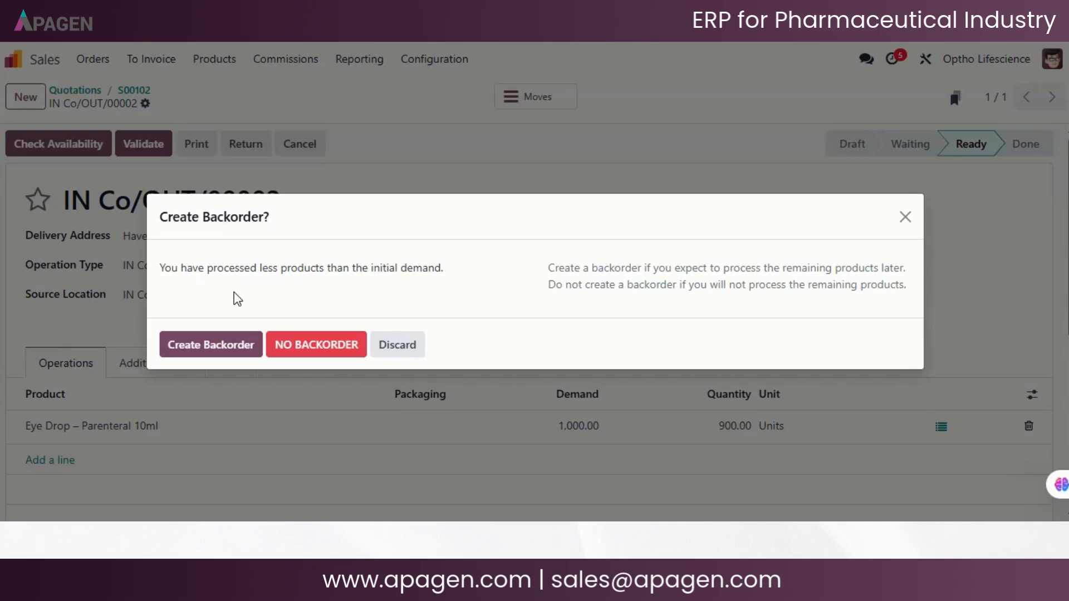
{"action": "left_click", "coordinate": [220, 345]}
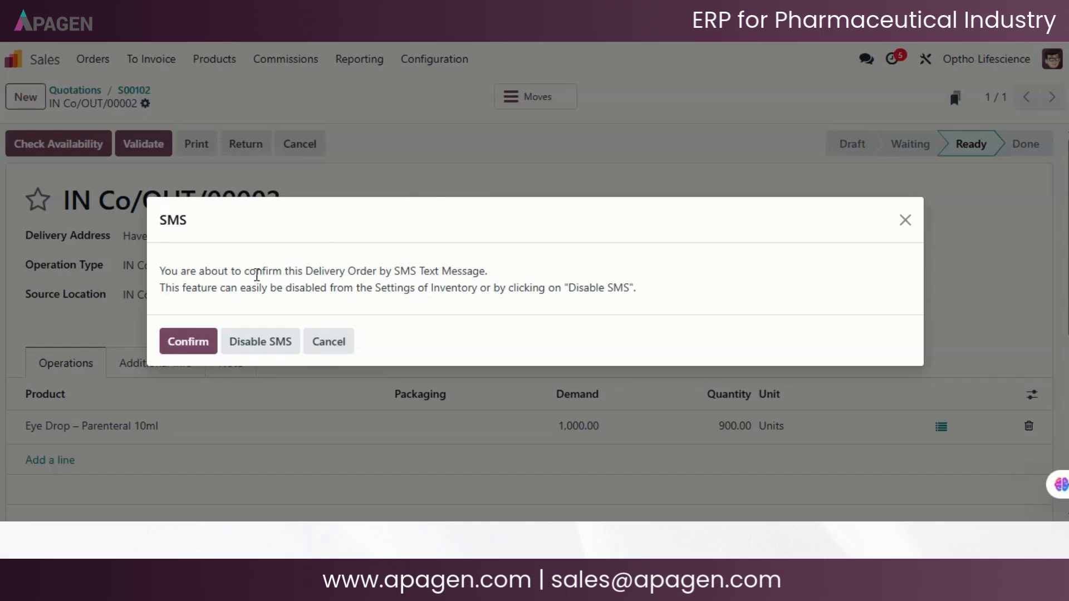
{"action": "left_click", "coordinate": [201, 352]}
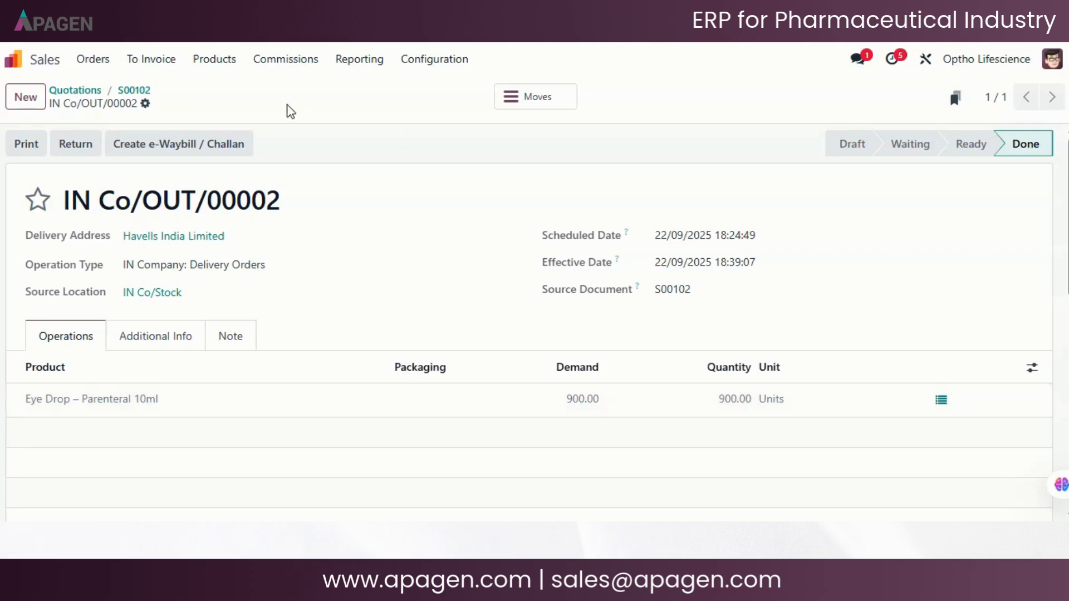
- Return to the sales order and create a draft regular invoice
{"action": "left_click", "coordinate": [146, 102]}
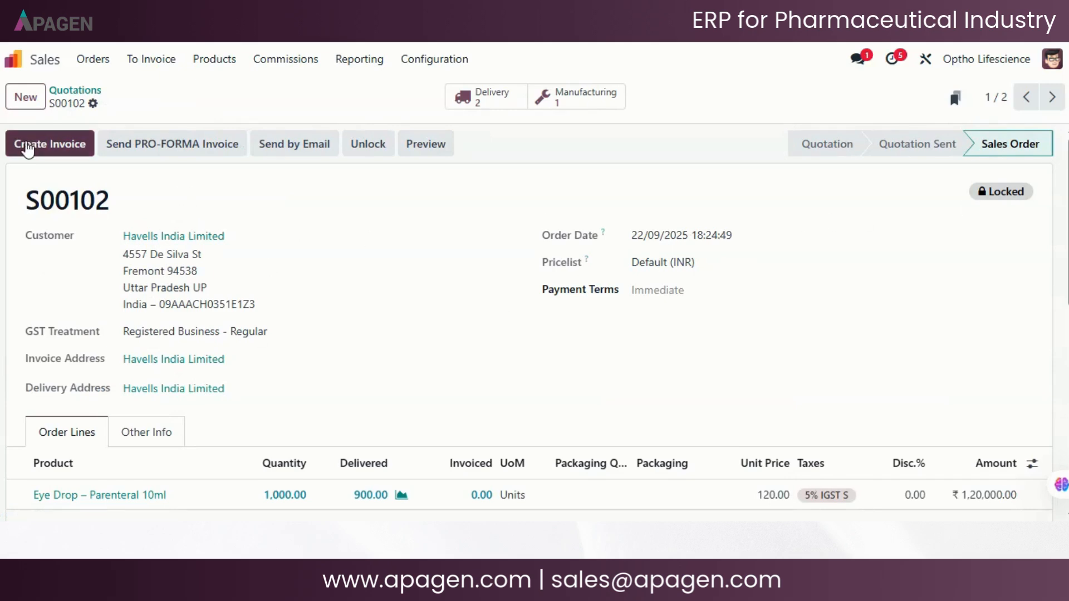
{"action": "left_click", "coordinate": [27, 149]}
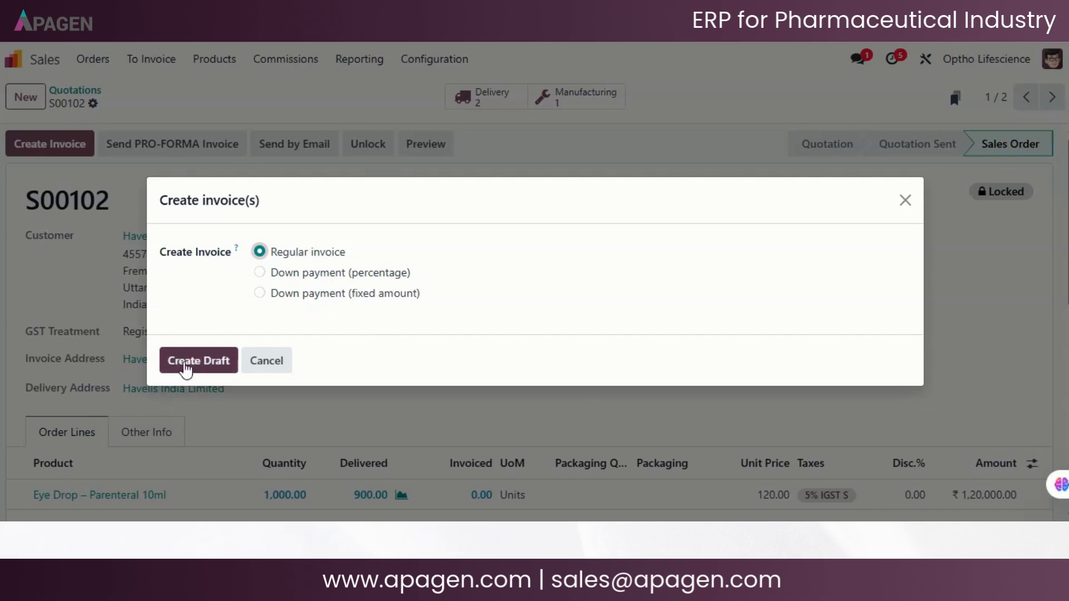
{"action": "left_click", "coordinate": [201, 363]}
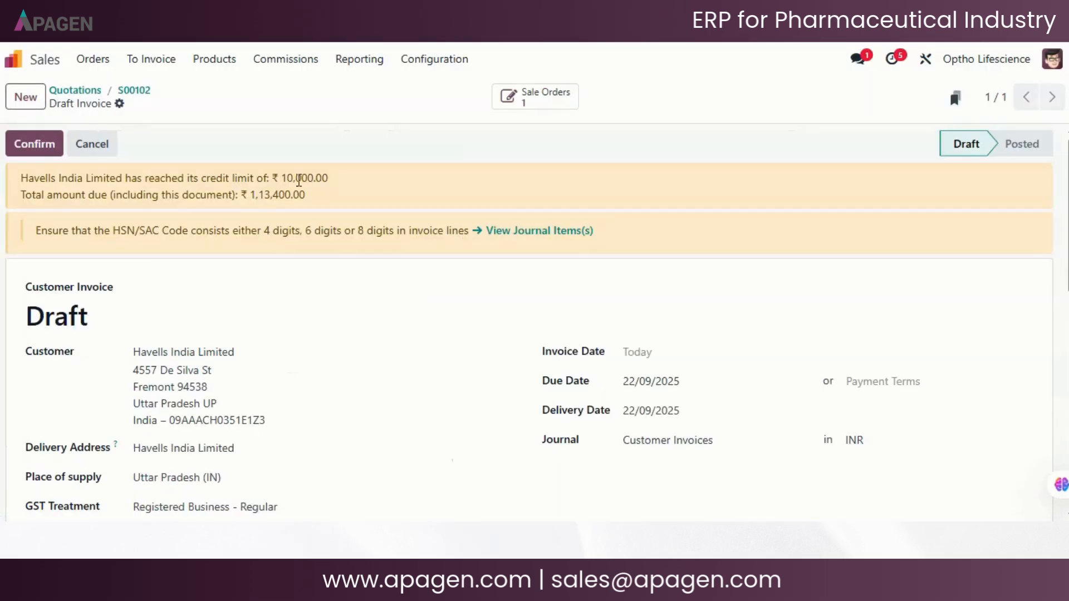
- Review the draft invoice's product line, taxes and totals, and return to the apps overview
{"action": "scroll", "coordinate": [515, 362], "scroll_direction": "down", "scroll_amount": 2}
{"action": "scroll", "coordinate": [515, 361], "scroll_direction": "down", "scroll_amount": 3}
{"action": "scroll", "coordinate": [515, 361], "scroll_direction": "up", "scroll_amount": 2}
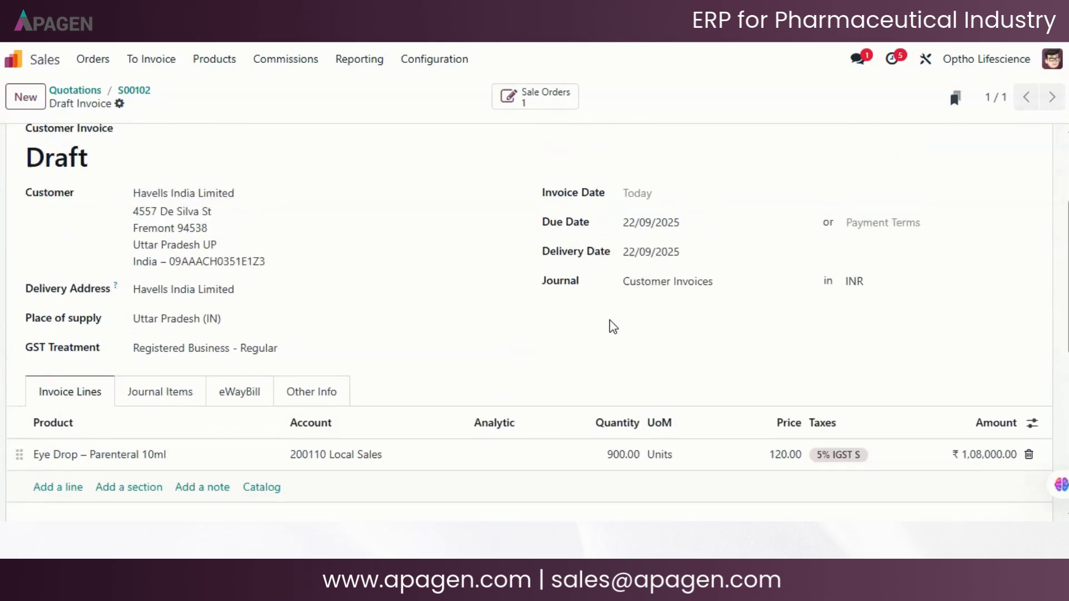
{"action": "scroll", "coordinate": [613, 325], "scroll_direction": "up", "scroll_amount": 2}
{"action": "scroll", "coordinate": [436, 422], "scroll_direction": "down", "scroll_amount": 6}
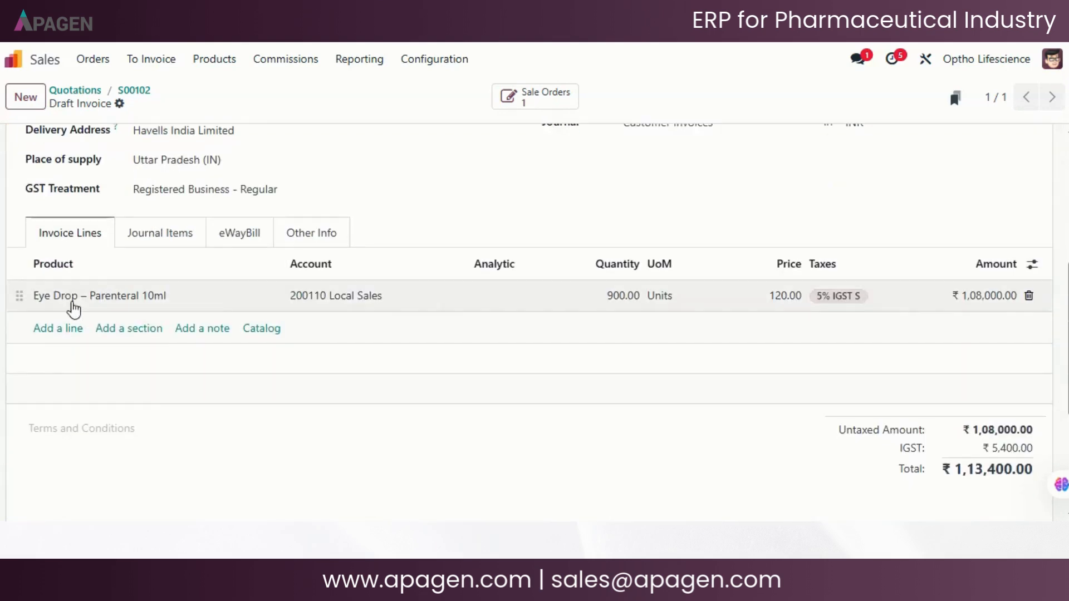
{"action": "scroll", "coordinate": [794, 317], "scroll_direction": "up", "scroll_amount": 8}
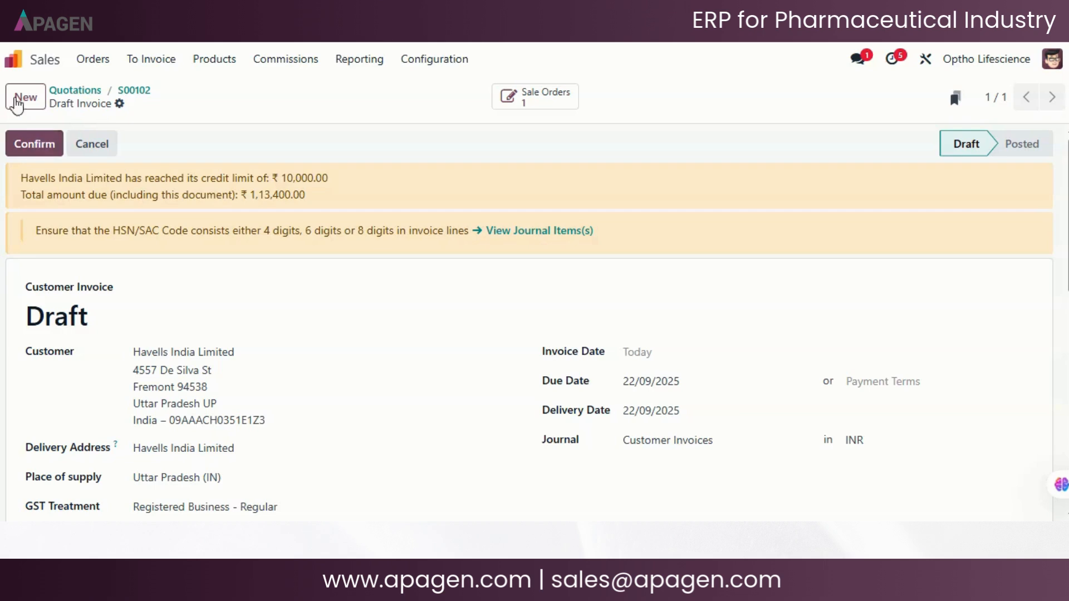
{"action": "left_click", "coordinate": [12, 59]}
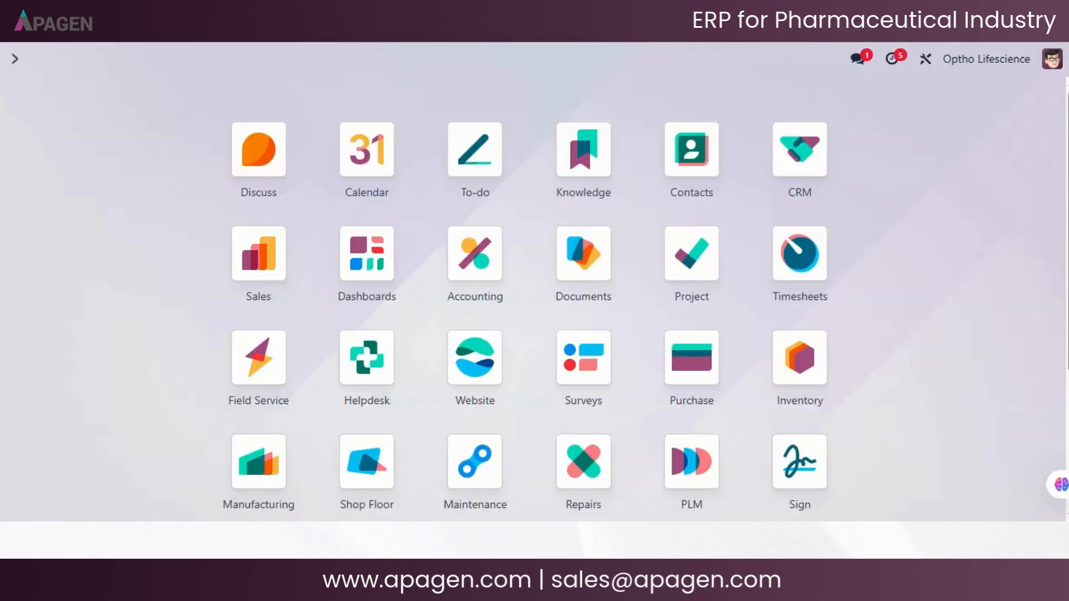